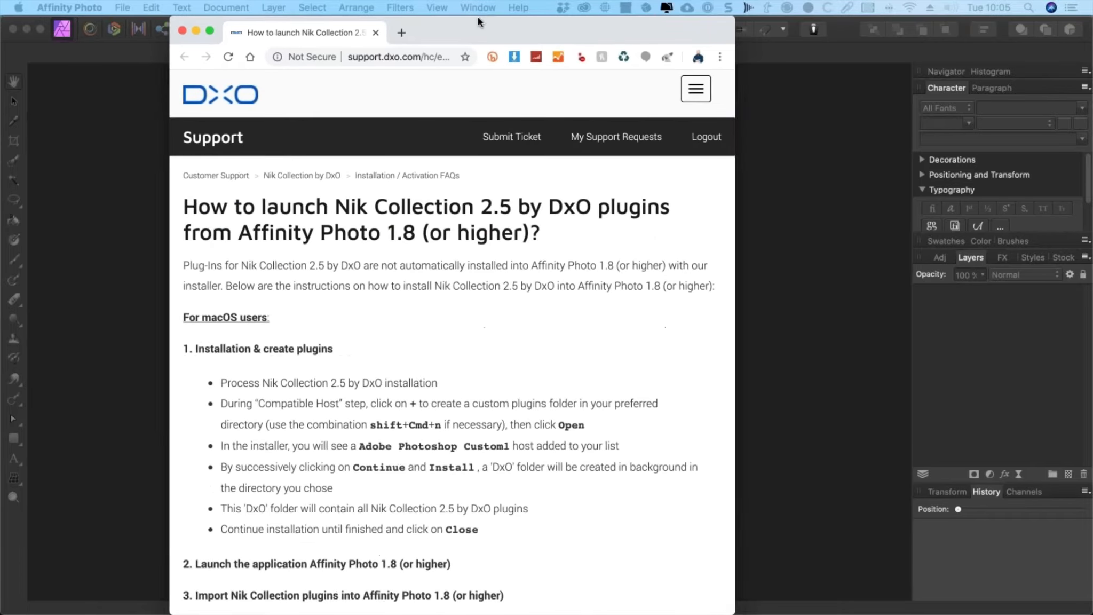
# Step: Read the DxO support instructions for launching Nik Collection 2.5 plugins from Affinity Photo 1.8
pyautogui.moveTo(479, 17); pyautogui.dragTo(490, 17)
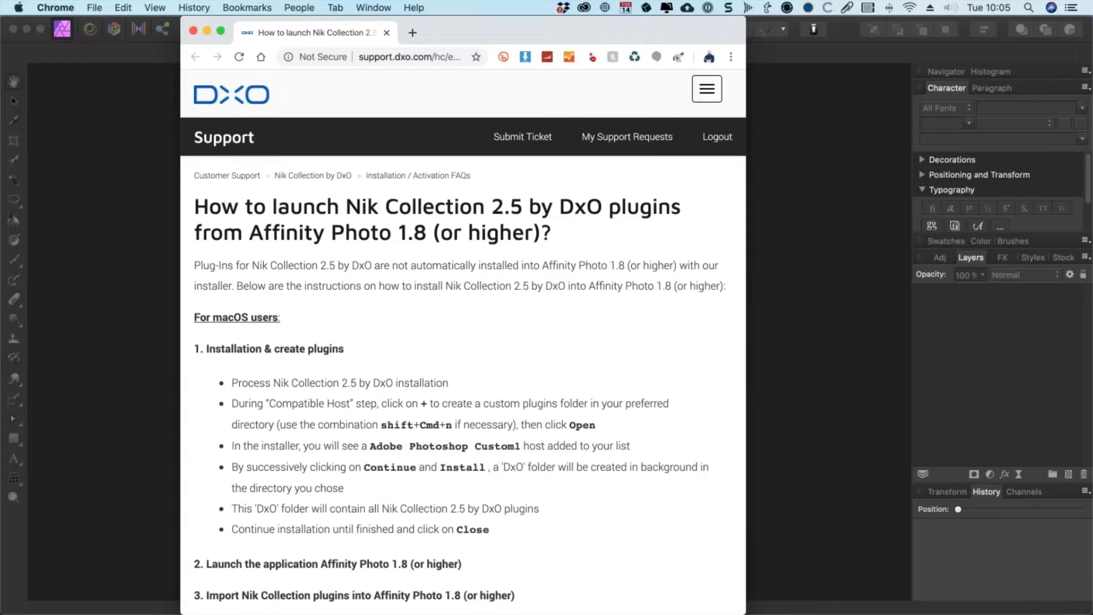
pyautogui.scroll(-8, 515, 243)
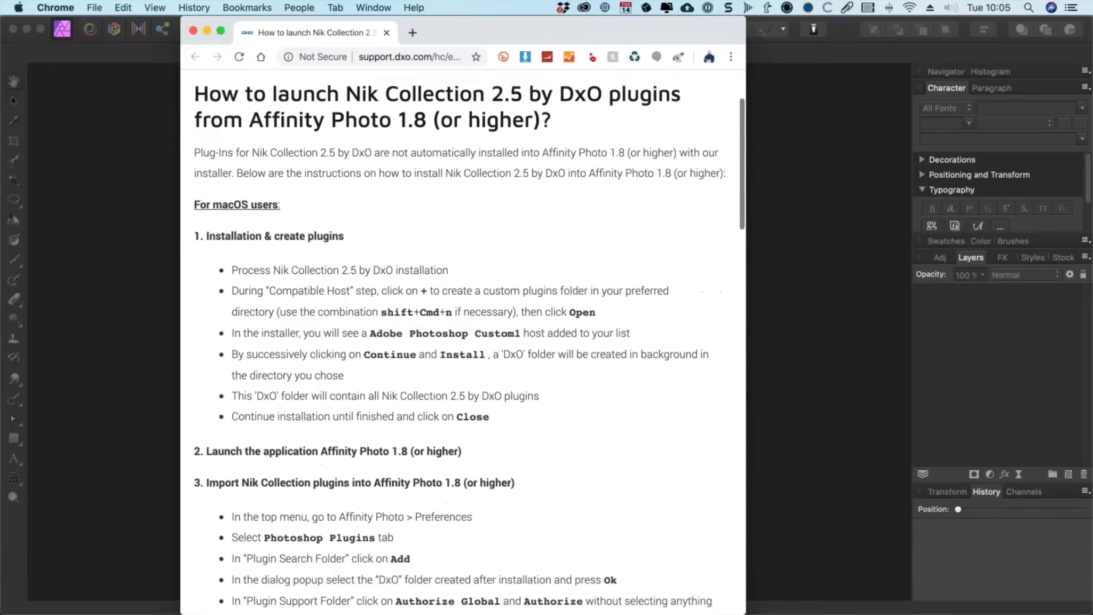
pyautogui.scroll(7, 516, 243)
pyautogui.scroll(-15, 379, 275)
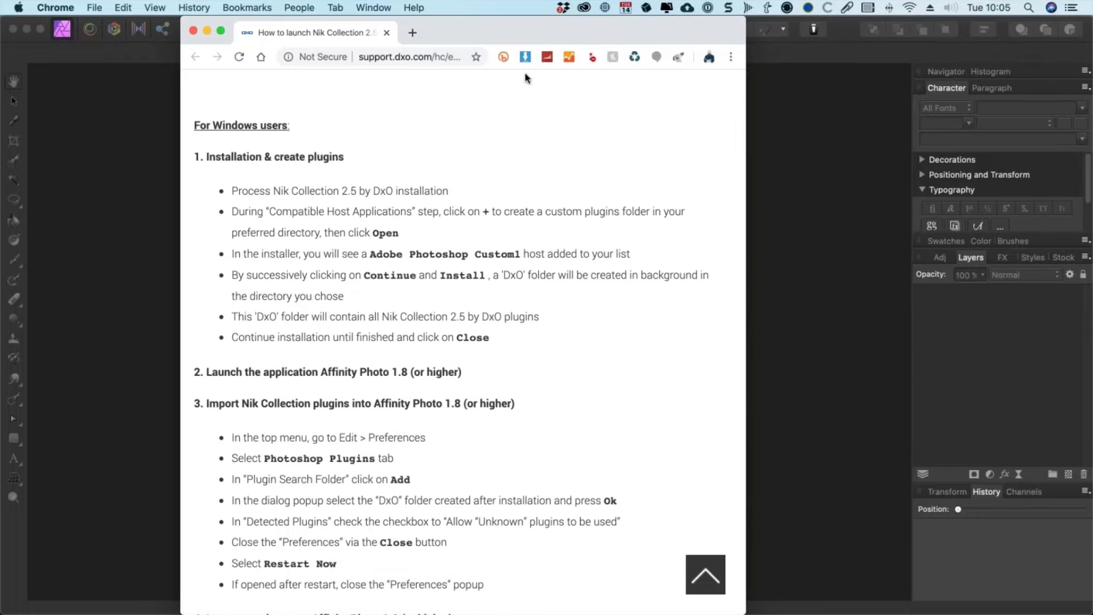
pyautogui.press('super+m')
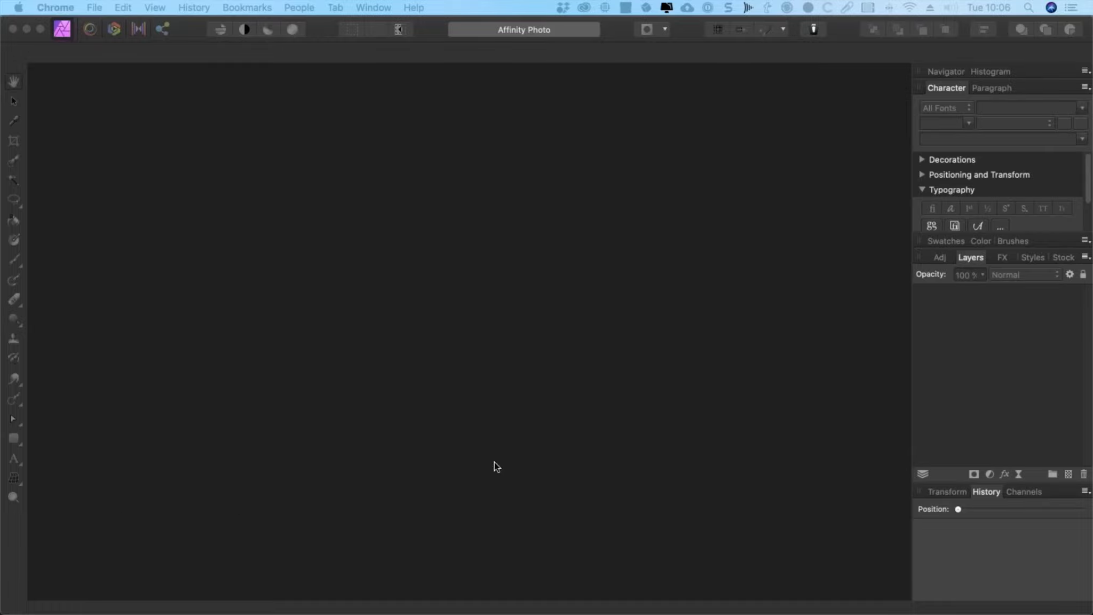
# Step: Launch the Nik Collection installer and advance past the introduction to the Compatible Host step
pyautogui.press('super+Tab')
pyautogui.click(702, 312)
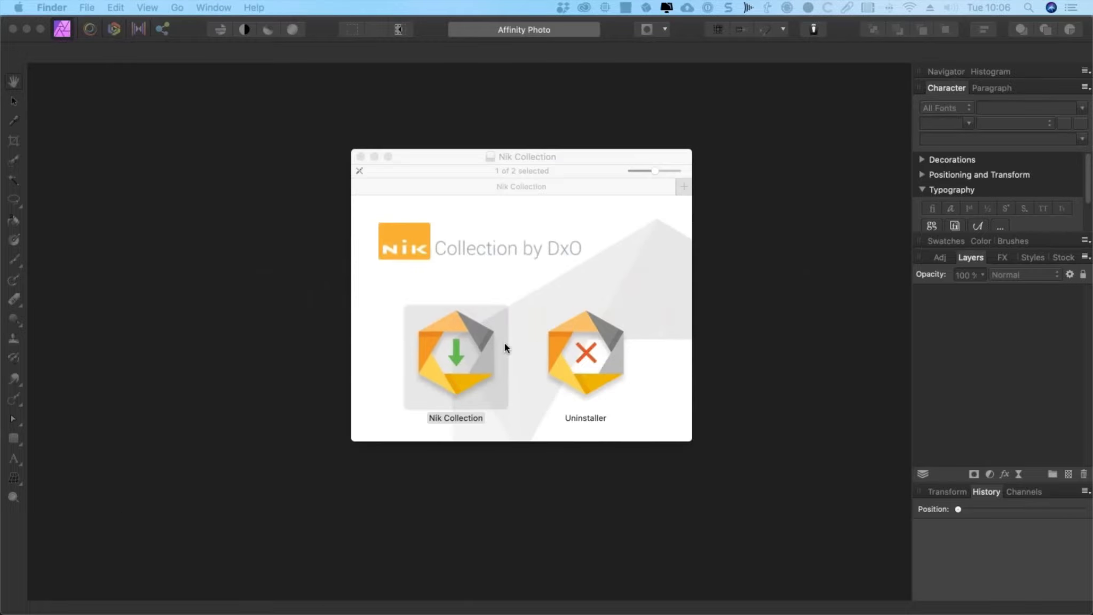
pyautogui.click(456, 356)
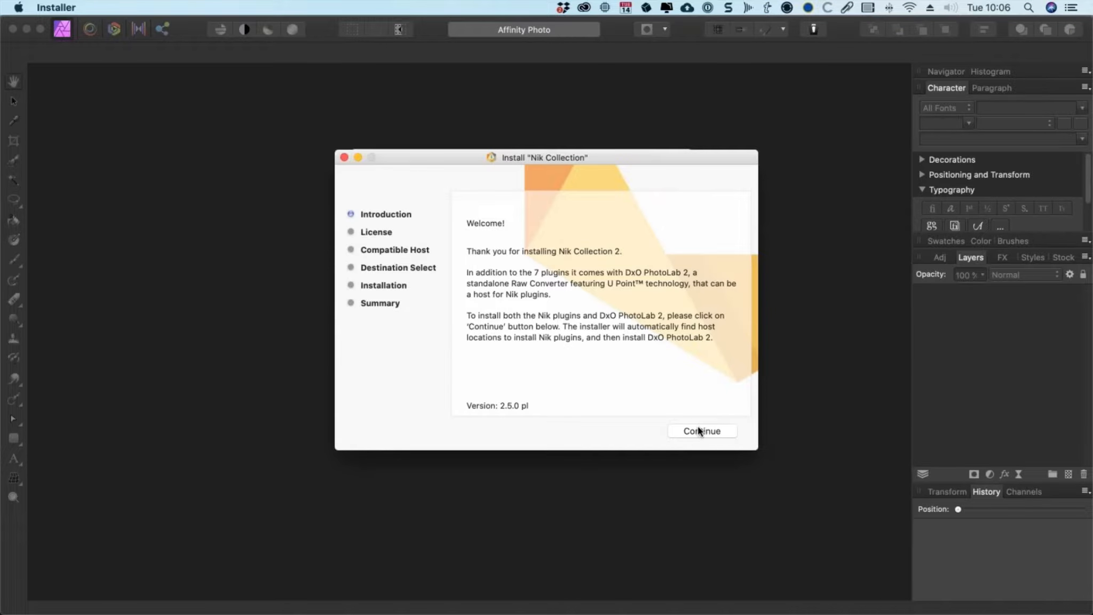
pyautogui.click(698, 431)
pyautogui.click(699, 400)
pyautogui.click(700, 398)
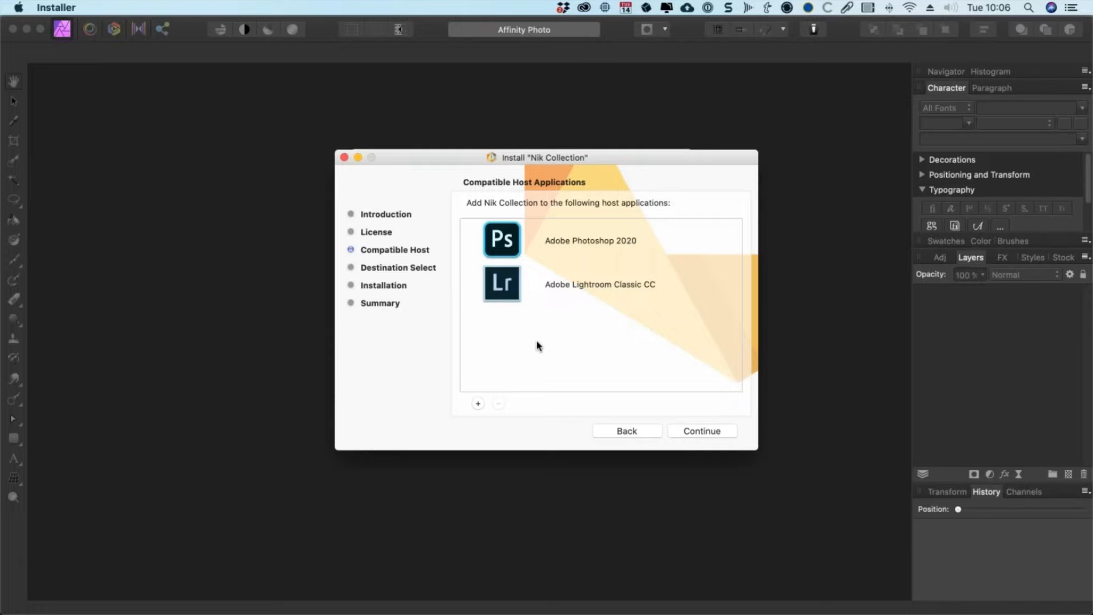
# Step: Open the dialog for adding a custom host folder and browse the Applications folder
pyautogui.click(479, 404)
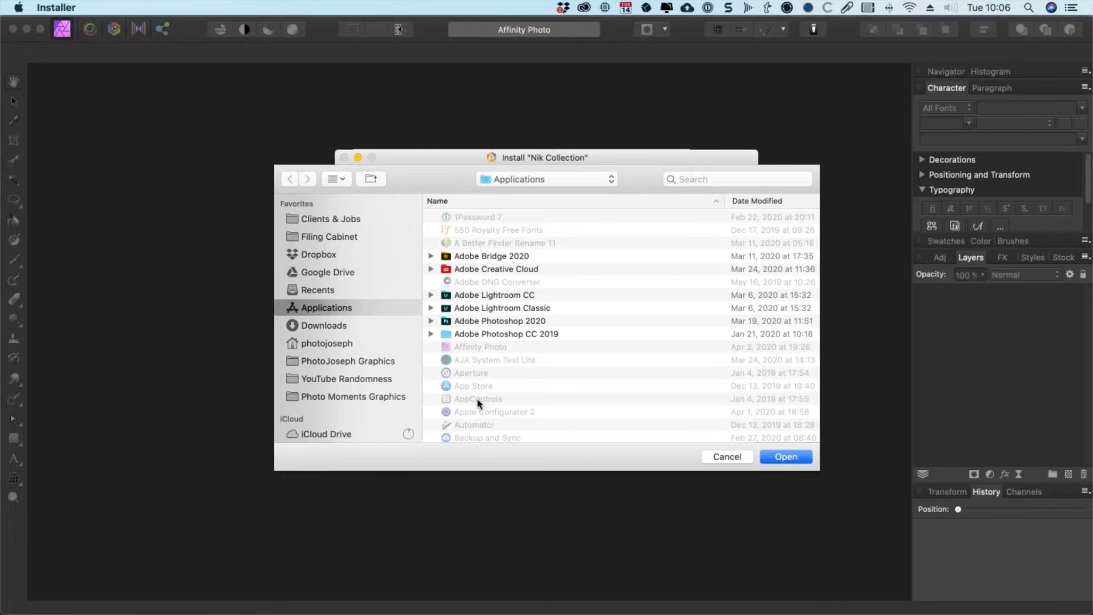
pyautogui.click(542, 179)
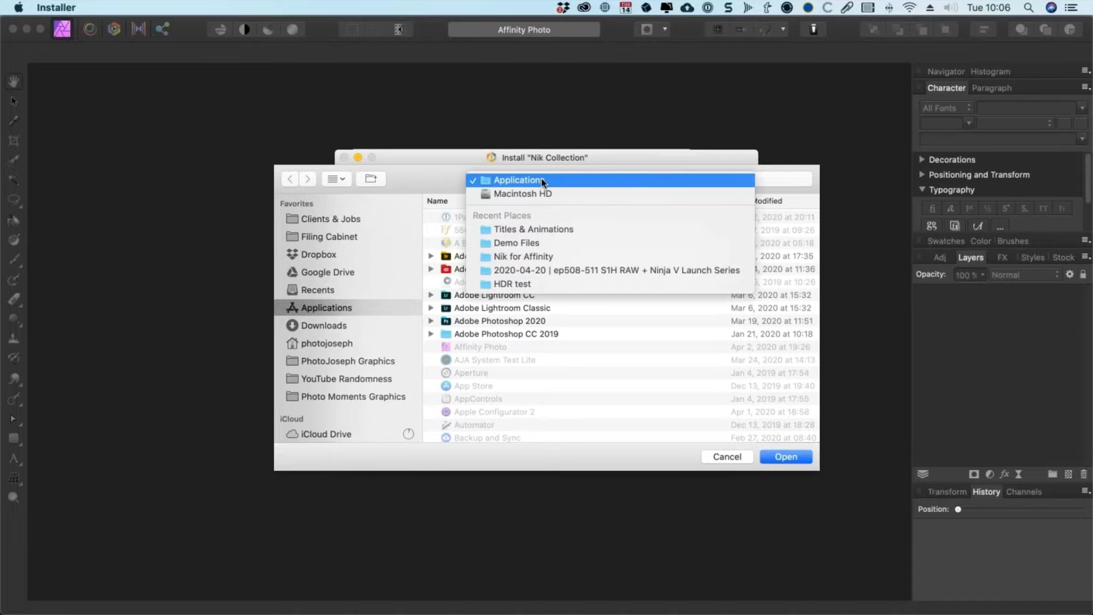
pyautogui.click(433, 178)
pyautogui.scroll(-5, 547, 383)
pyautogui.scroll(-10, 548, 383)
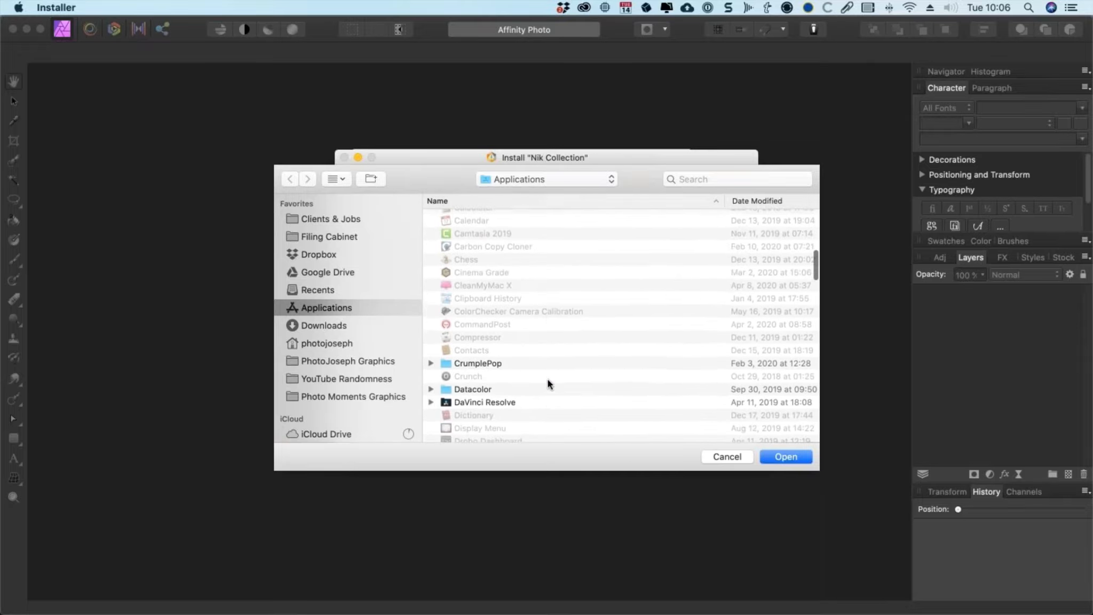
pyautogui.scroll(-1, 548, 384)
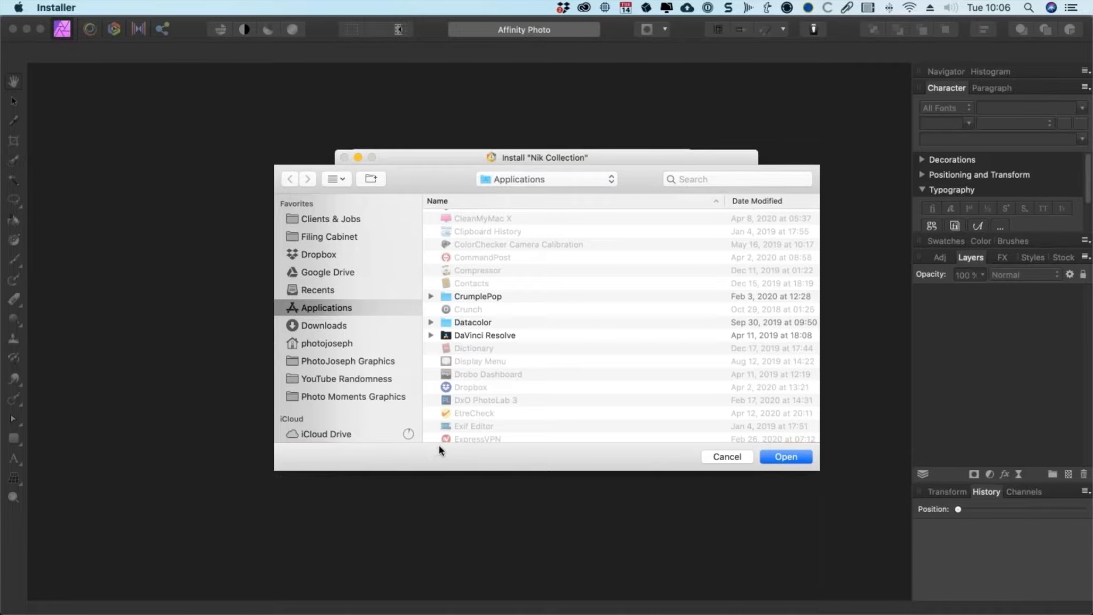
pyautogui.press('super+shift+n')
pyautogui.write('whateve ryou wan')
pyautogui.press('BackSpace')
pyautogui.press('BackSpace')
pyautogui.press('BackSpace')
pyautogui.press('BackSpace')
pyautogui.press('BackSpace')
pyautogui.press('BackSpace')
pyautogui.press('BackSpace')
pyautogui.click(561, 224)
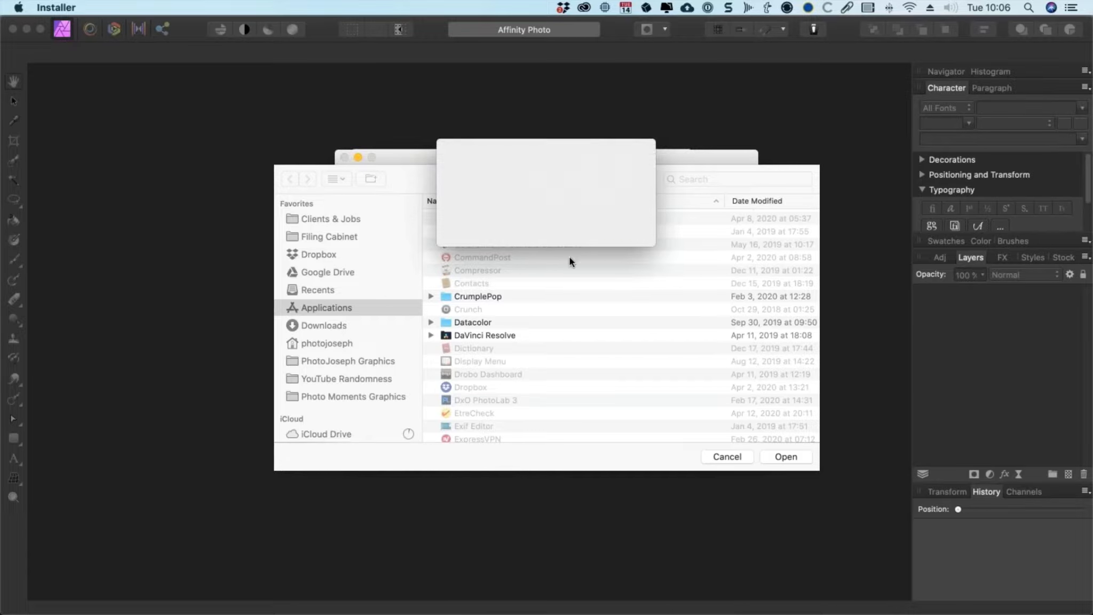
# Step: Select the Nik for Affinity folder, then cancel the folder dialog
pyautogui.scroll(-15, 538, 352)
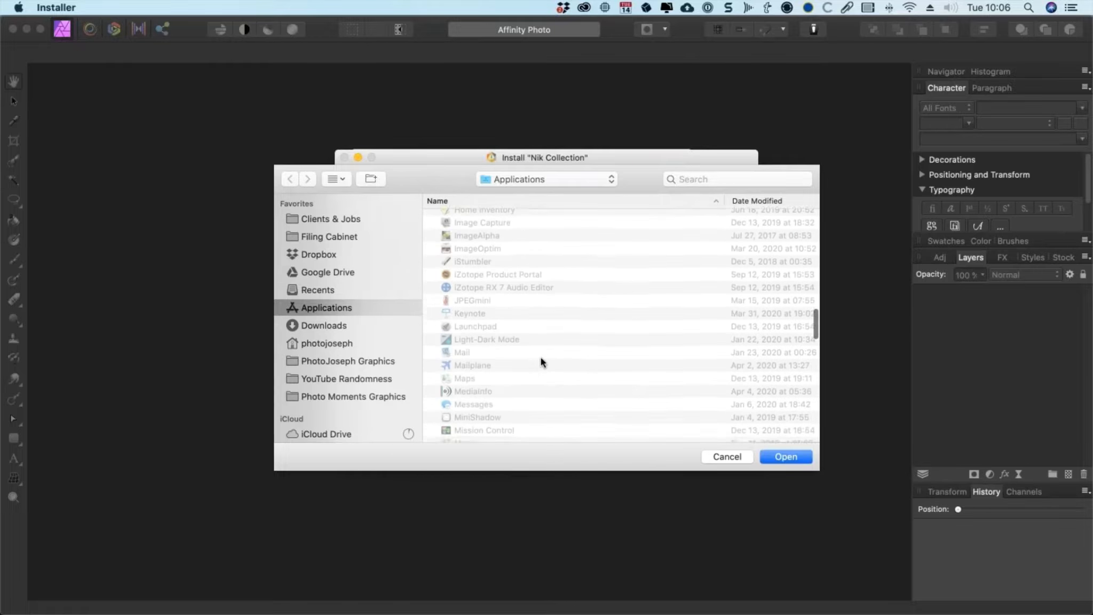
pyautogui.scroll(-5, 538, 361)
pyautogui.click(453, 309)
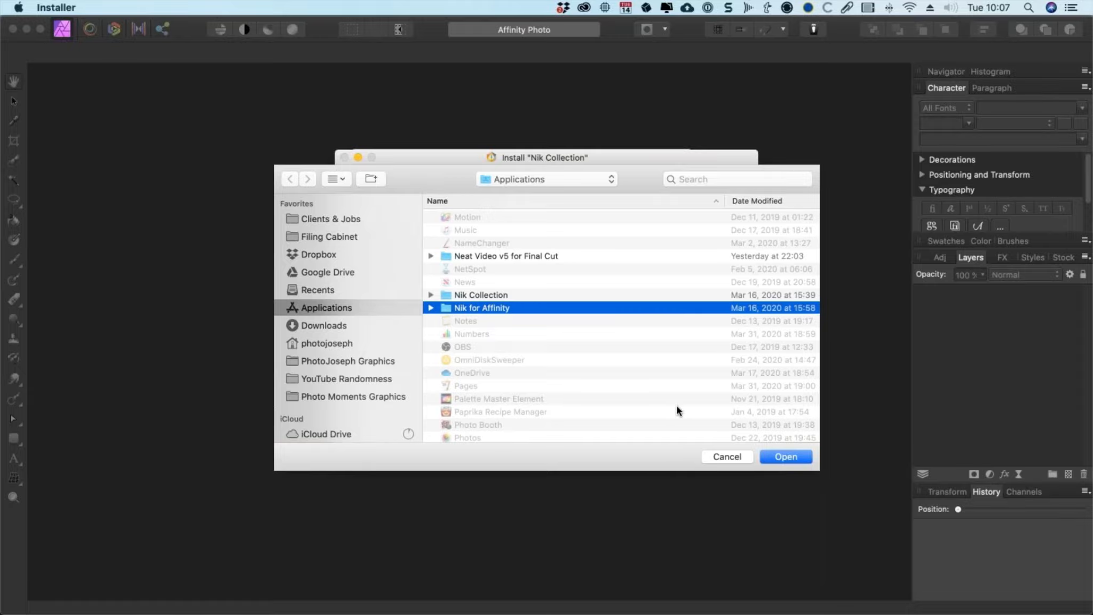
pyautogui.click(718, 456)
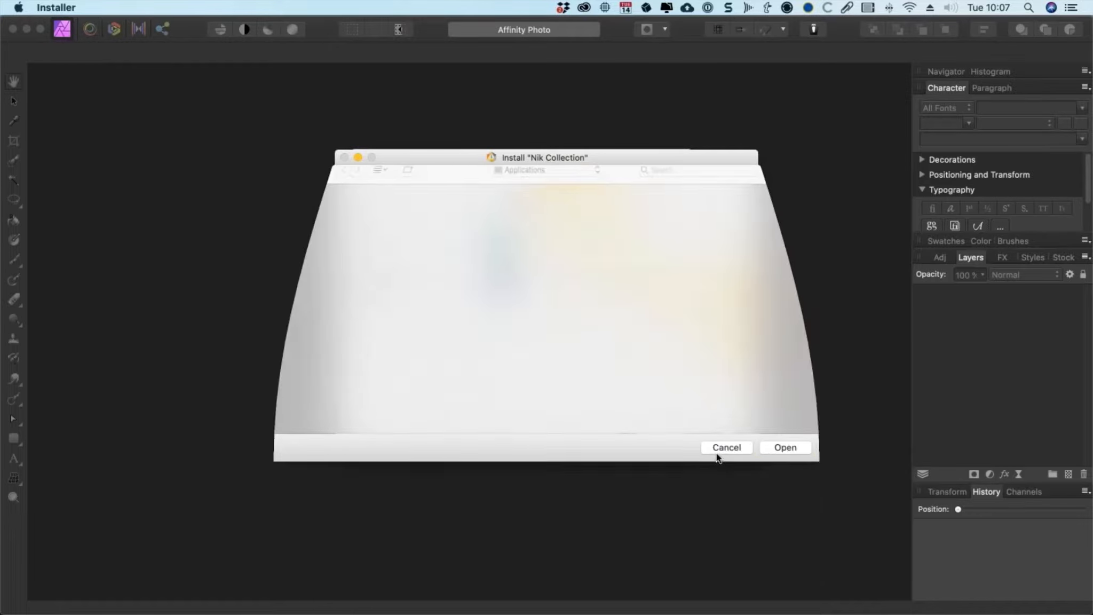
# Step: Add the Nik for Affinity folder in Applications as a custom compatible host
pyautogui.click(477, 402)
pyautogui.scroll(-5, 477, 354)
pyautogui.scroll(-10, 481, 352)
pyautogui.scroll(-10, 485, 348)
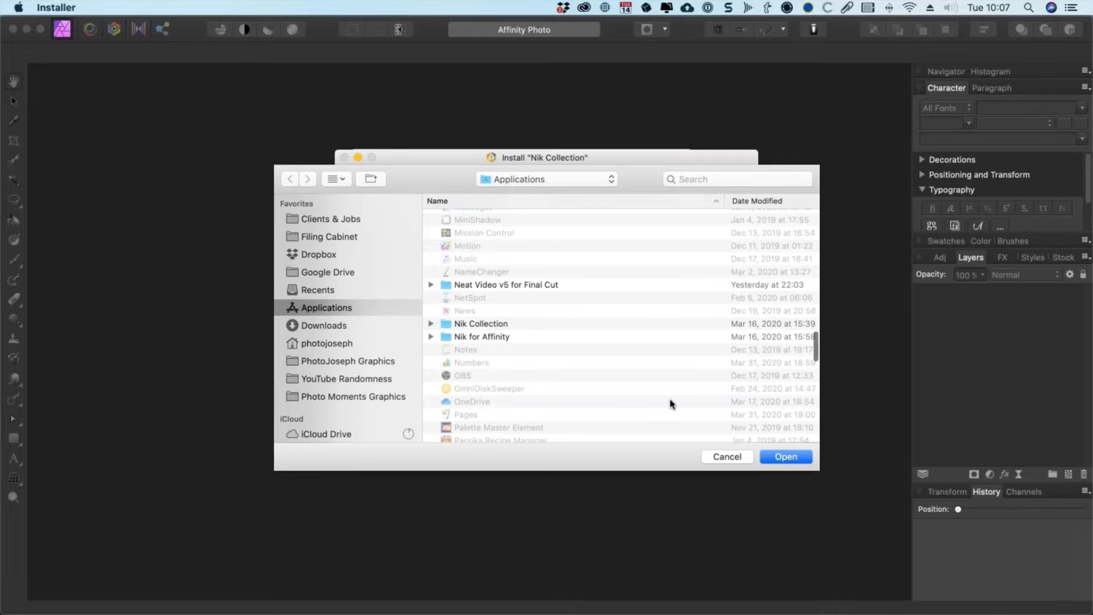
pyautogui.click(667, 336)
pyautogui.click(788, 458)
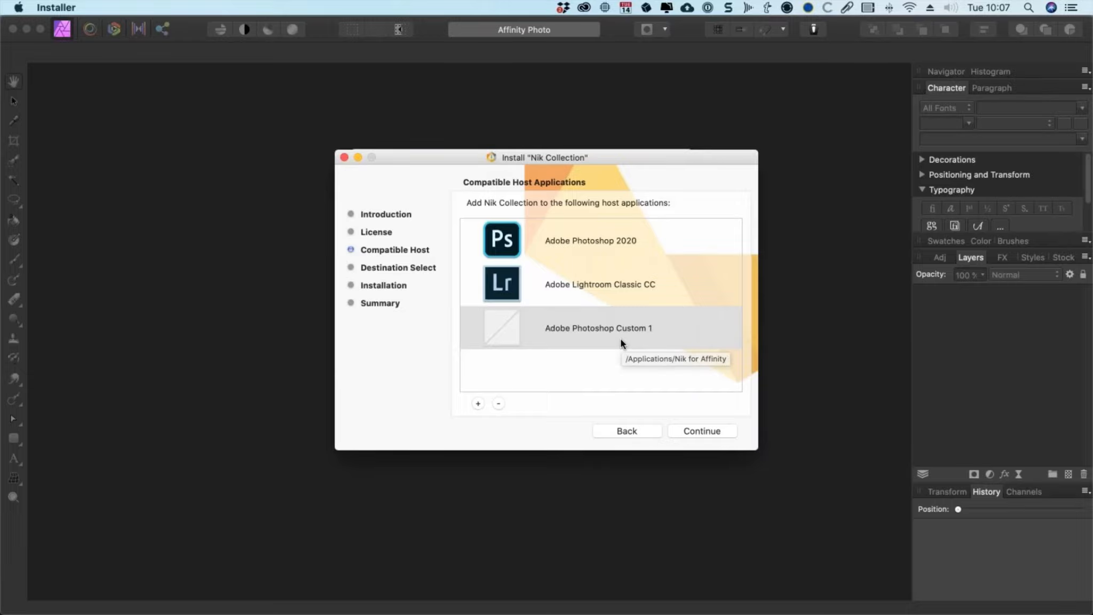
# Step: Advance to the destination selection, go back to the host list, and quit the installer
pyautogui.click(710, 429)
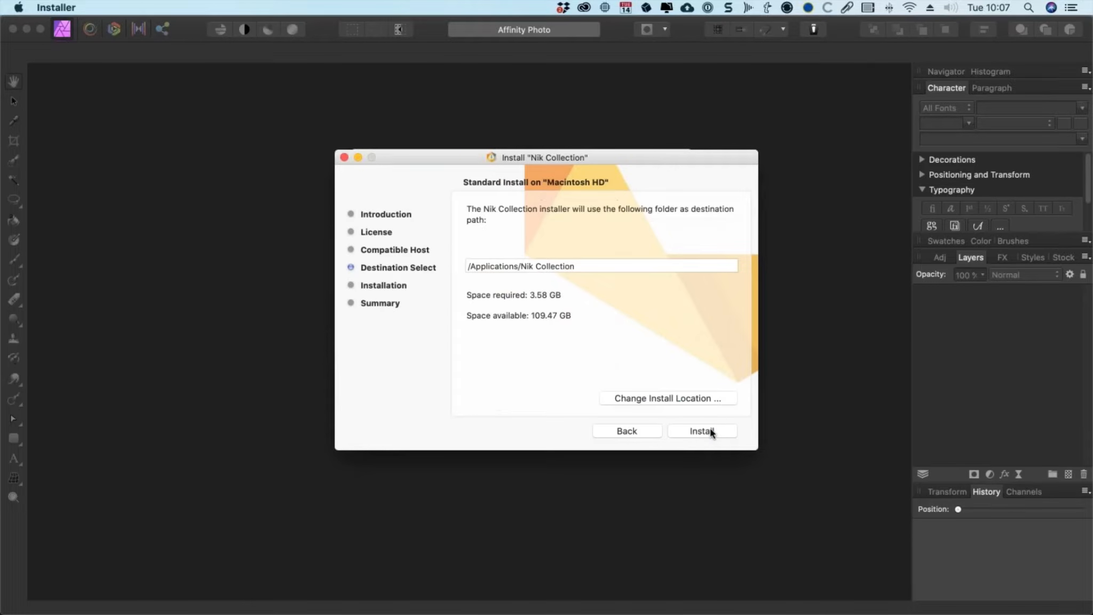
pyautogui.click(627, 431)
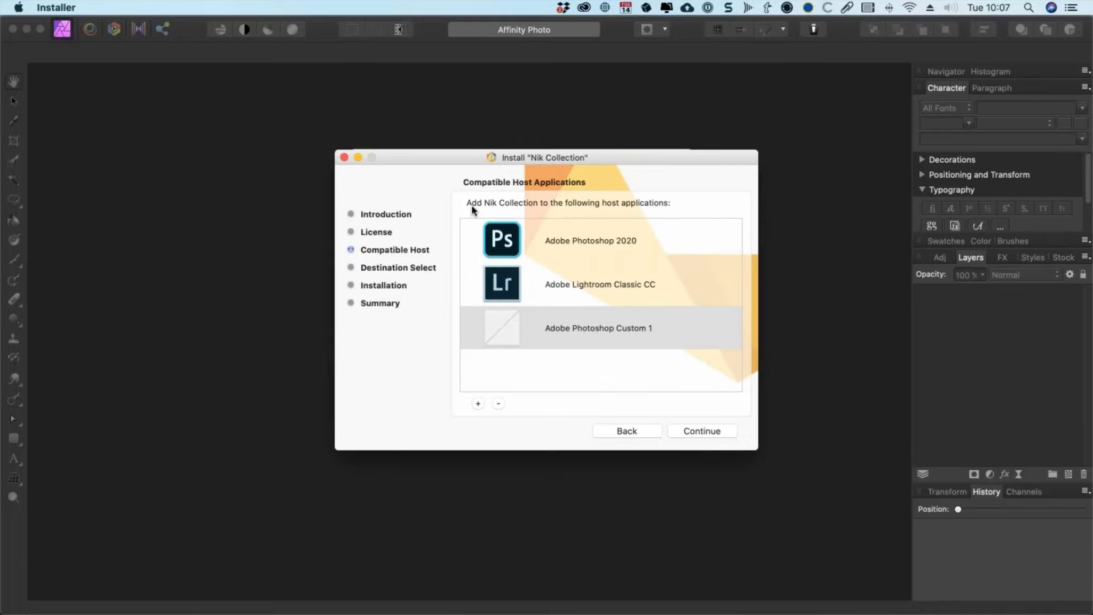
pyautogui.click(69, 7)
pyautogui.click(75, 28)
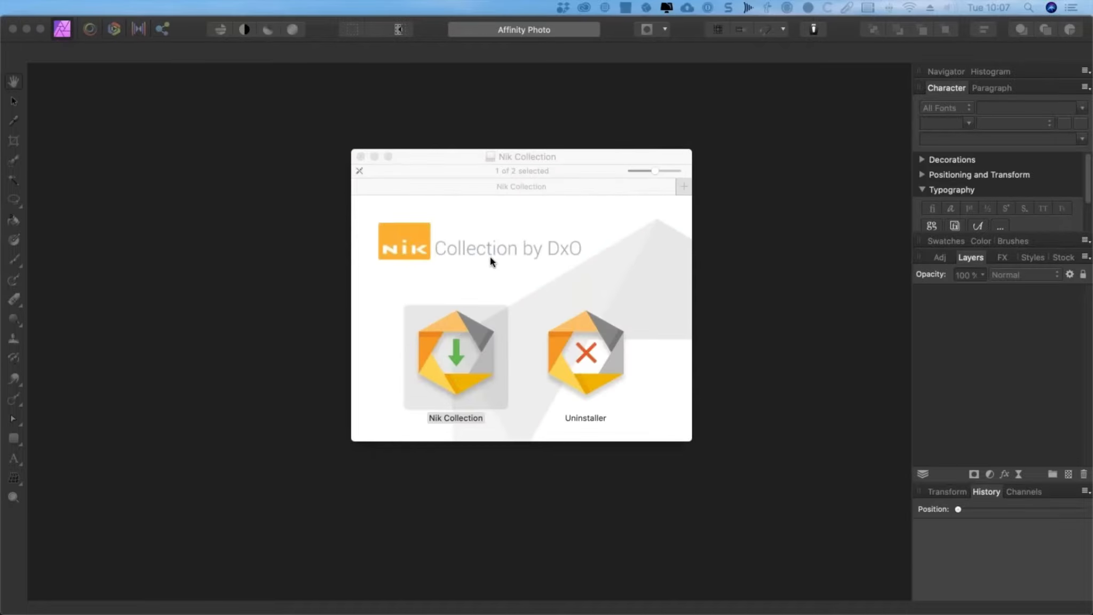
# Step: Open the Nik Collection folder in Applications to view the installed plugins
pyautogui.click(491, 239)
pyautogui.press('super+shift+a')
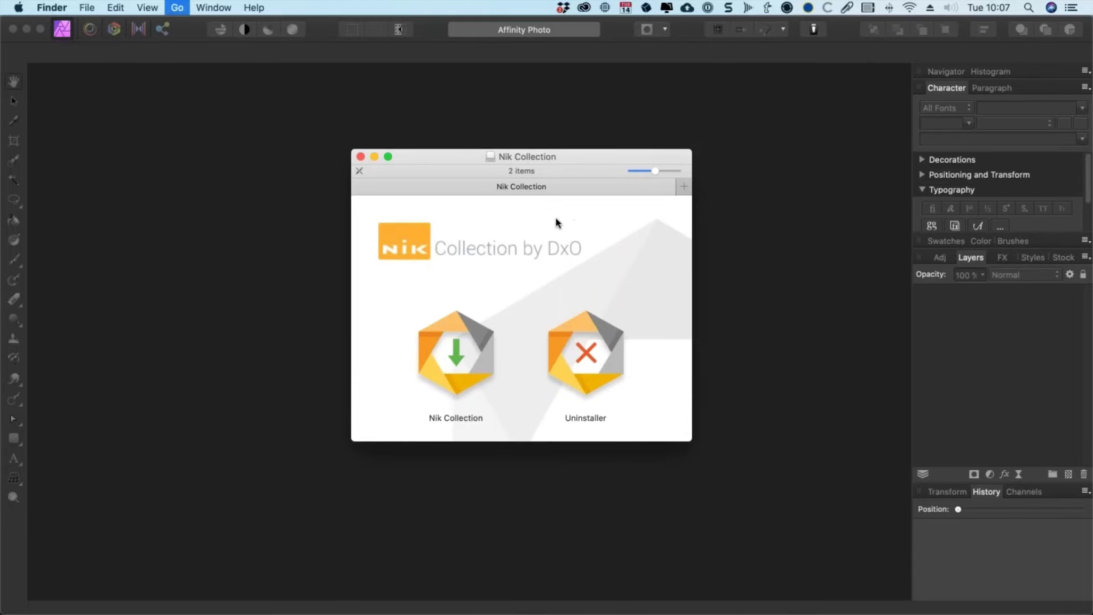
pyautogui.write('nik')
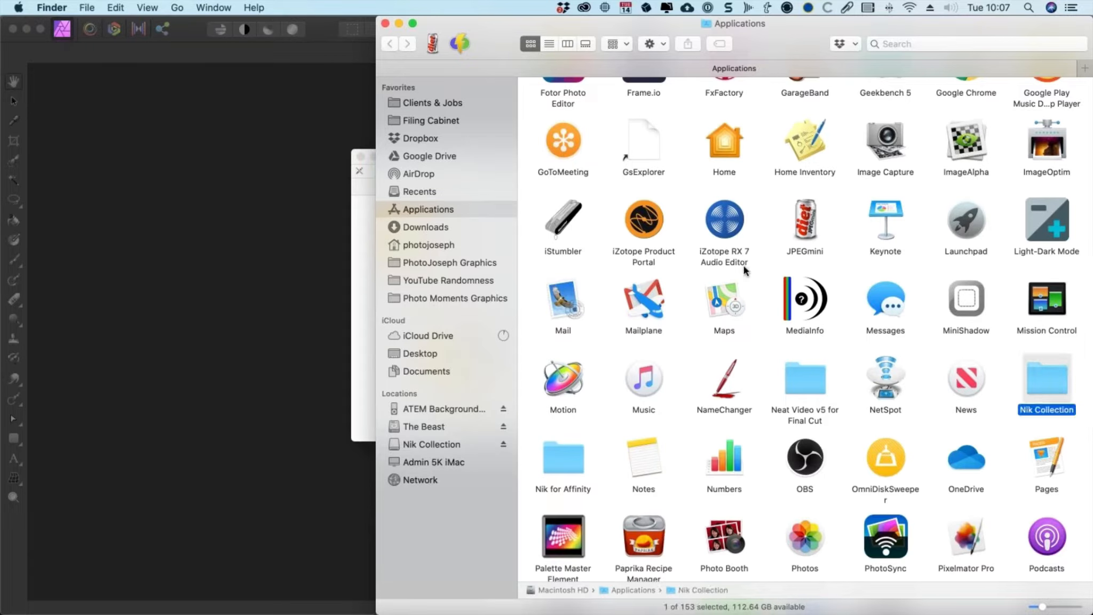
pyautogui.doubleClick(1053, 378)
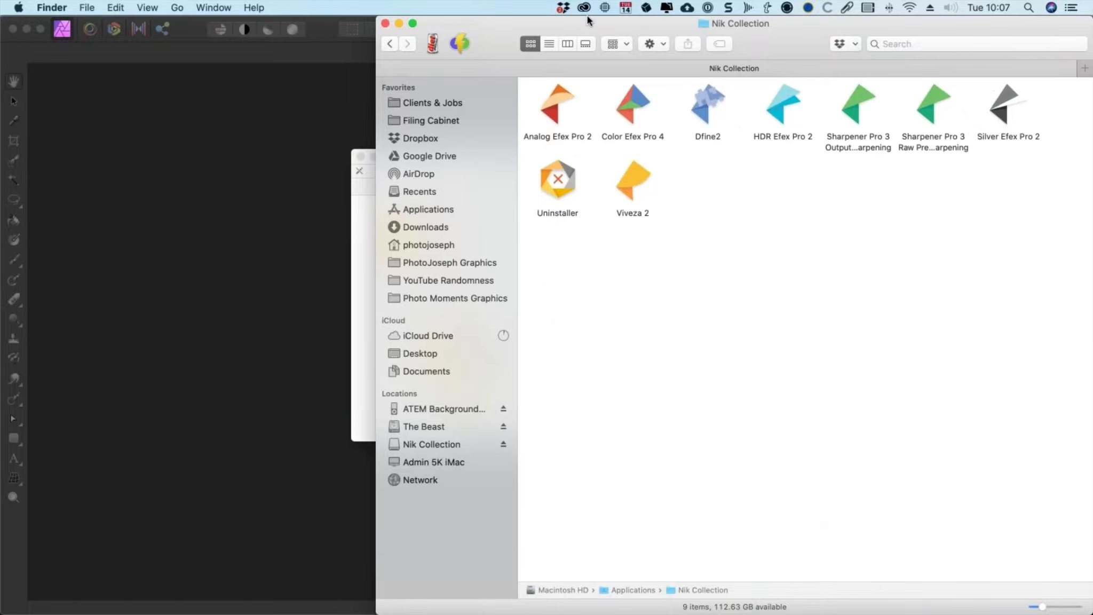
pyautogui.moveTo(588, 17); pyautogui.dragTo(471, 16)
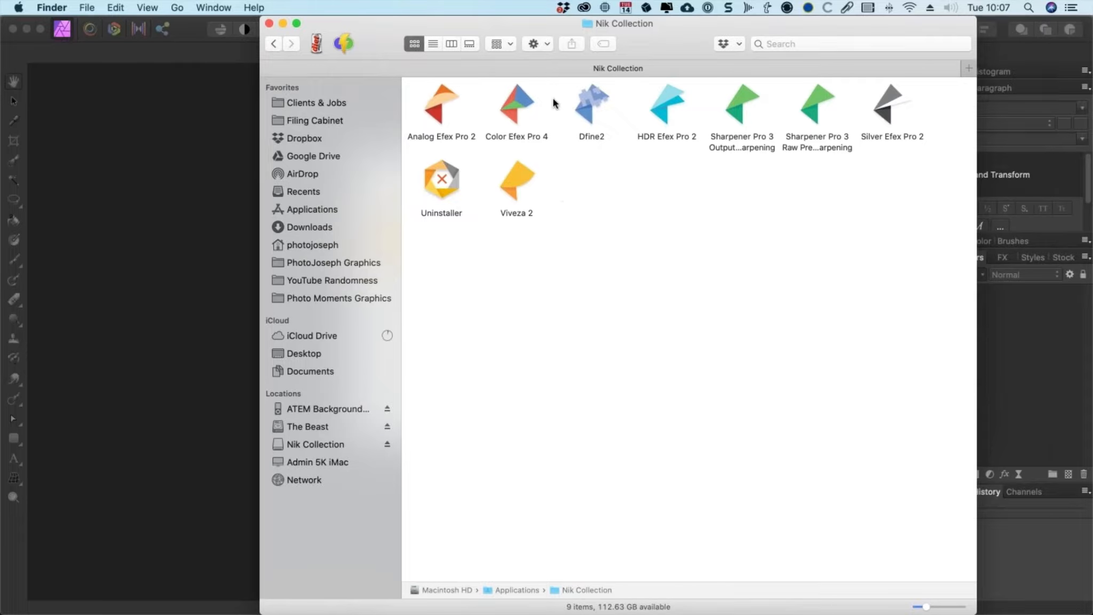
# Step: Open the DxO folder inside Nik for Affinity to view its plugin folders
pyautogui.press('super+shift+a')
pyautogui.doubleClick(441, 449)
pyautogui.click(448, 119)
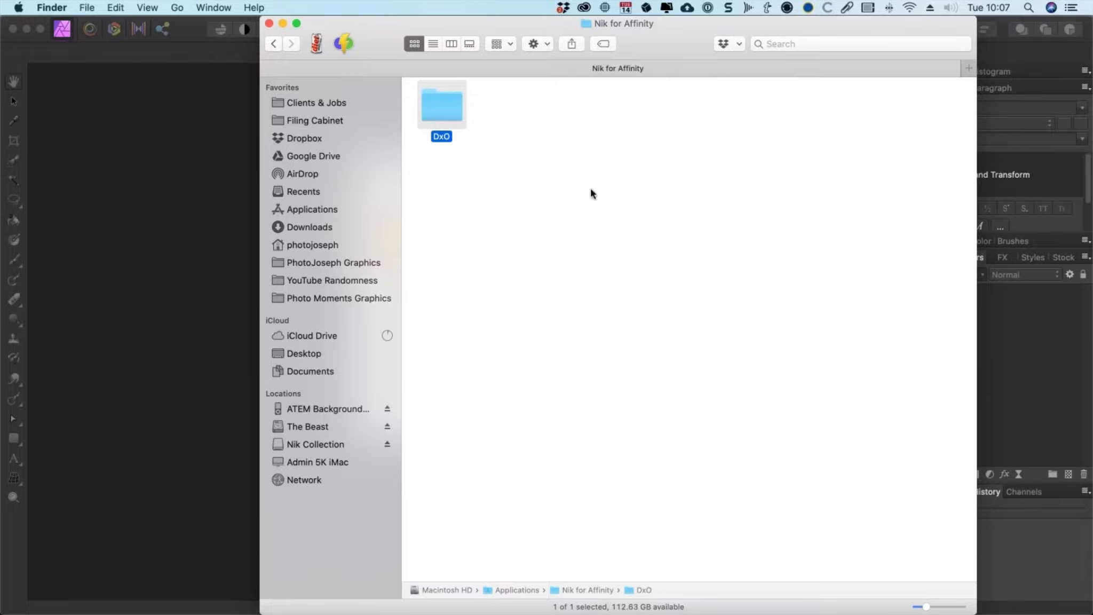
pyautogui.press('super+Down')
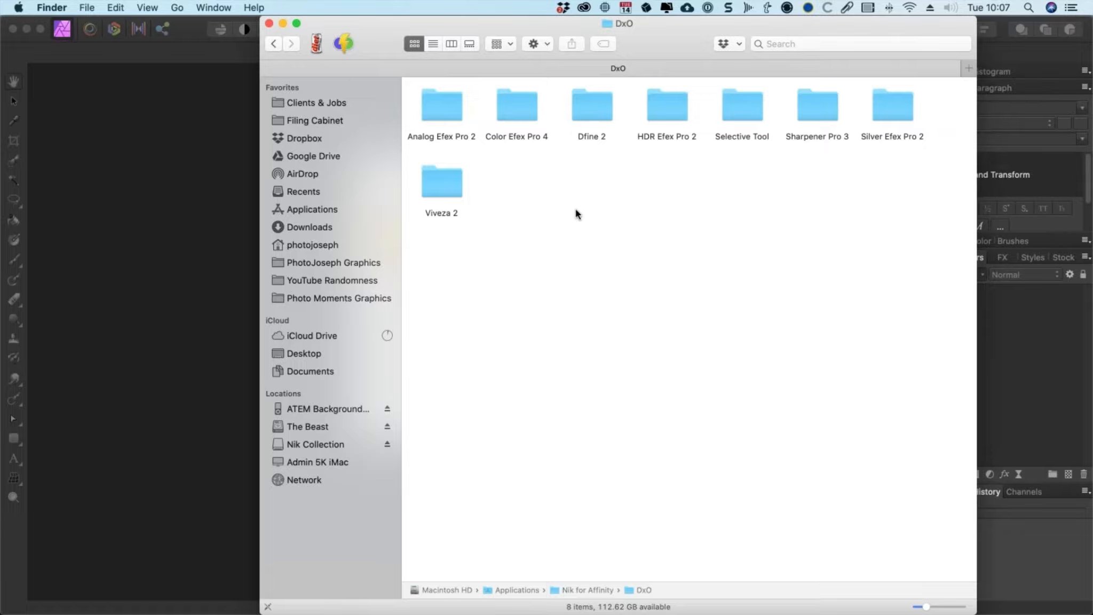
# Step: Switch to Affinity Photo and open the Photoshop Plugins page of its Preferences
pyautogui.click(155, 211)
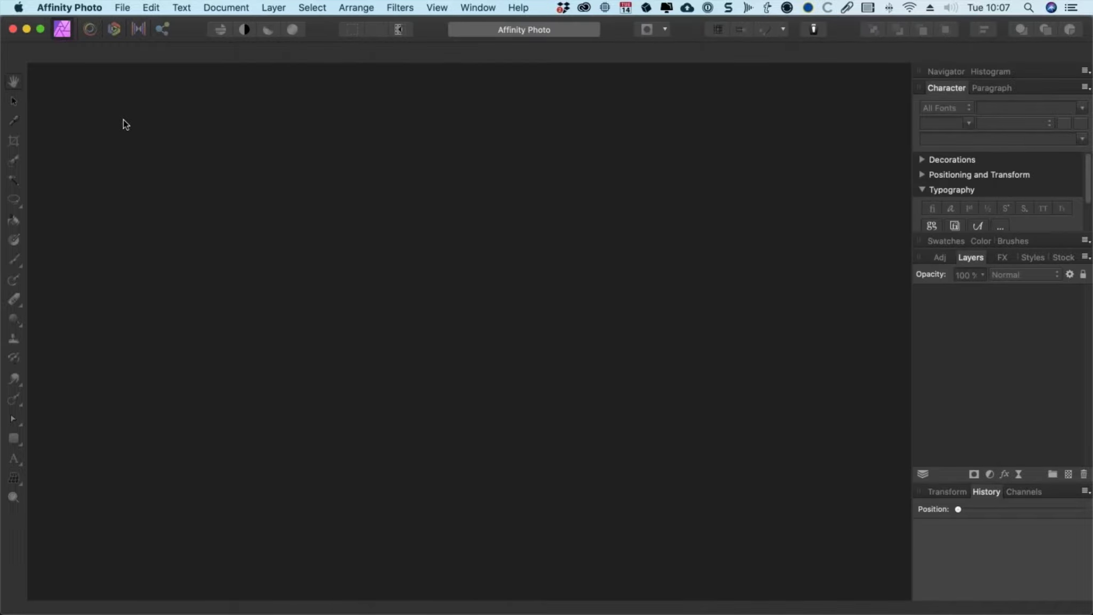
pyautogui.click(91, 6)
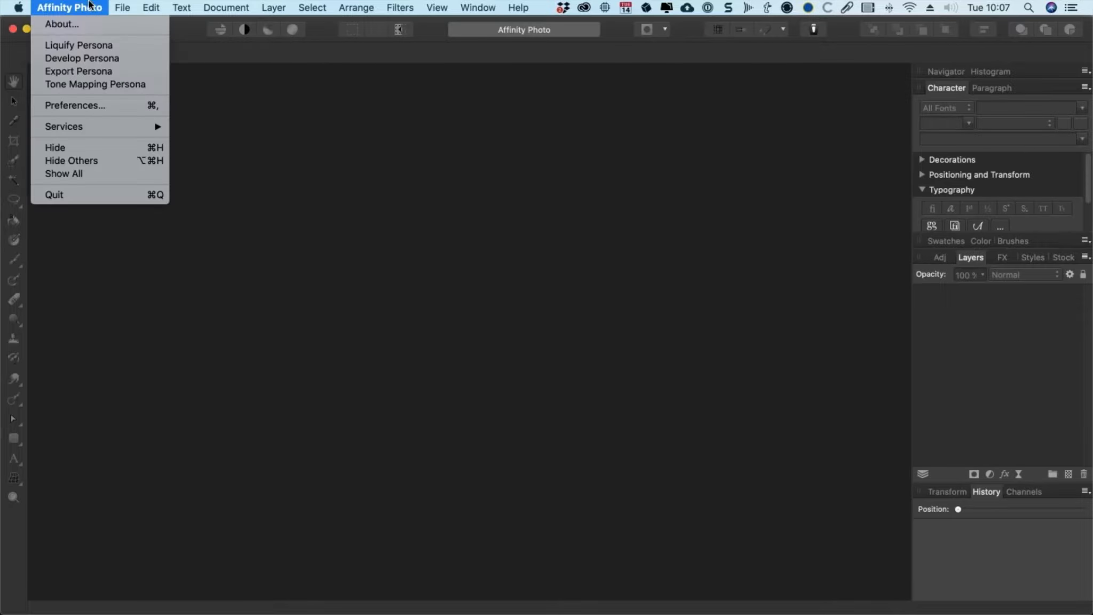
pyautogui.click(94, 104)
pyautogui.moveTo(1091, 1)
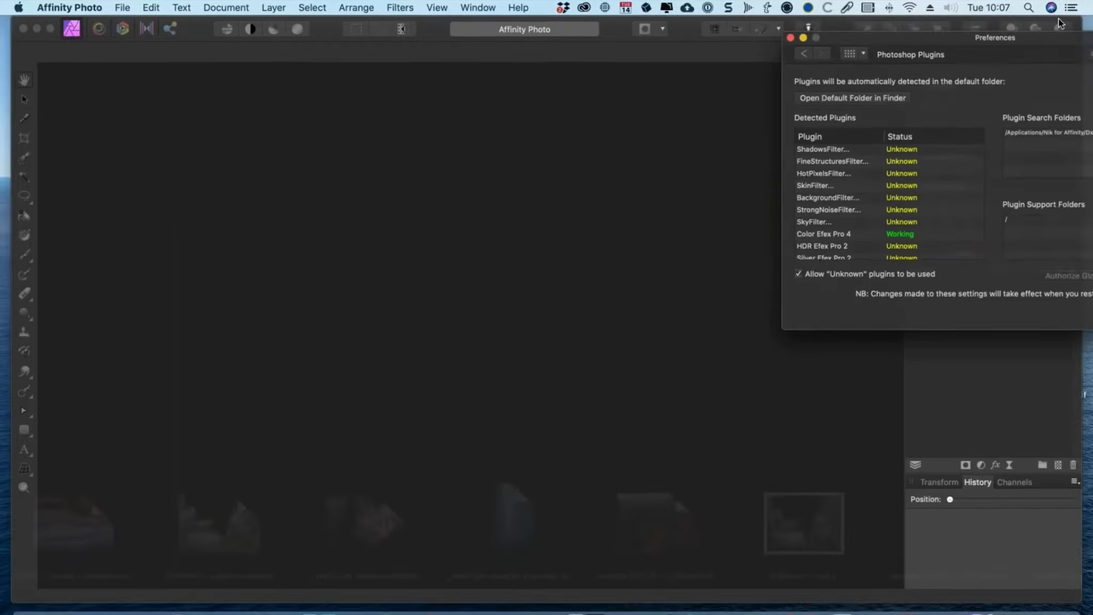
pyautogui.click(915, 86)
pyautogui.moveTo(972, 31); pyautogui.dragTo(492, 108)
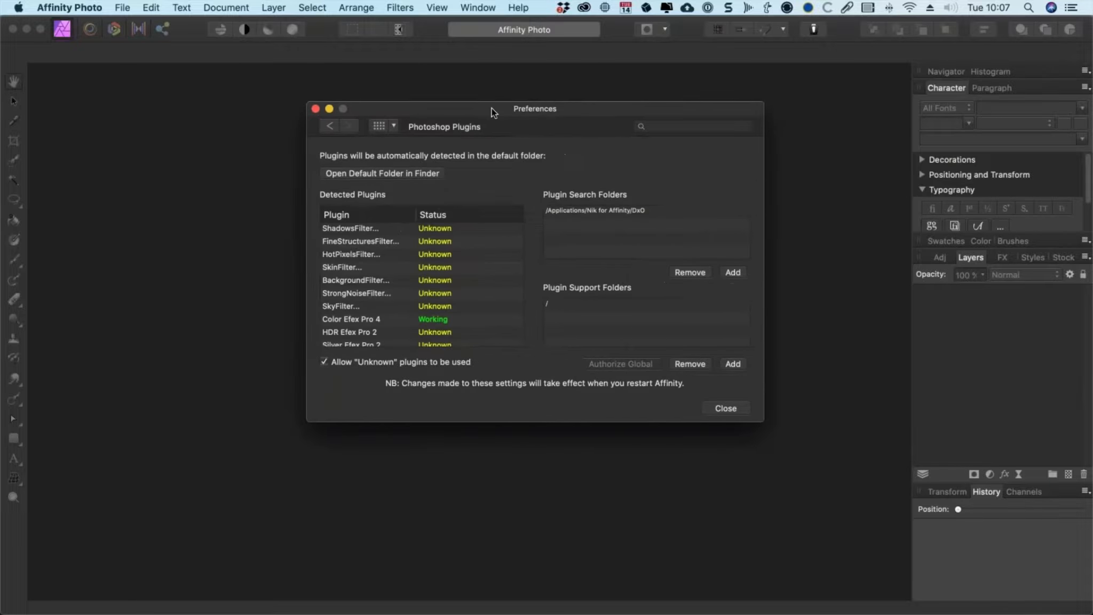
pyautogui.click(378, 124)
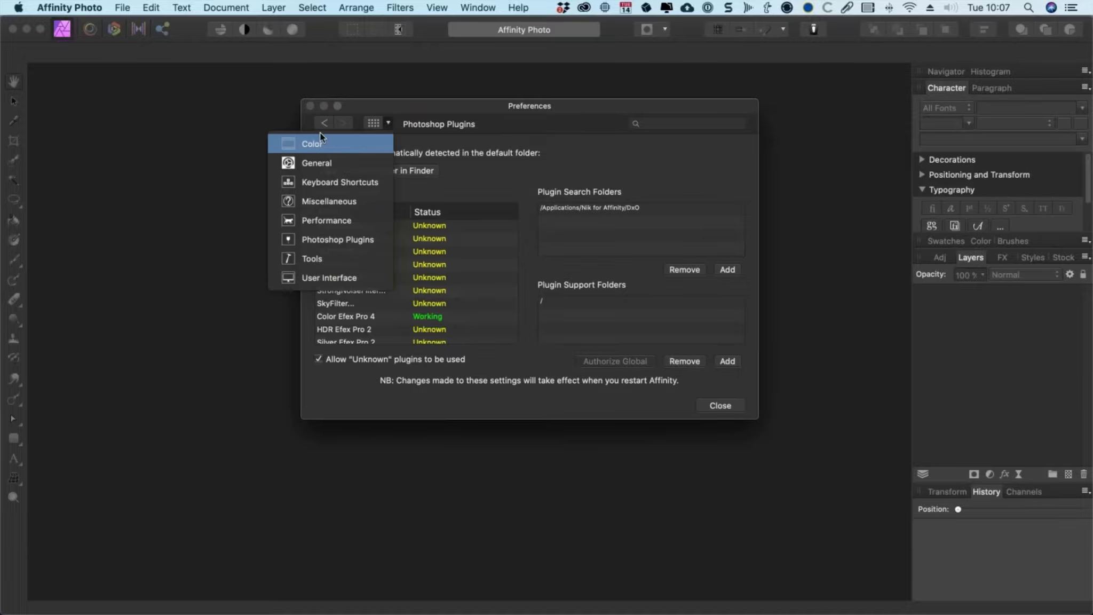
pyautogui.click(355, 239)
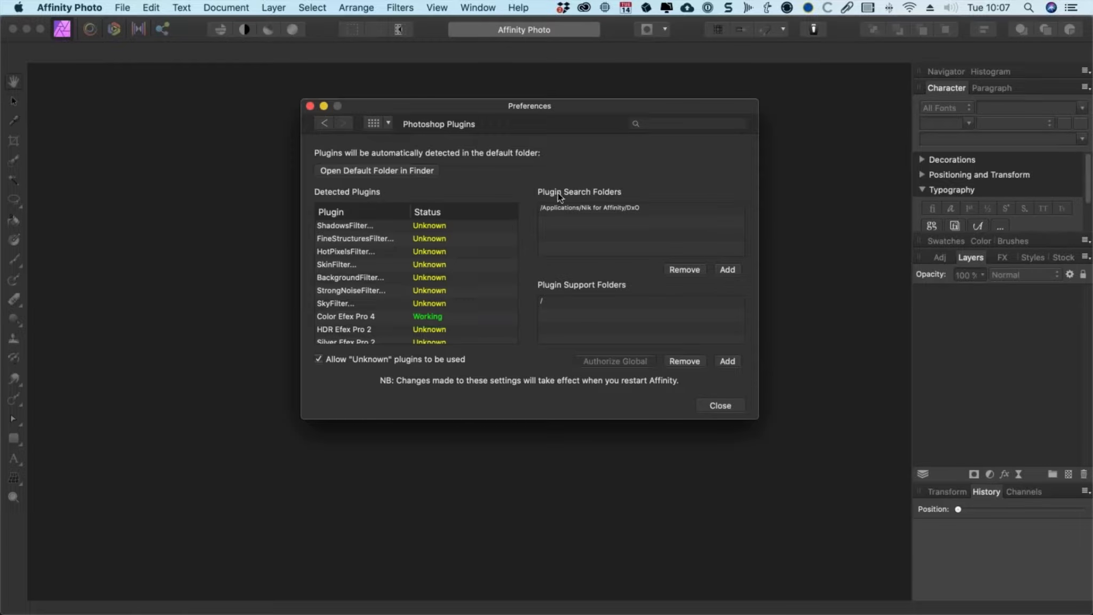
# Step: Add the DxO folder inside Nik for Affinity in Applications as a plugin search folder and close Preferences
pyautogui.click(619, 210)
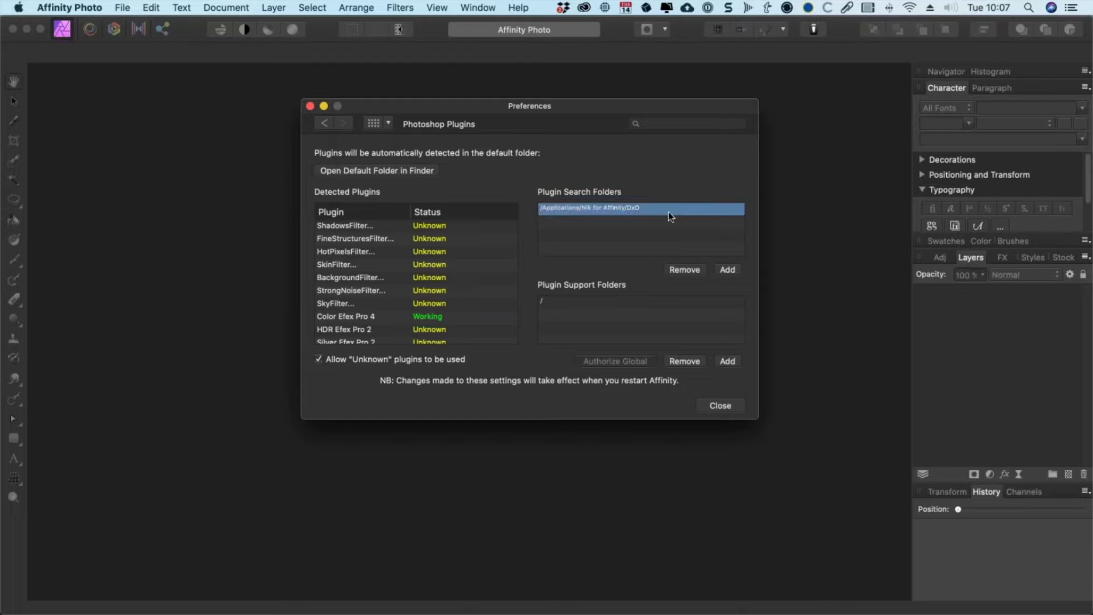
pyautogui.click(728, 270)
pyautogui.click(524, 53)
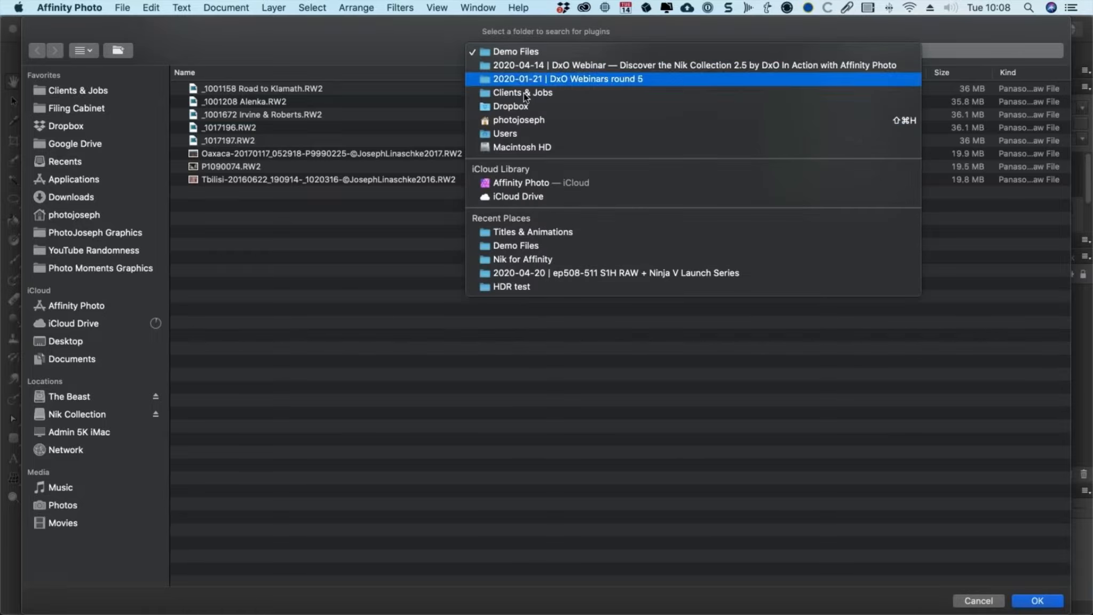
pyautogui.click(416, 223)
pyautogui.press('super+shift+a')
pyautogui.scroll(-5, 304, 377)
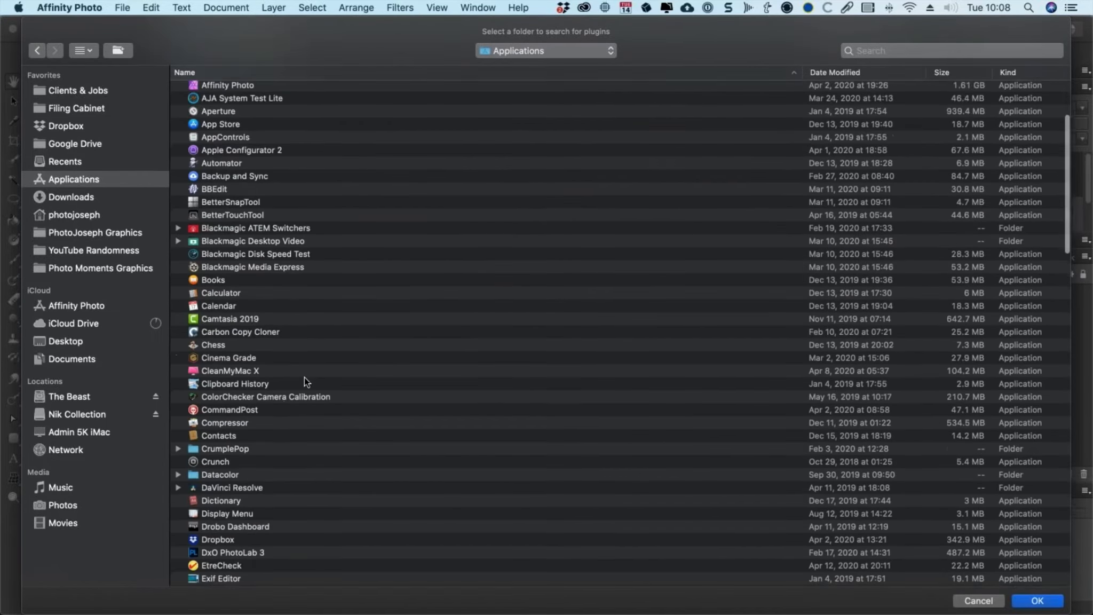
pyautogui.scroll(-3, 303, 381)
pyautogui.scroll(-8, 230, 310)
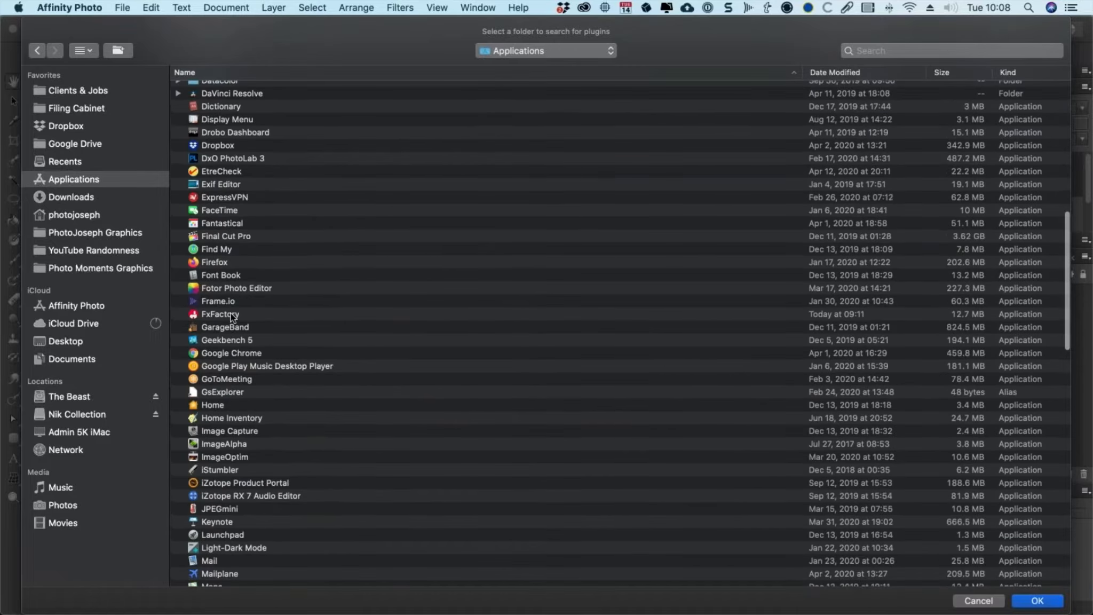
pyautogui.scroll(-4, 231, 318)
pyautogui.doubleClick(238, 460)
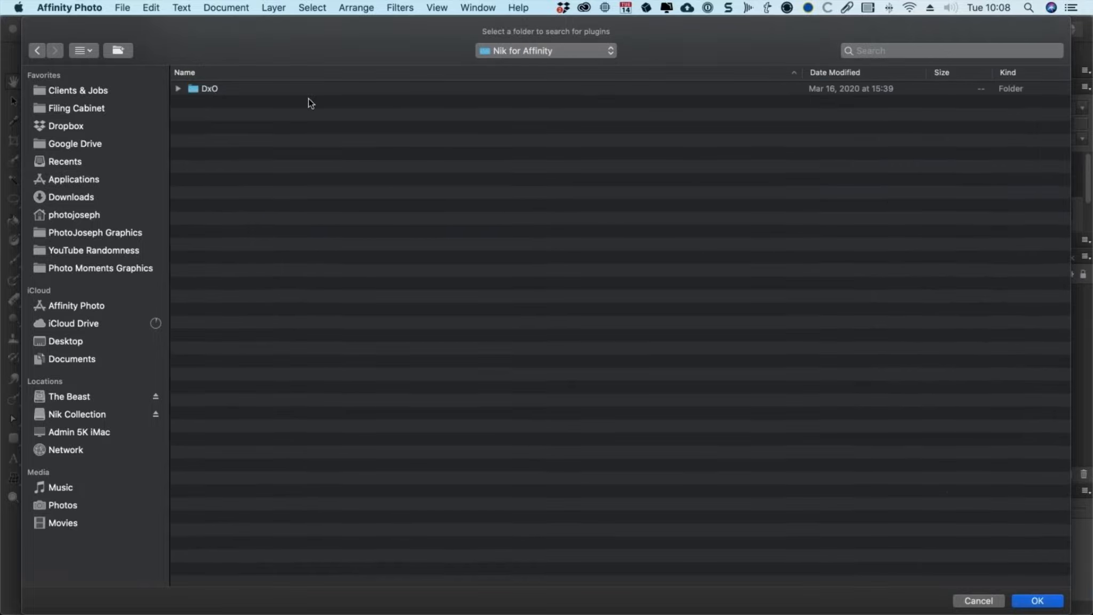
pyautogui.click(216, 90)
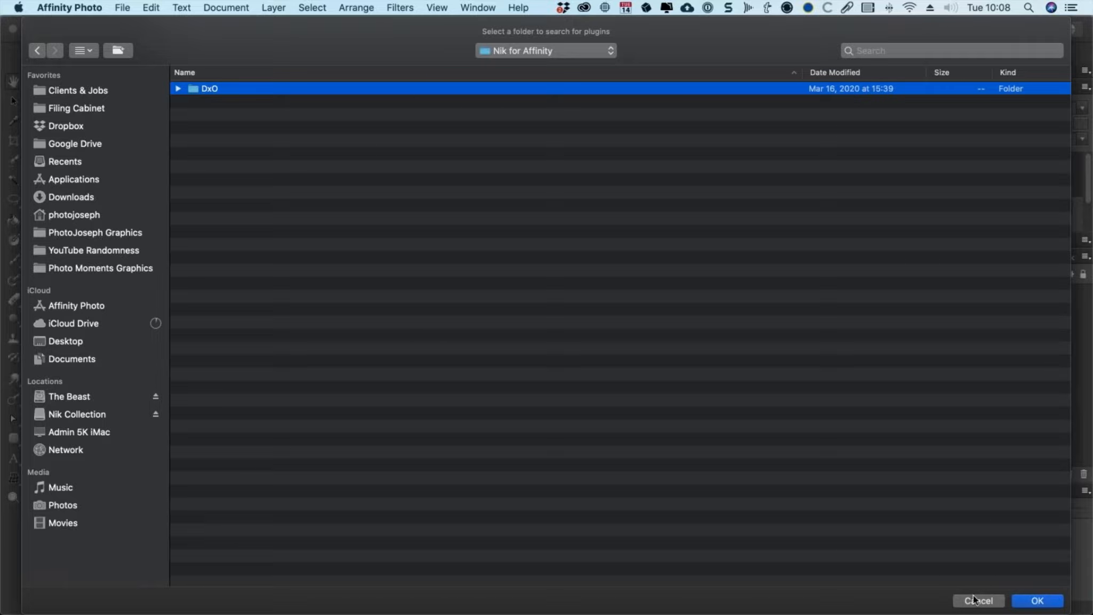
pyautogui.click(1037, 600)
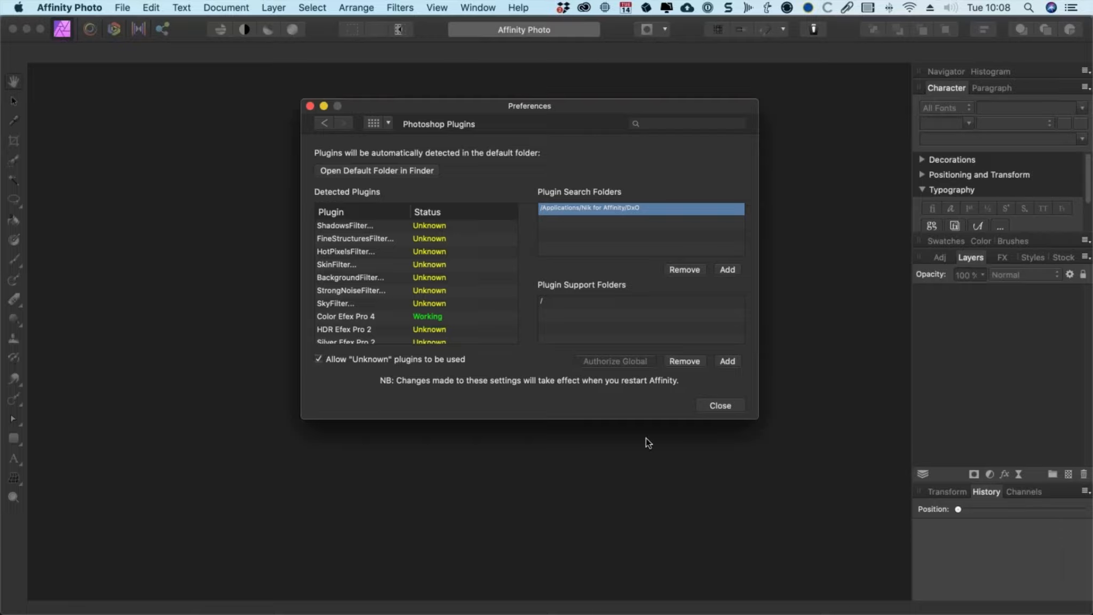
pyautogui.click(715, 405)
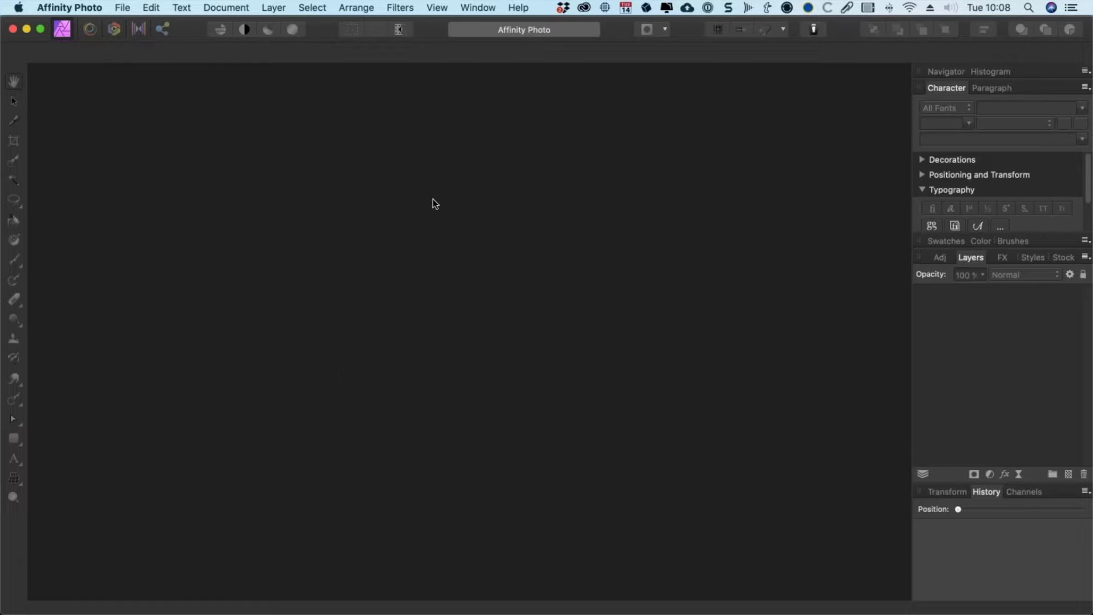
# Step: Check the Nik Collection entries under the Filters plugins submenu
pyautogui.click(401, 7)
pyautogui.moveTo(497, 202)
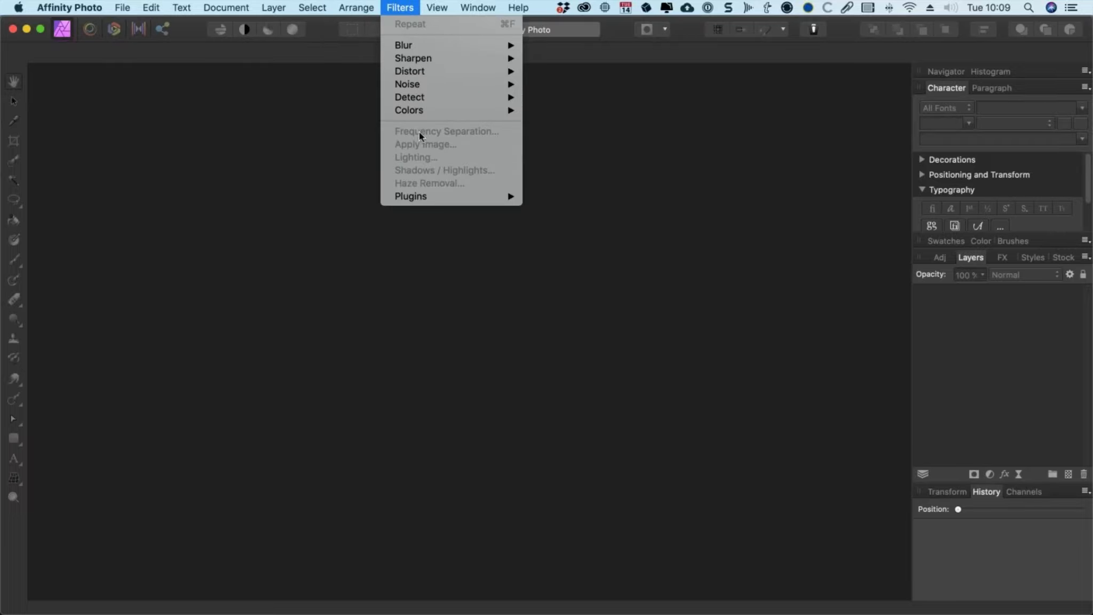
pyautogui.moveTo(423, 197)
pyautogui.moveTo(581, 195)
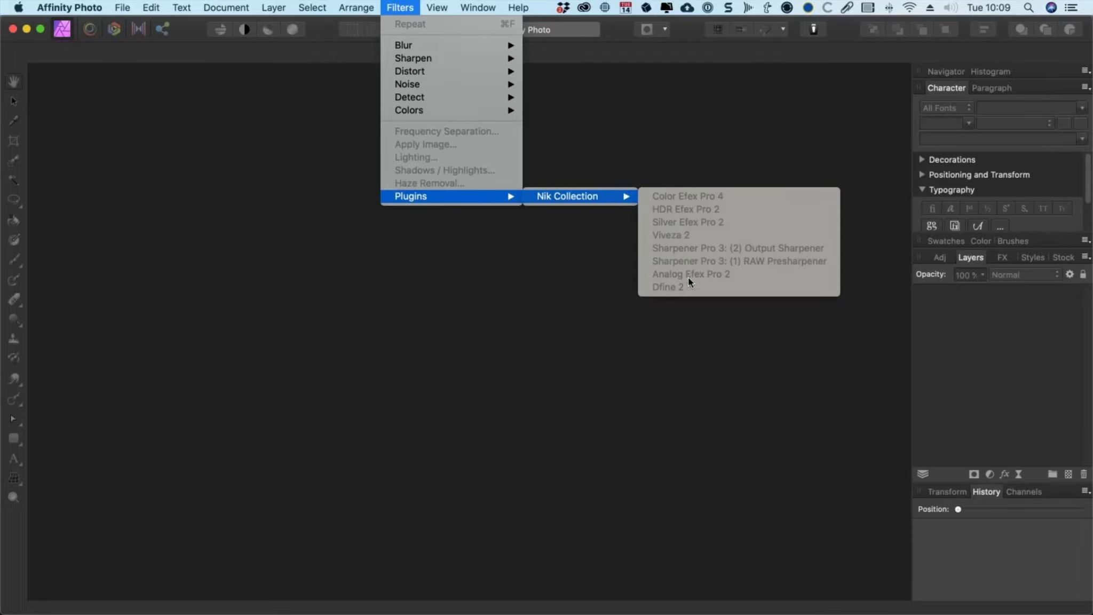
pyautogui.click(653, 158)
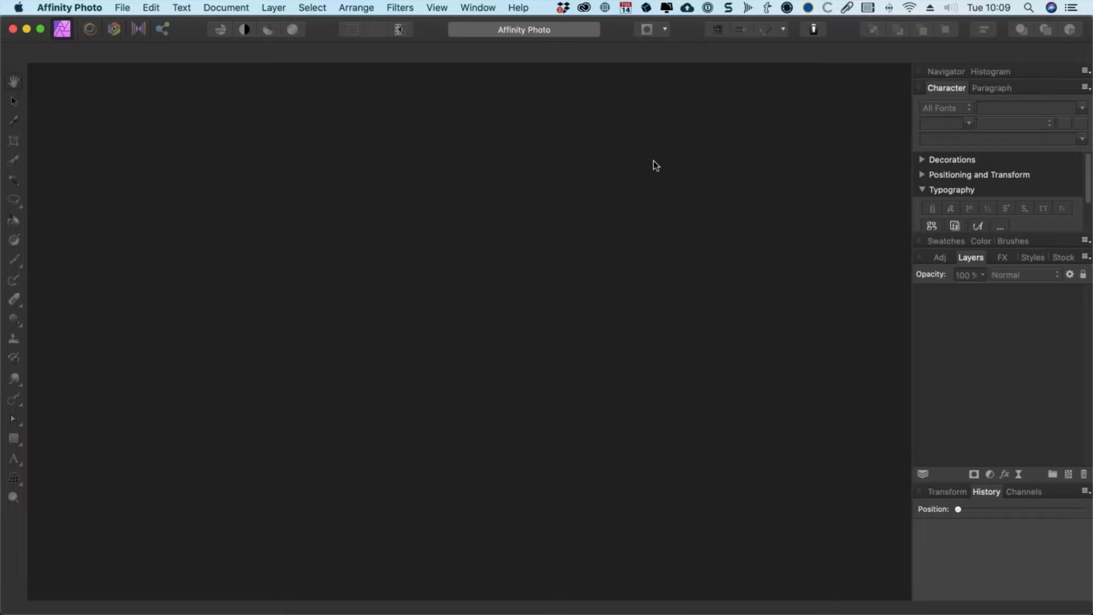
# Step: Open the RAW file _1001158 Road to Klamath.RW2 from Demo Files
pyautogui.press('super+o')
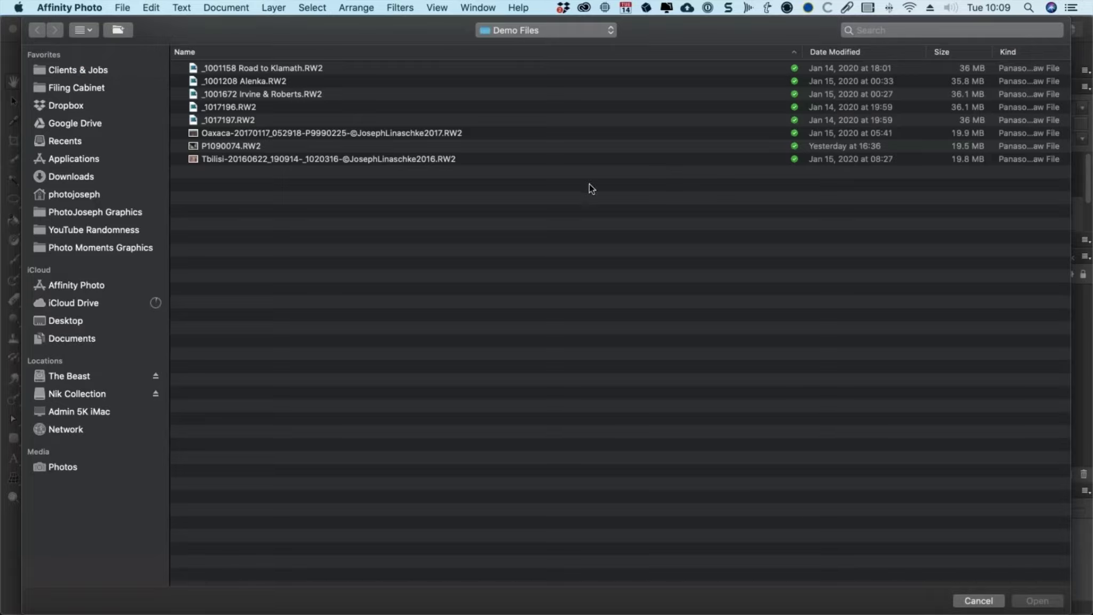
pyautogui.click(305, 69)
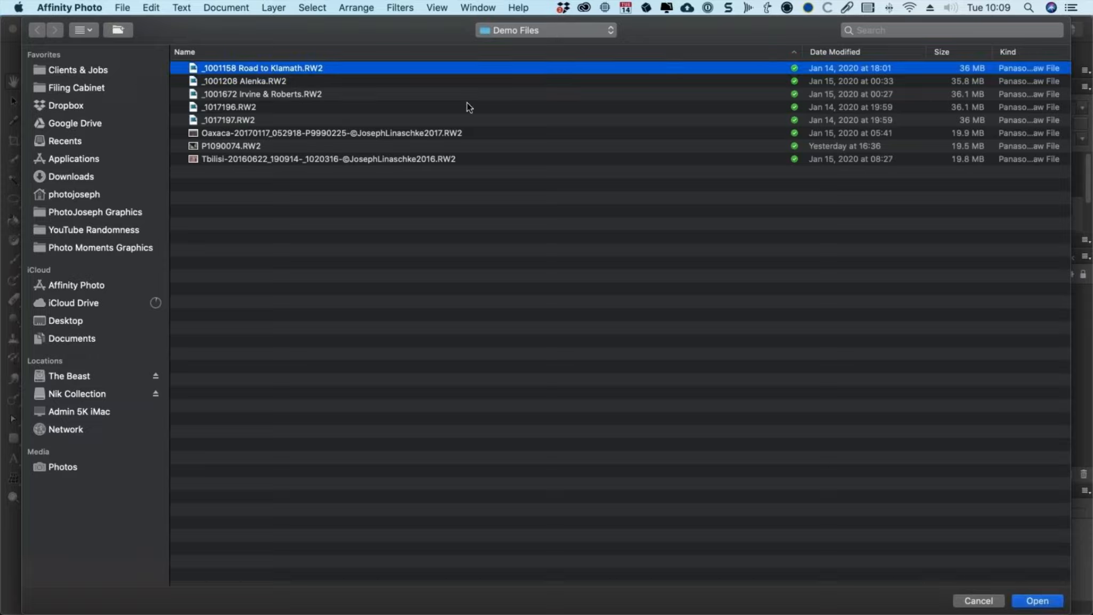
pyautogui.click(1037, 601)
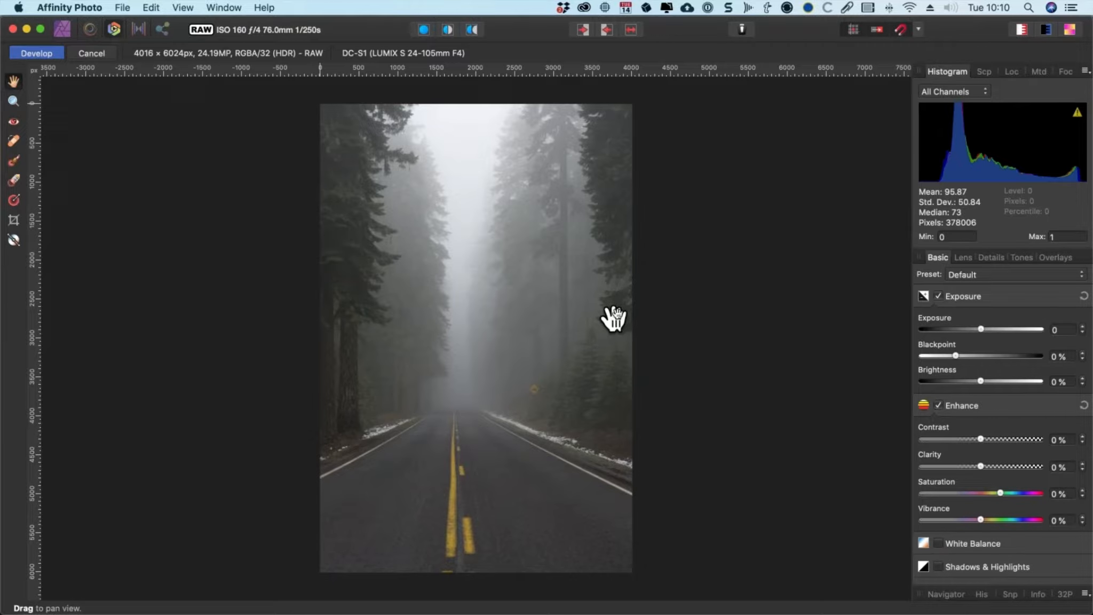
# Step: Raise the RAW exposure to about 0.022
pyautogui.scroll(-2, 522, 244)
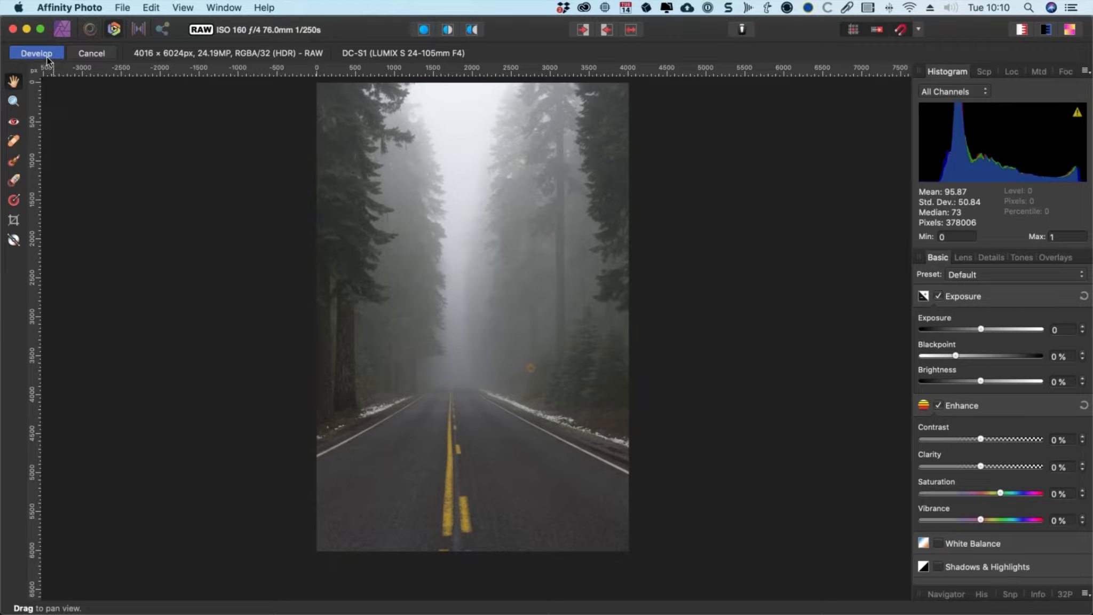
pyautogui.click(231, 6)
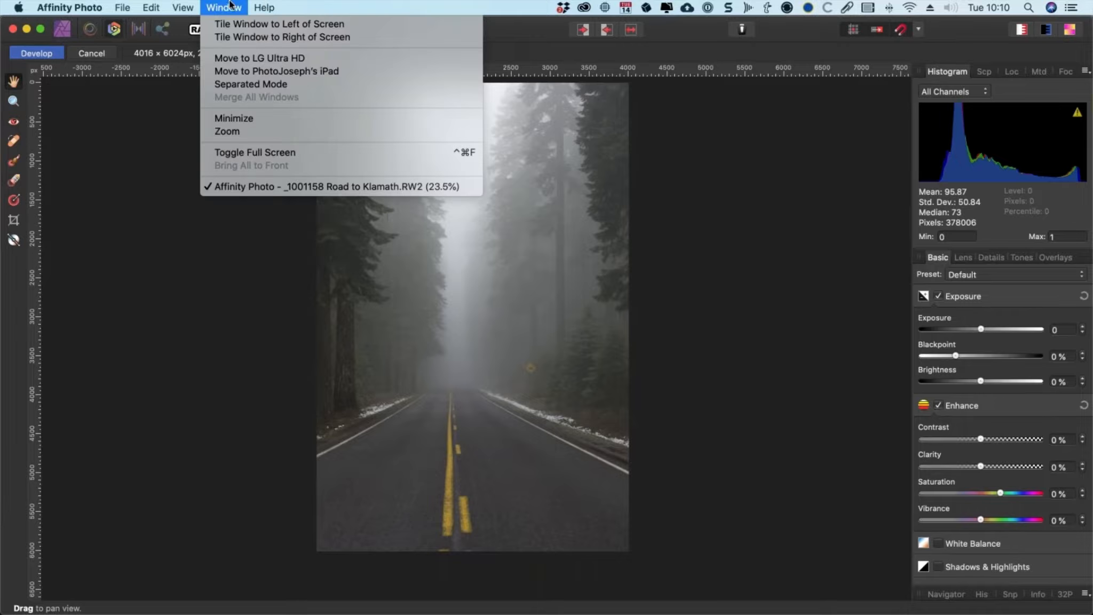
pyautogui.click(193, 5)
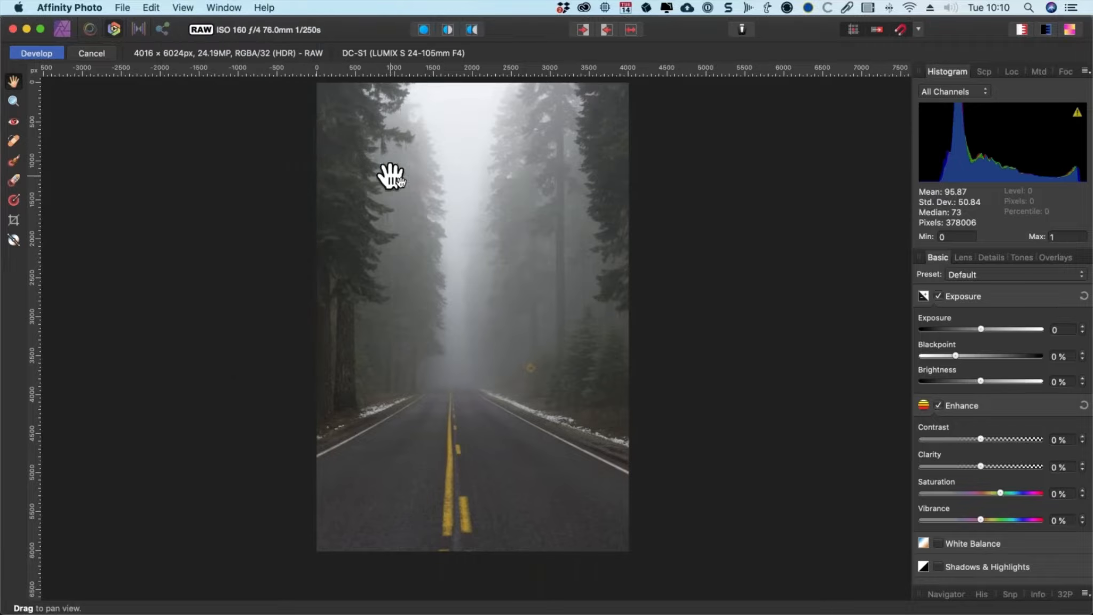
pyautogui.moveTo(421, 183); pyautogui.dragTo(437, 200)
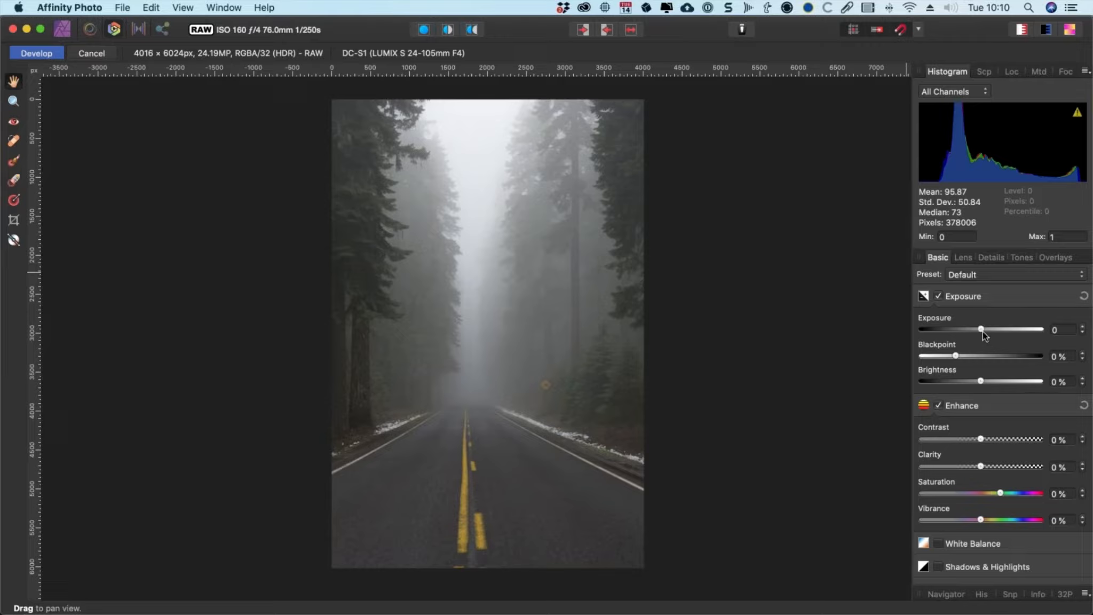
pyautogui.moveTo(981, 329); pyautogui.dragTo(981, 332)
# Step: Enable White Balance with a temperature of about 4660 and develop the RAW image
pyautogui.scroll(-1, 947, 395)
pyautogui.click(955, 527)
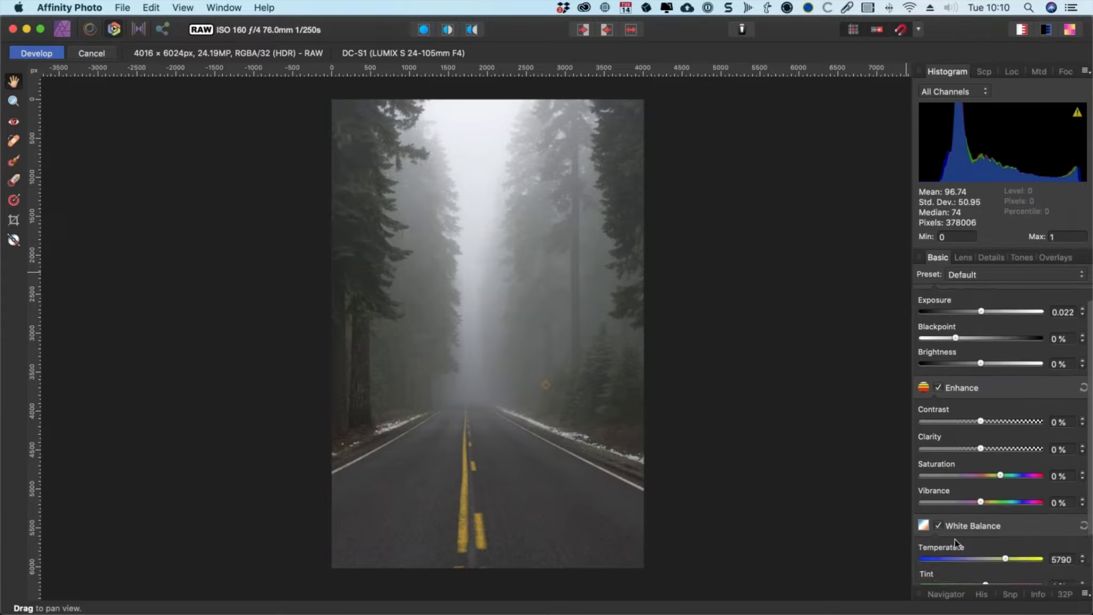
pyautogui.moveTo(1001, 558); pyautogui.dragTo(993, 559)
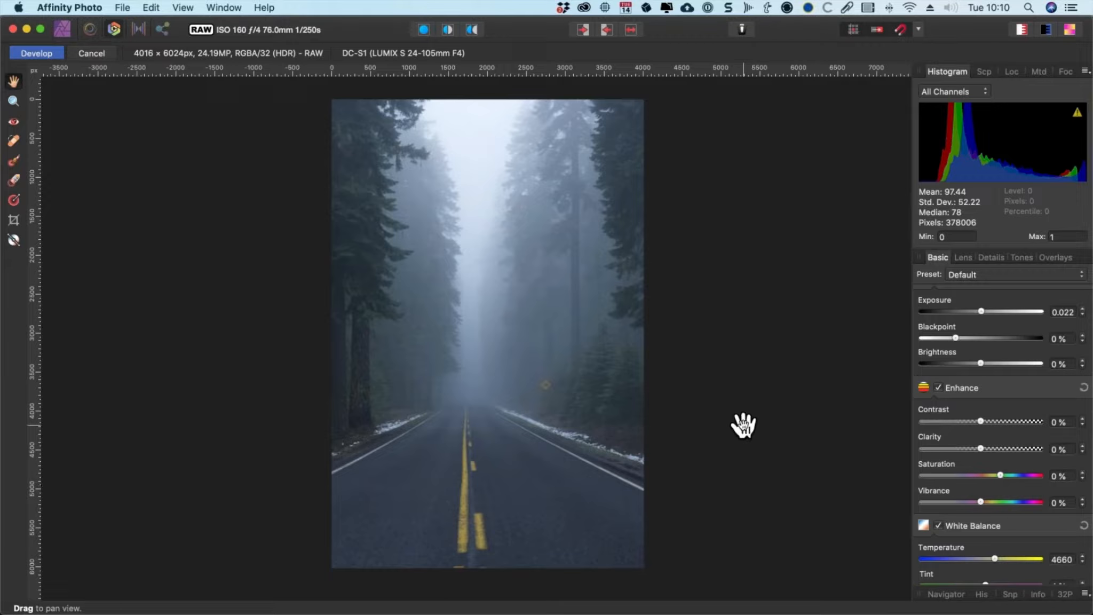
pyautogui.scroll(-3, 976, 438)
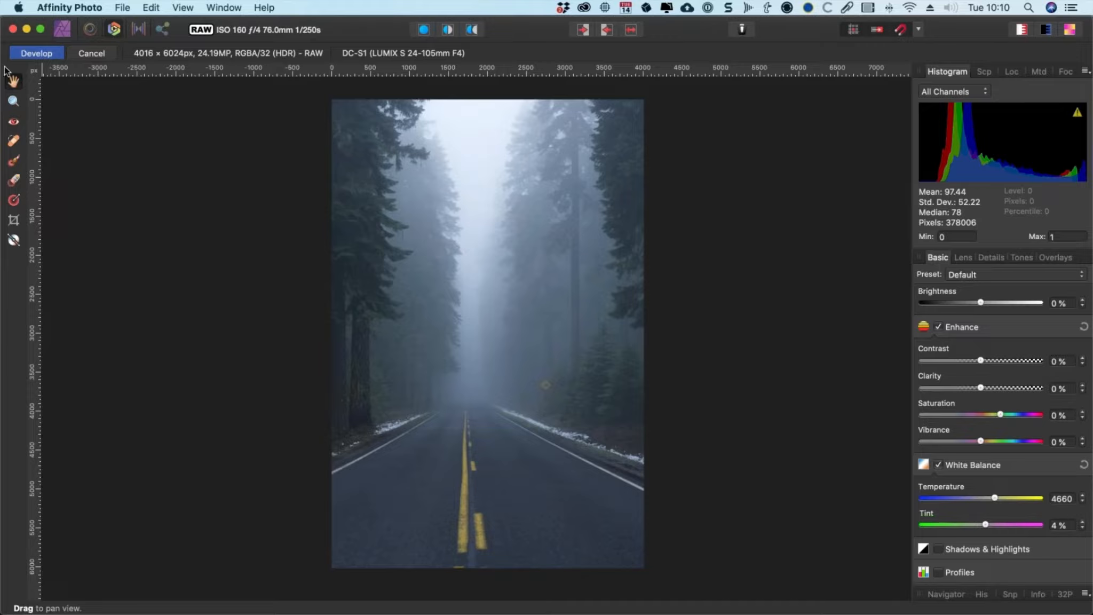
pyautogui.click(37, 59)
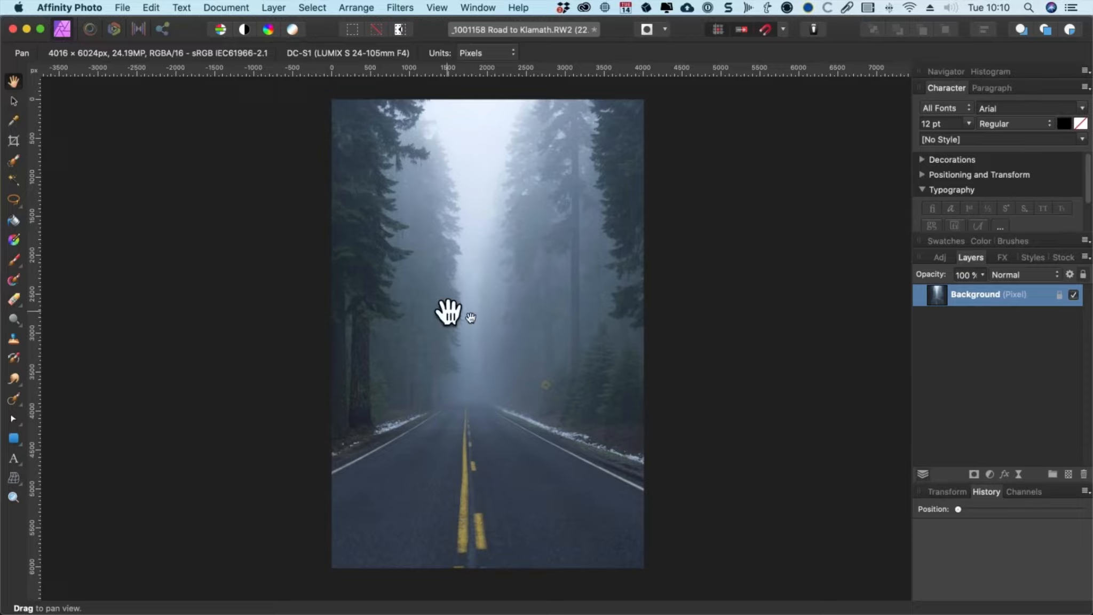
# Step: Open Color Efex Pro 4 from the Nik Collection plugins on the photo and maximize its window
pyautogui.click(433, 6)
pyautogui.moveTo(397, 5)
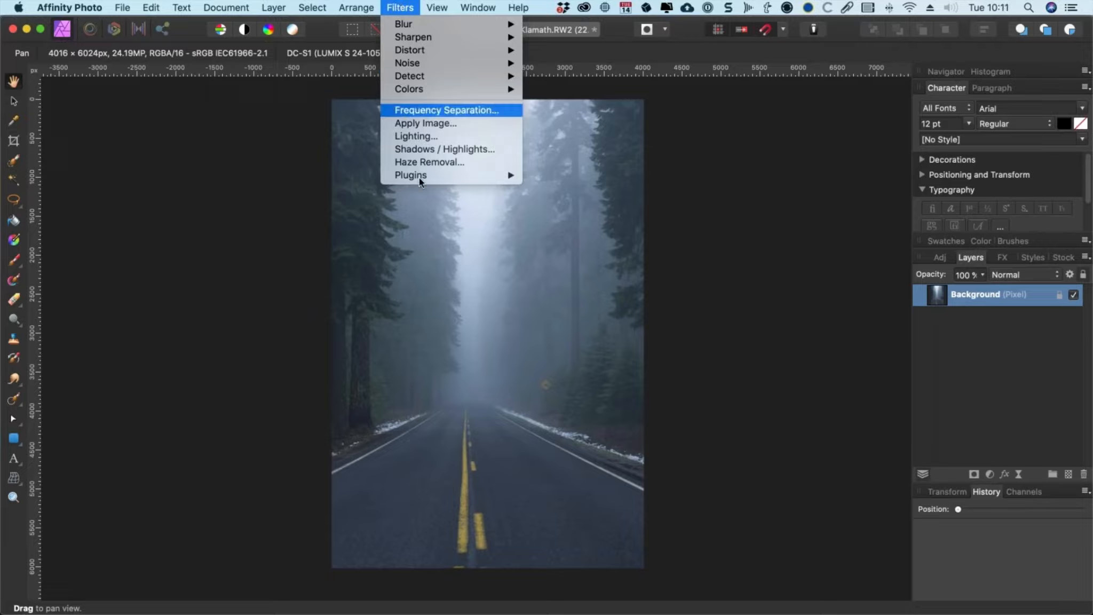
pyautogui.moveTo(518, 168)
pyautogui.moveTo(562, 176)
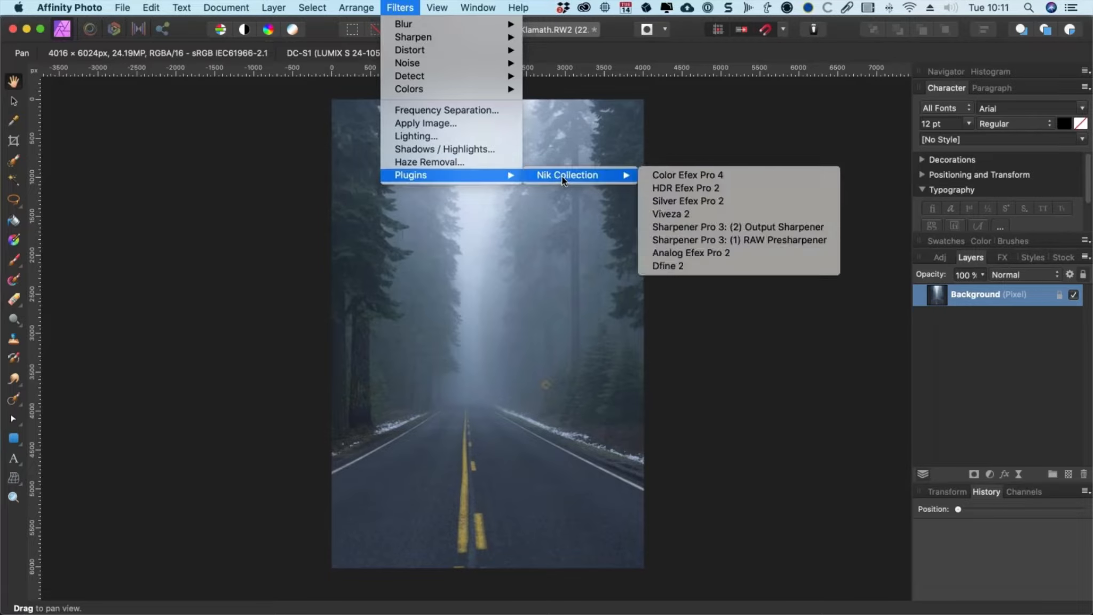
pyautogui.click(743, 176)
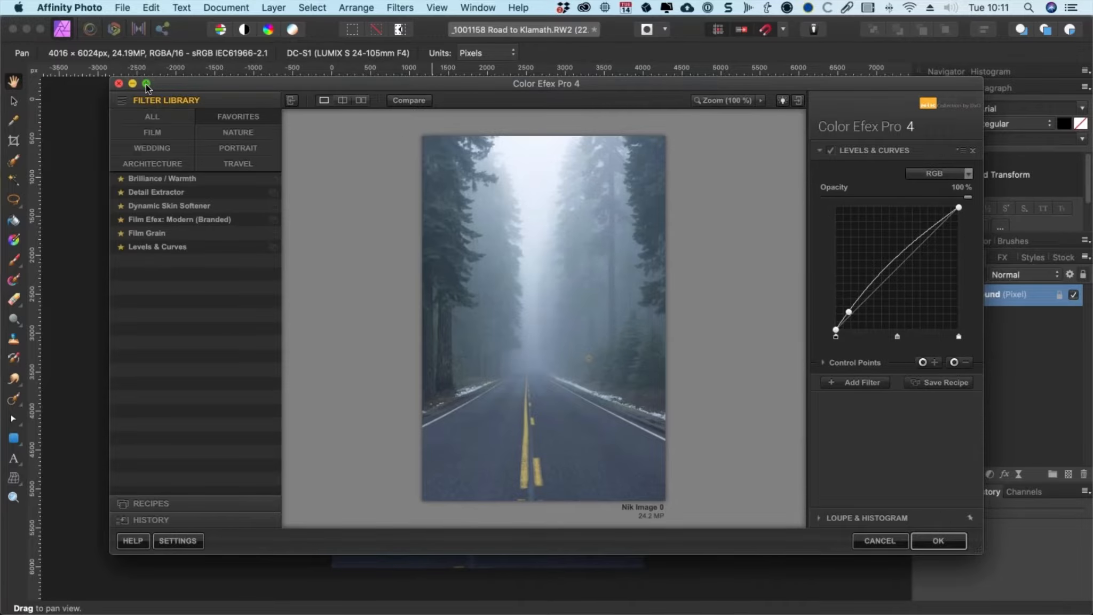
pyautogui.click(146, 83)
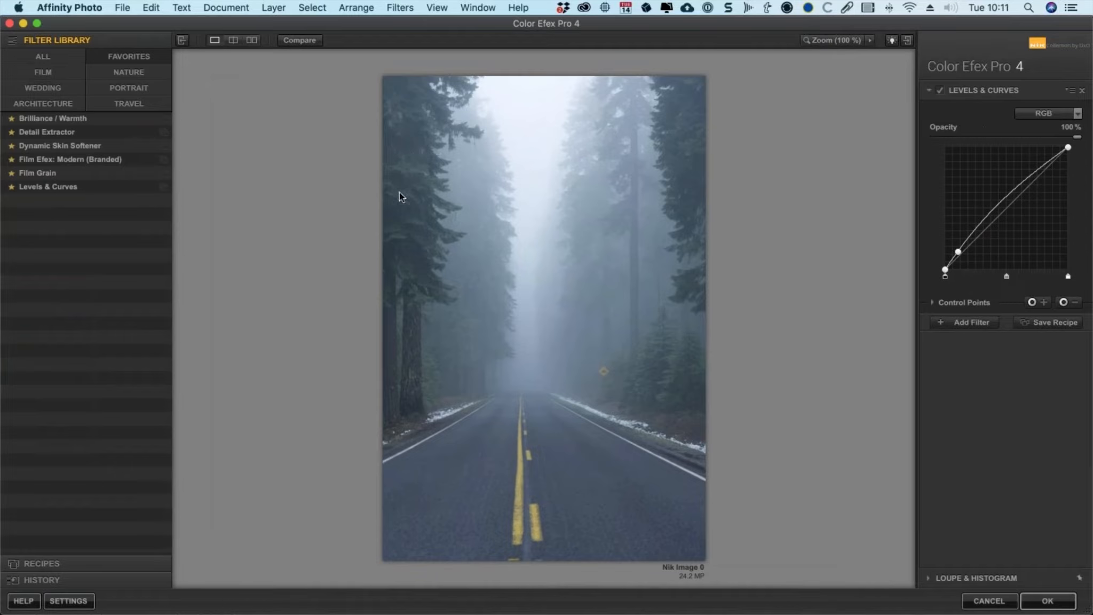
# Step: Browse the filter library categories and scroll through the full list of filters
pyautogui.click(43, 75)
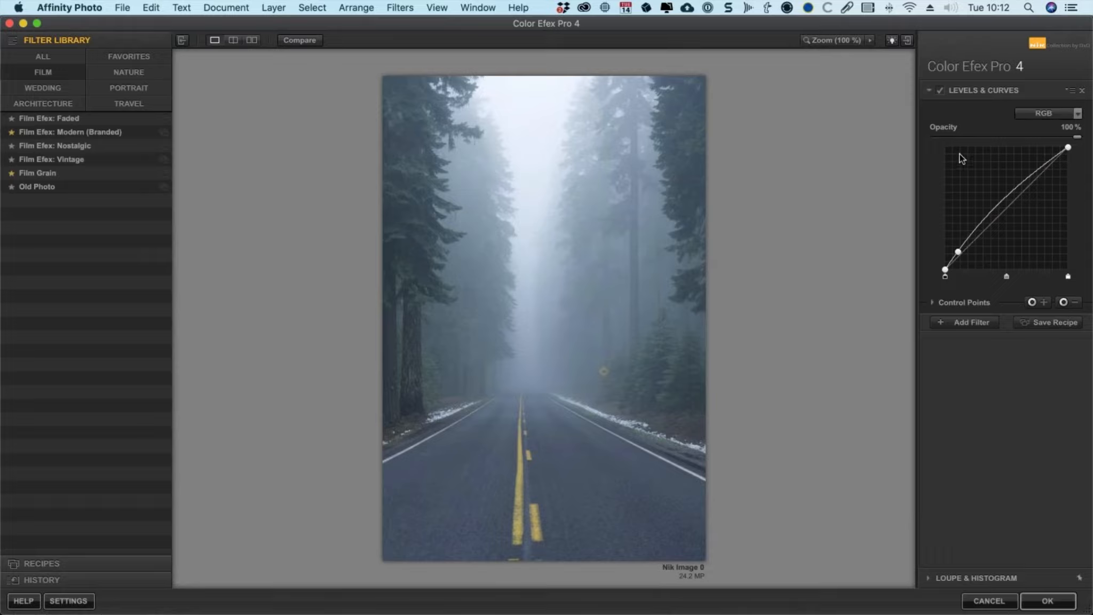
pyautogui.click(59, 57)
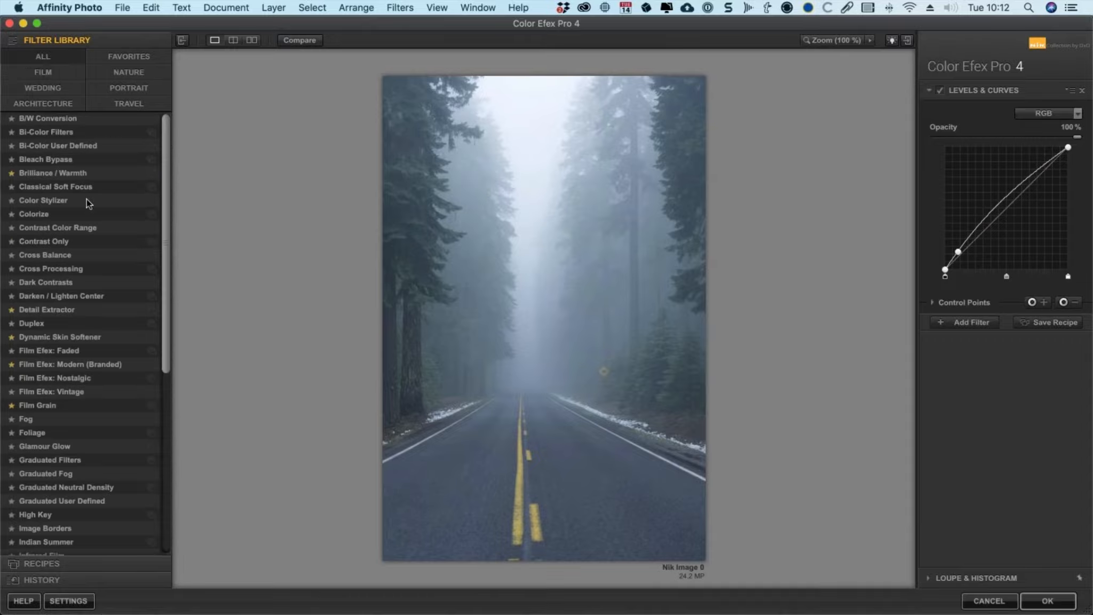
pyautogui.moveTo(164, 222); pyautogui.dragTo(48, 70)
pyautogui.click(46, 71)
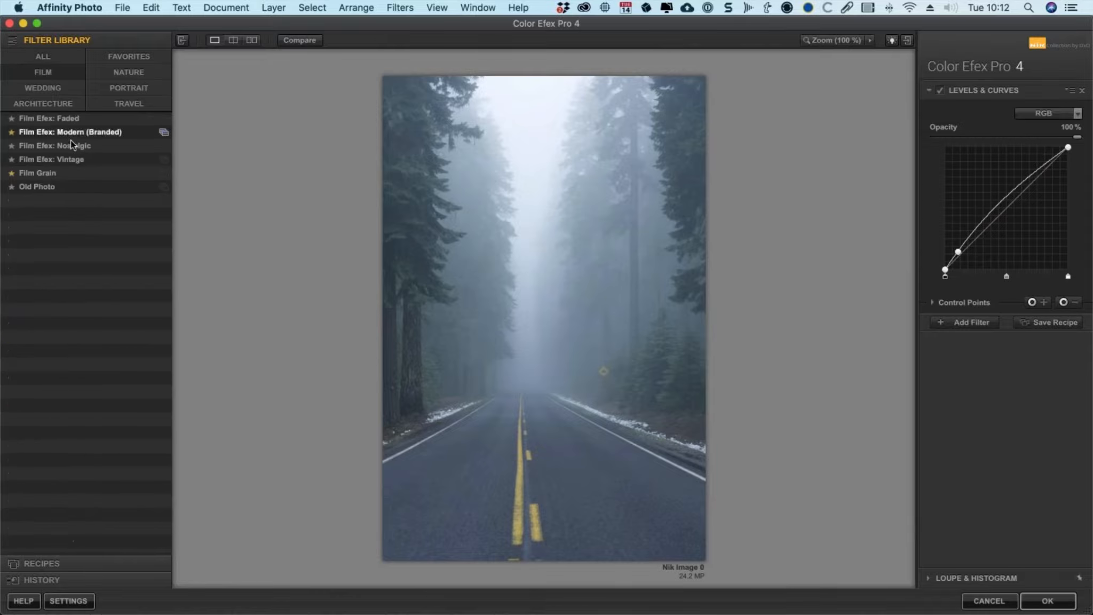
pyautogui.click(62, 91)
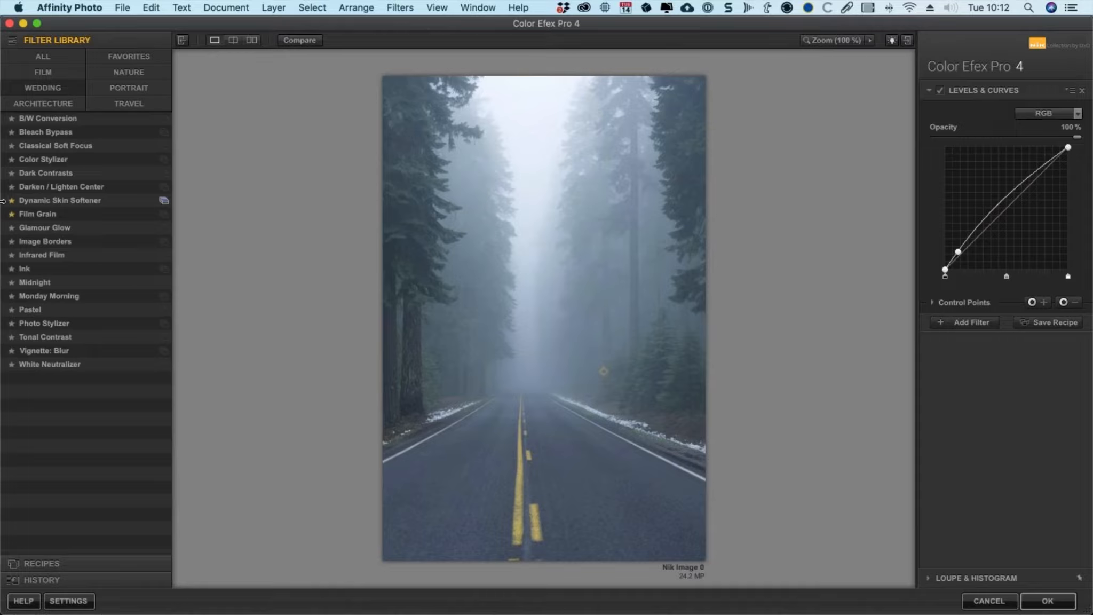
pyautogui.click(45, 103)
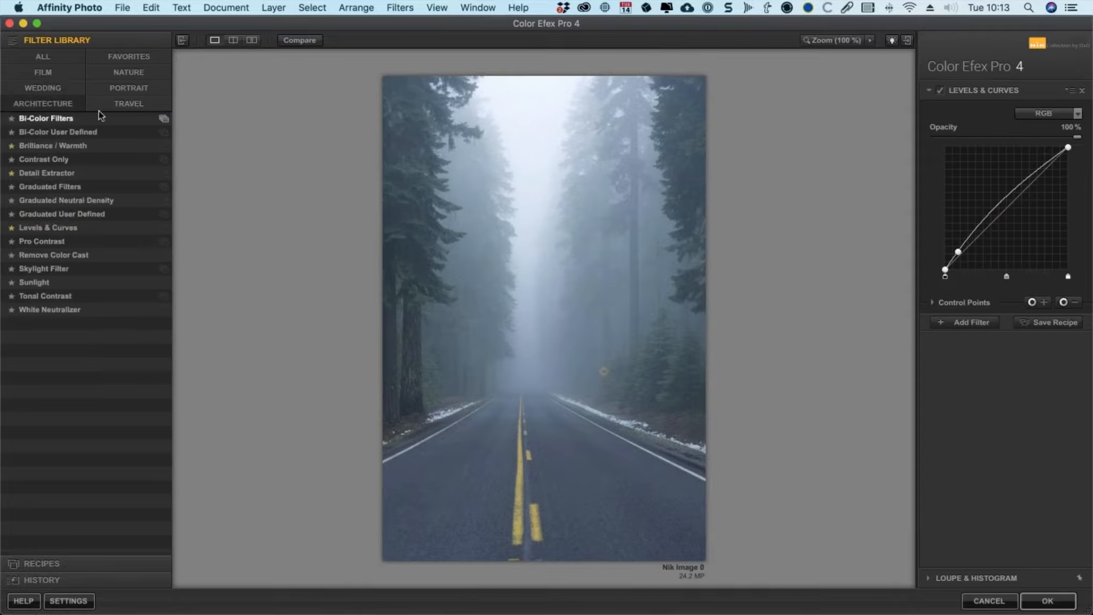
pyautogui.click(147, 72)
pyautogui.click(139, 88)
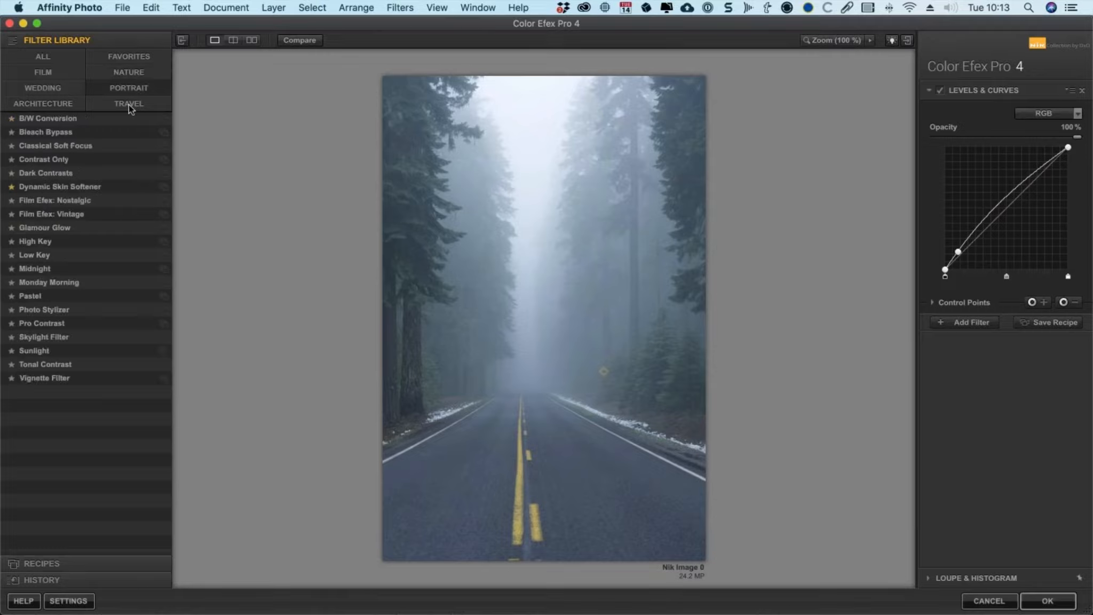
pyautogui.click(129, 104)
pyautogui.click(131, 54)
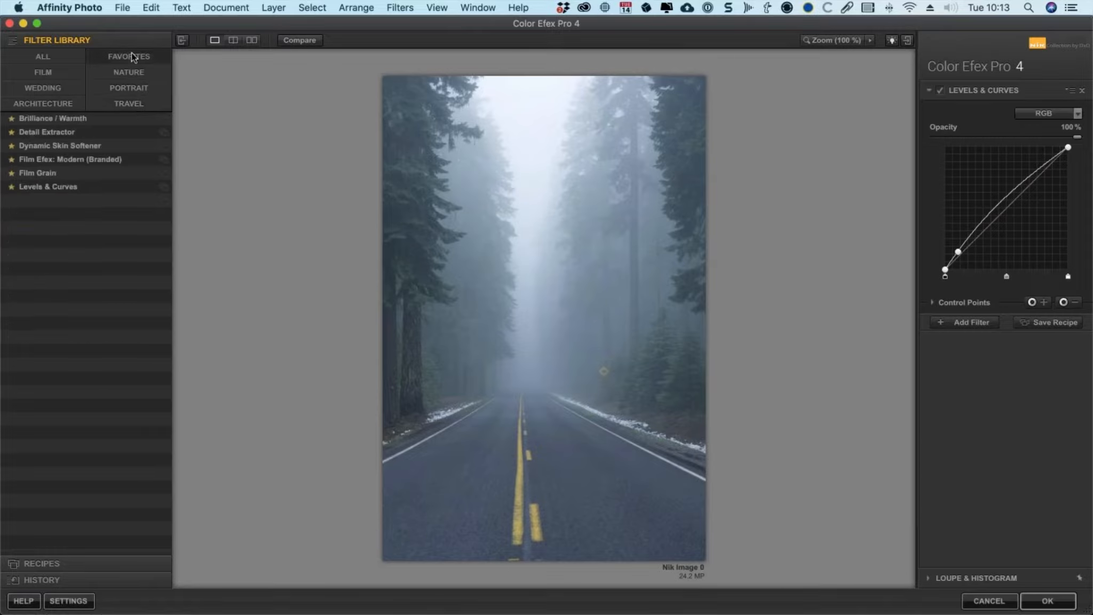
pyautogui.click(70, 69)
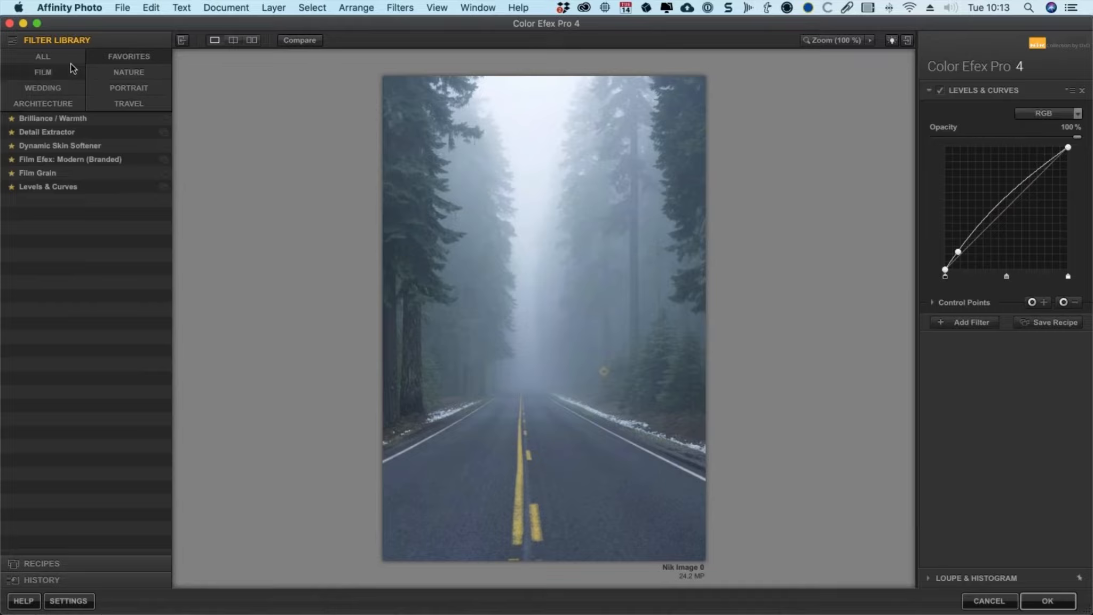
pyautogui.click(47, 56)
pyautogui.scroll(-10, 127, 249)
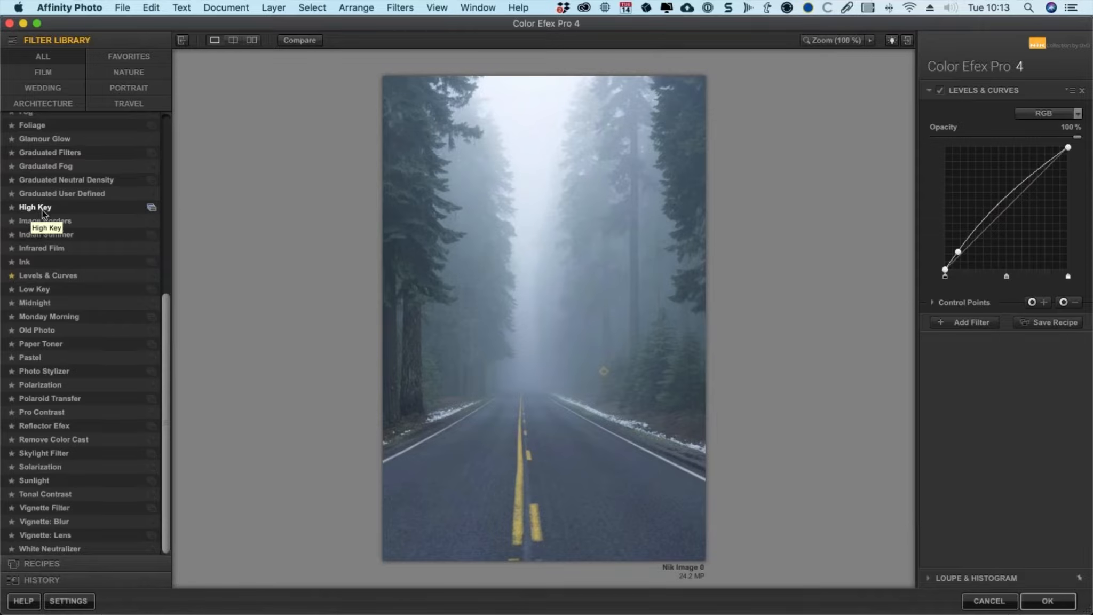
# Step: Toggle High Key's favorite star on and off while checking the Favorites filter category
pyautogui.click(12, 207)
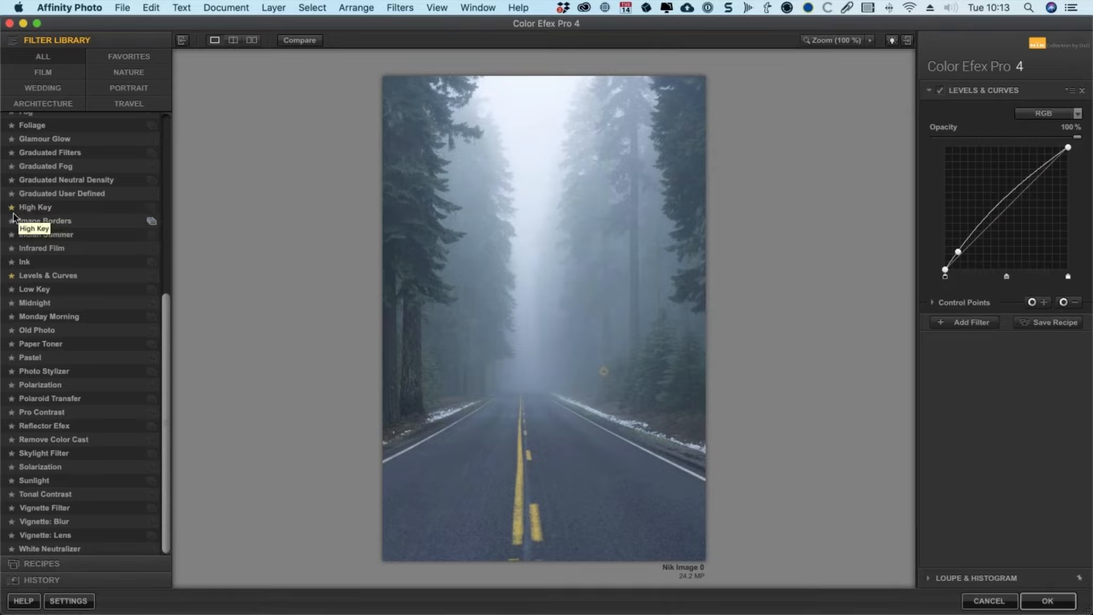
pyautogui.click(131, 55)
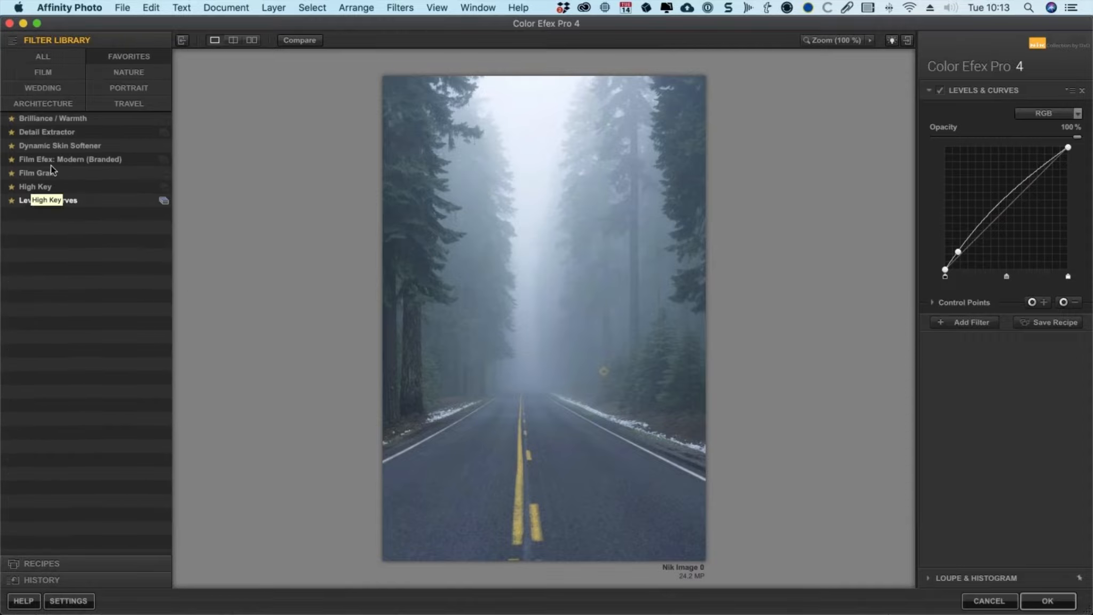
pyautogui.click(11, 187)
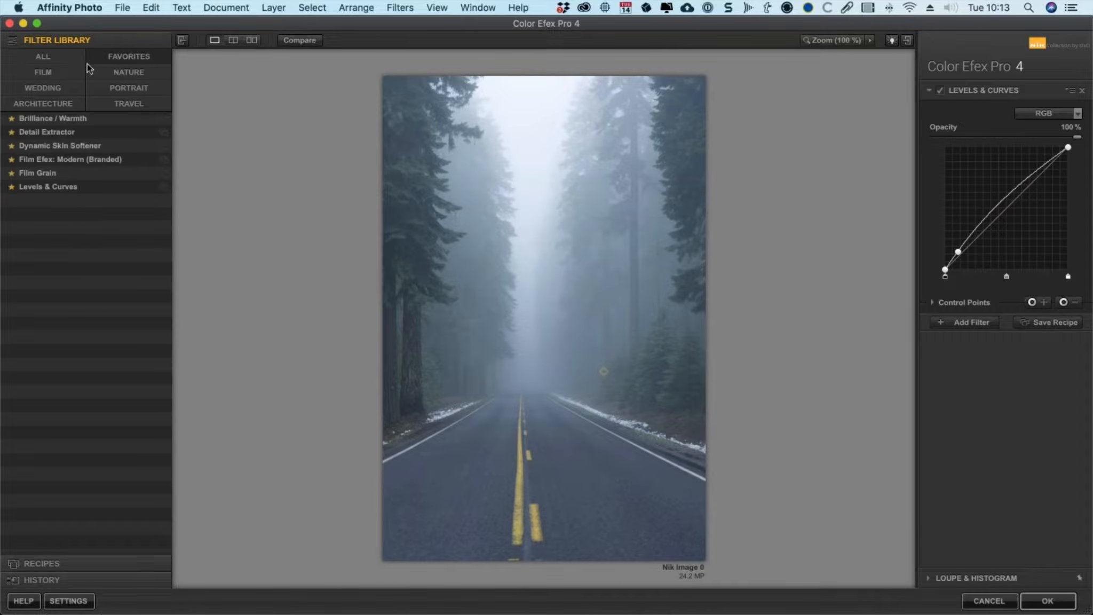
# Step: Apply the Bleach Bypass filter from the full filter list and add a second filter slot
pyautogui.click(48, 55)
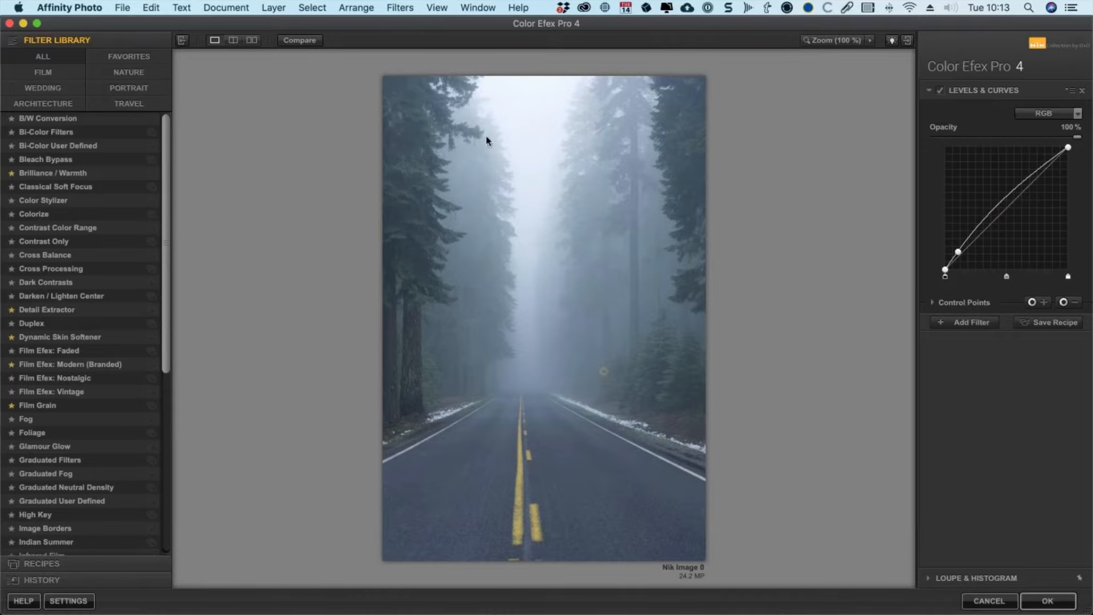
pyautogui.click(69, 160)
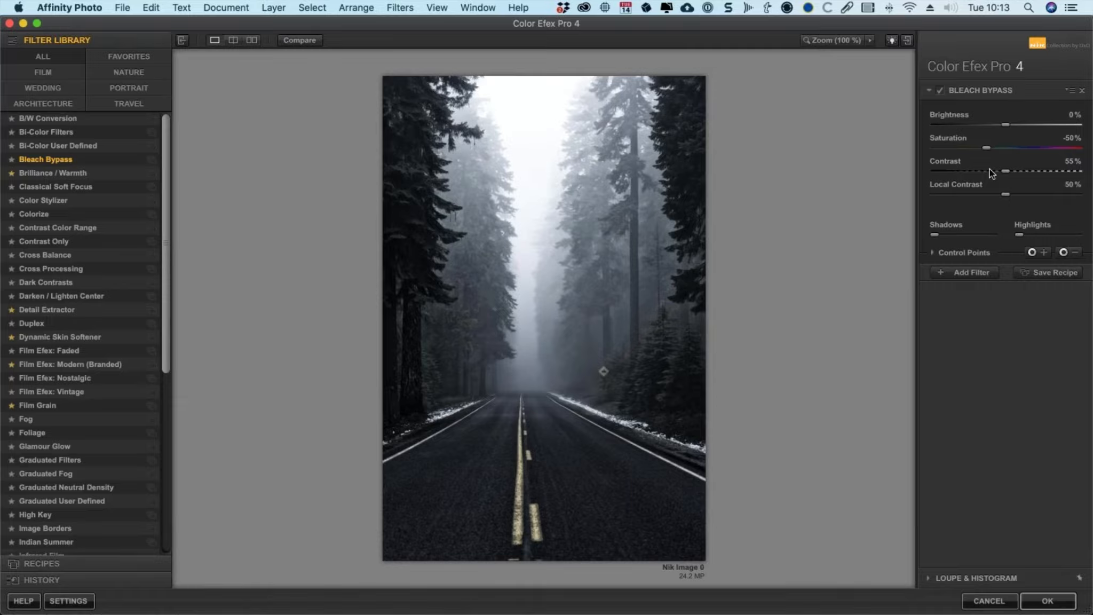
pyautogui.click(968, 273)
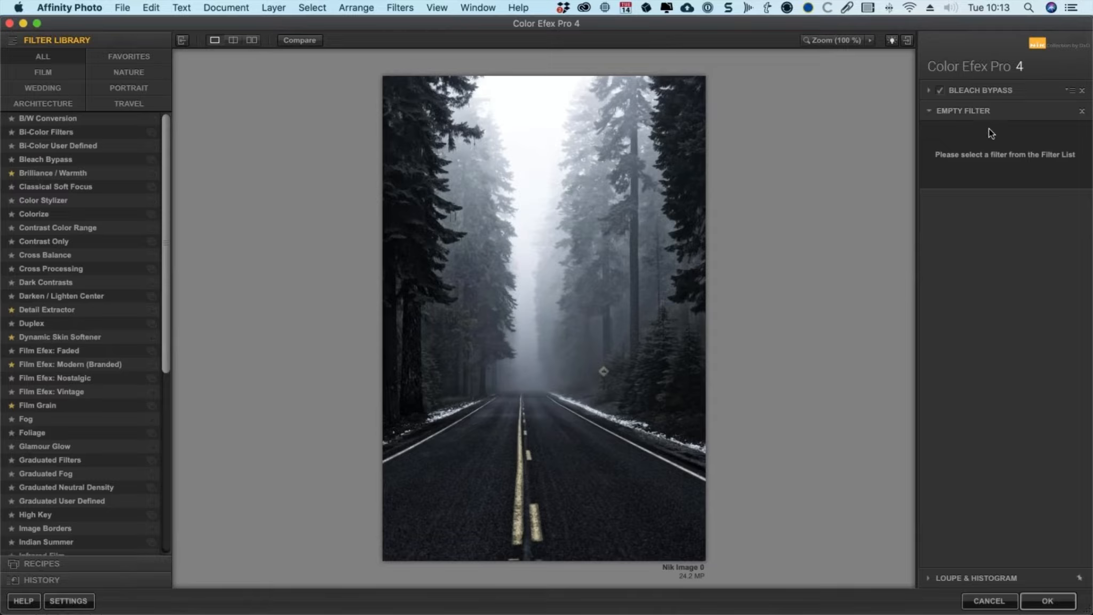
# Step: Add Darken / Lighten Center to the empty slot and move it above Bleach Bypass in the stack
pyautogui.click(74, 299)
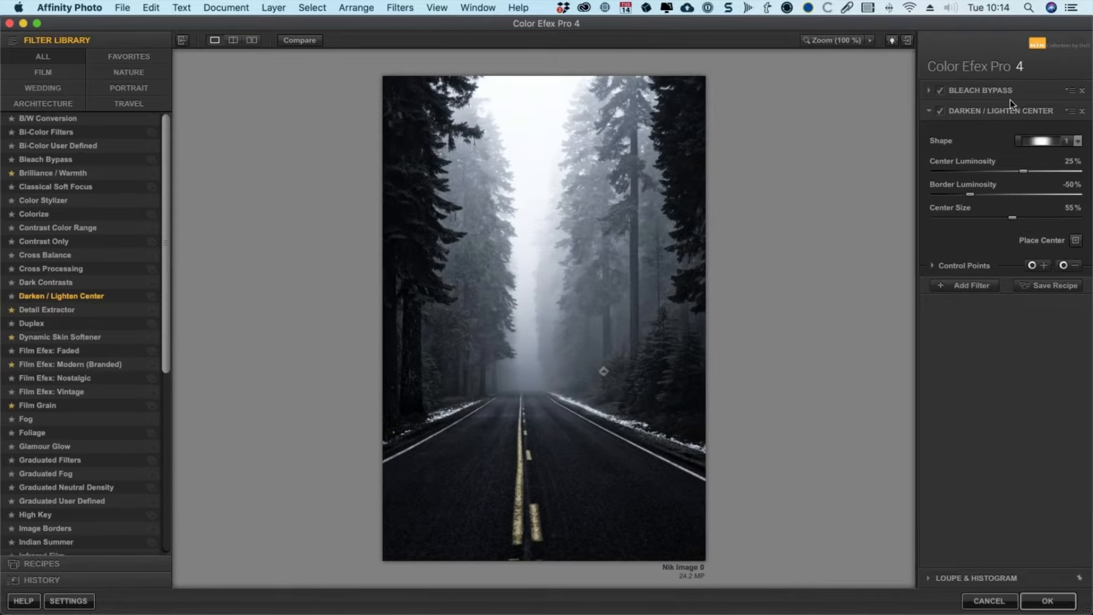
pyautogui.moveTo(1009, 111); pyautogui.dragTo(1009, 82)
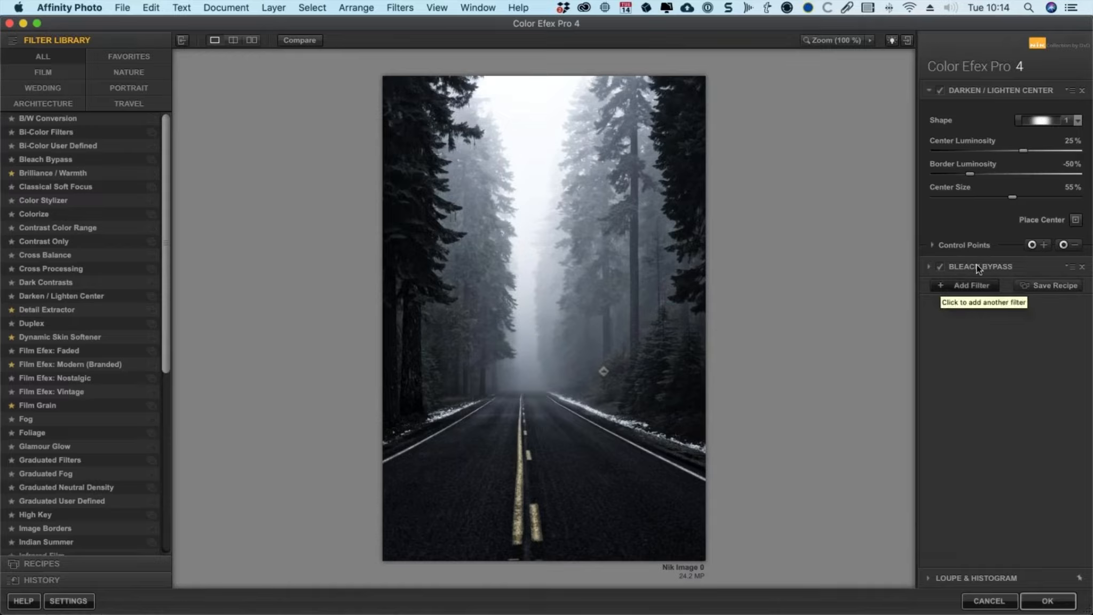
# Step: Remove both the Bleach Bypass and Darken / Lighten Center filters from the stack
pyautogui.click(1082, 266)
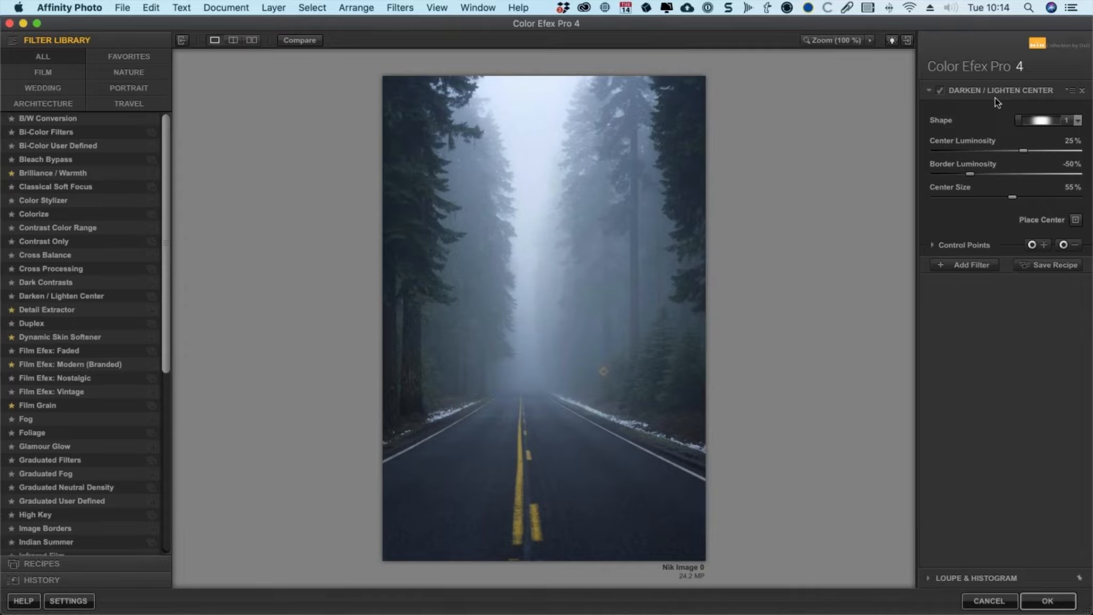
pyautogui.click(1081, 90)
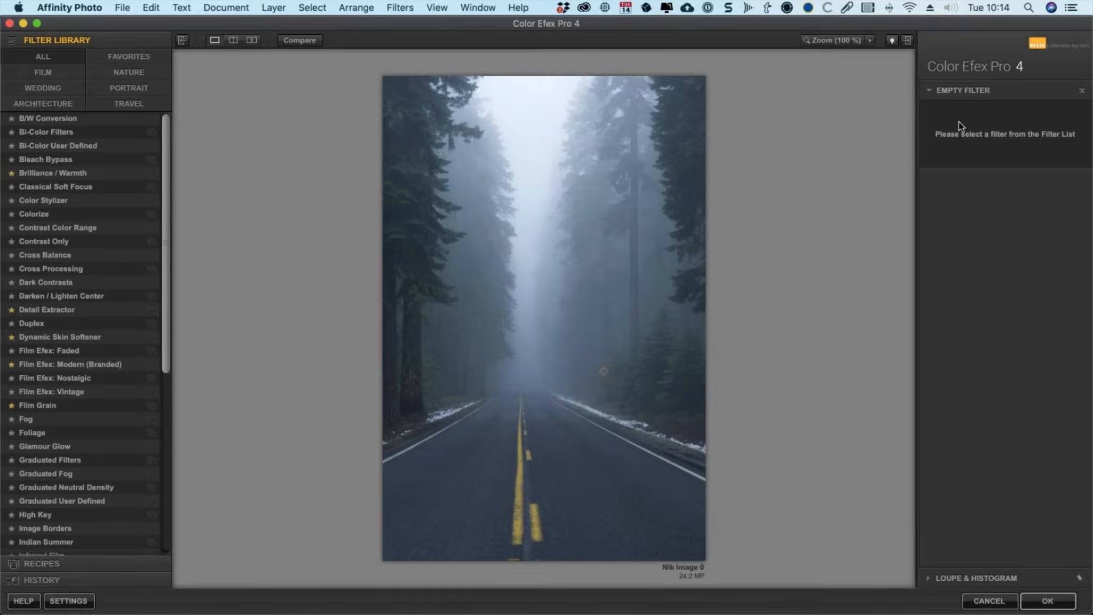
# Step: Apply Film Efex: Modern (Branded) from the Film category using the [New] Fuji Instax film and confirm
pyautogui.click(36, 74)
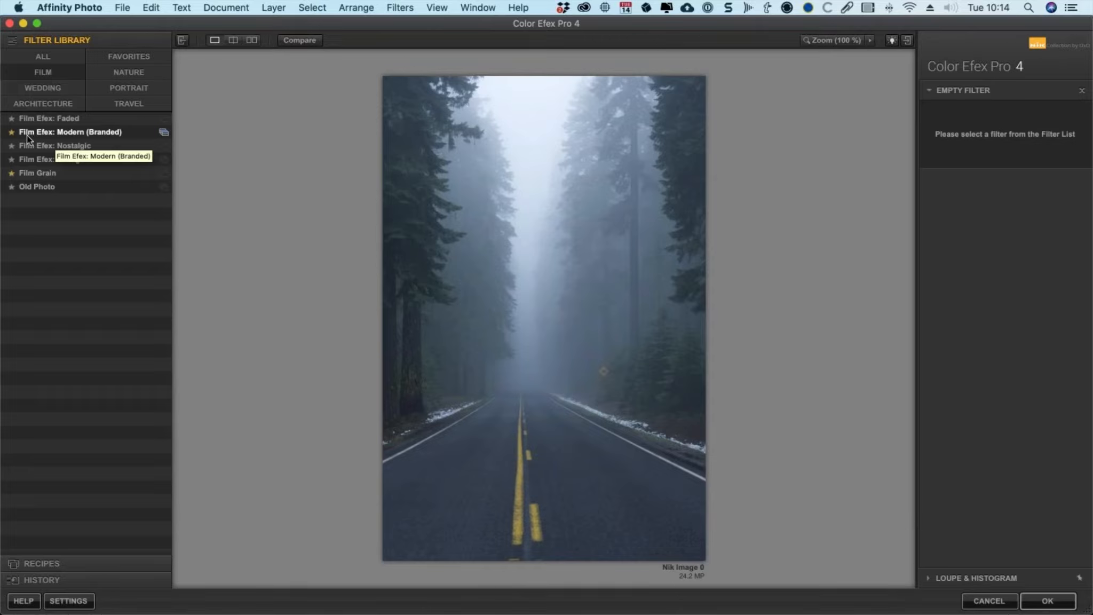
pyautogui.click(95, 137)
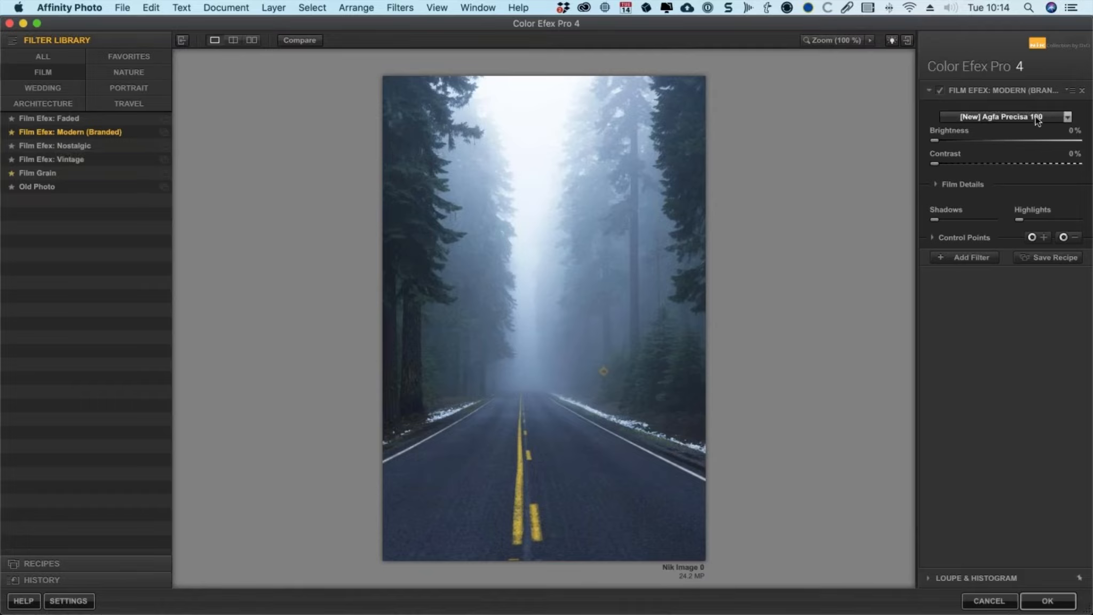
pyautogui.click(1050, 118)
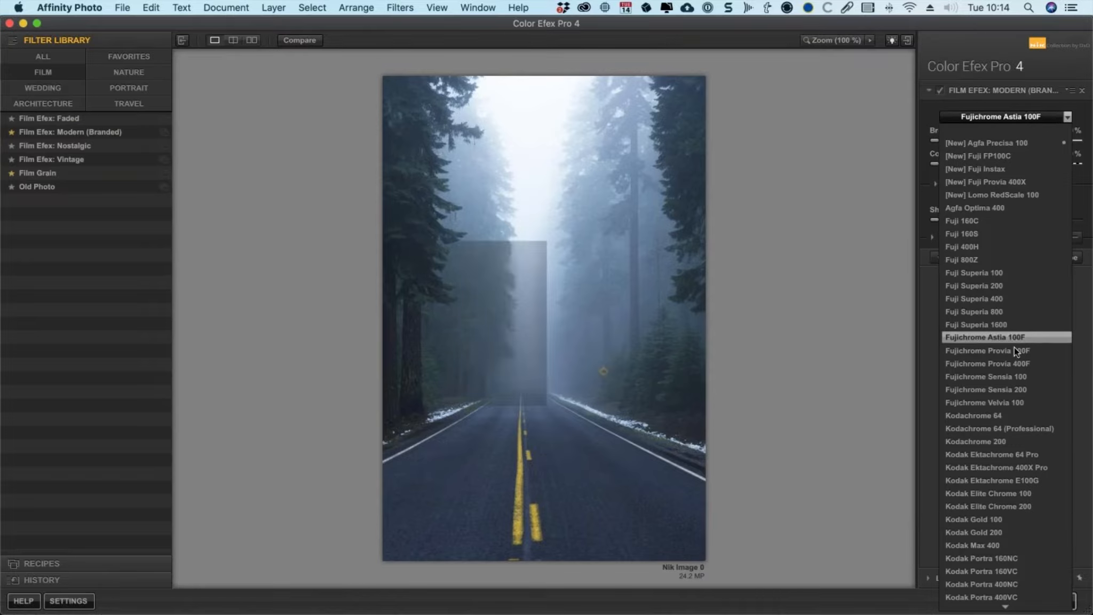
pyautogui.scroll(-3, 1014, 367)
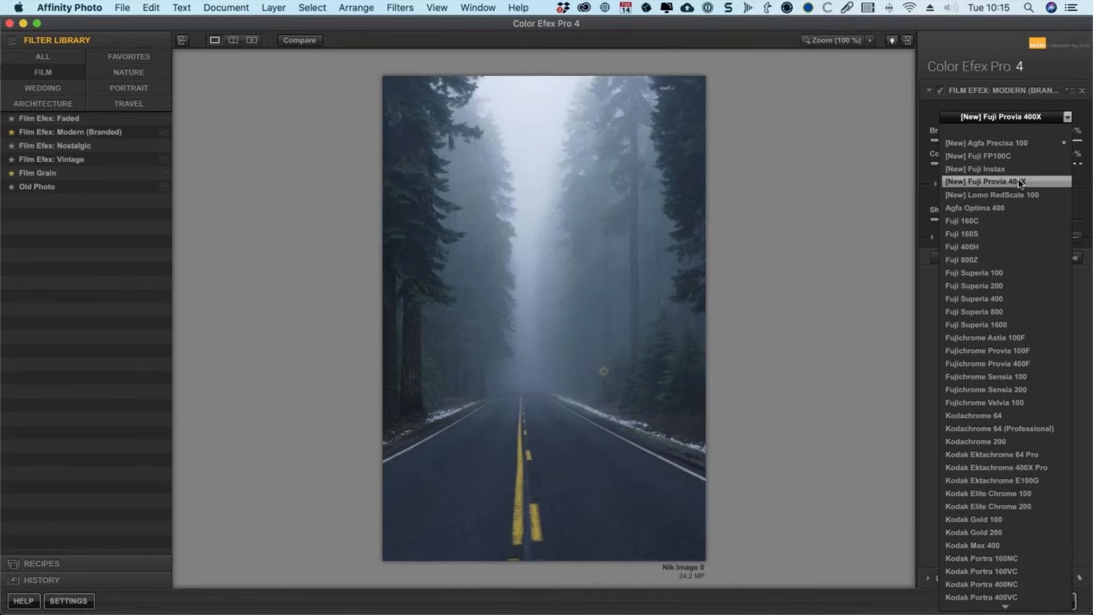
pyautogui.click(1021, 169)
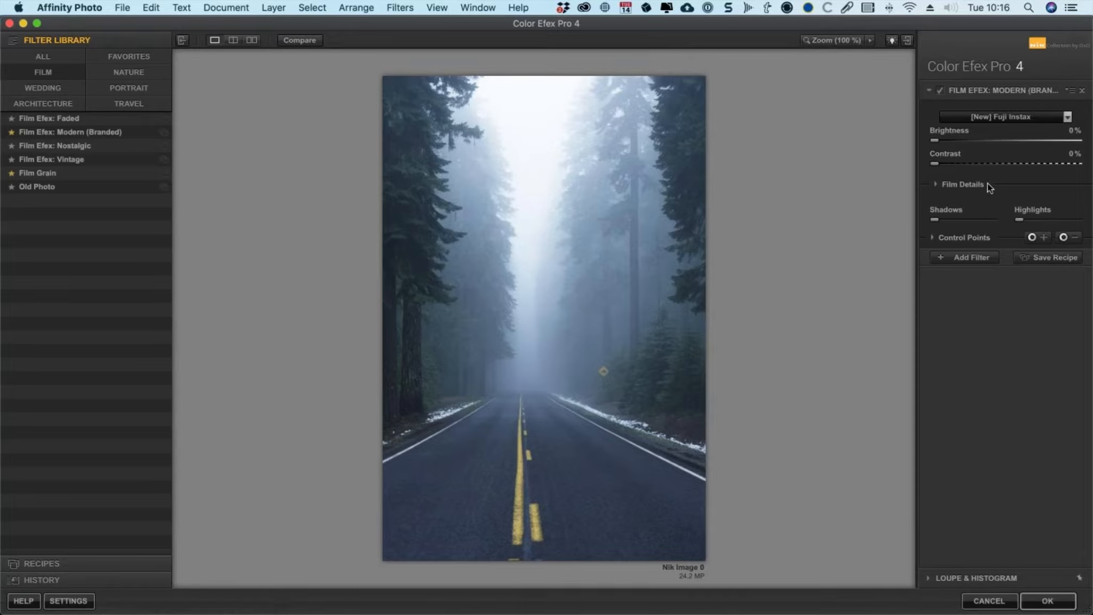
pyautogui.click(1047, 600)
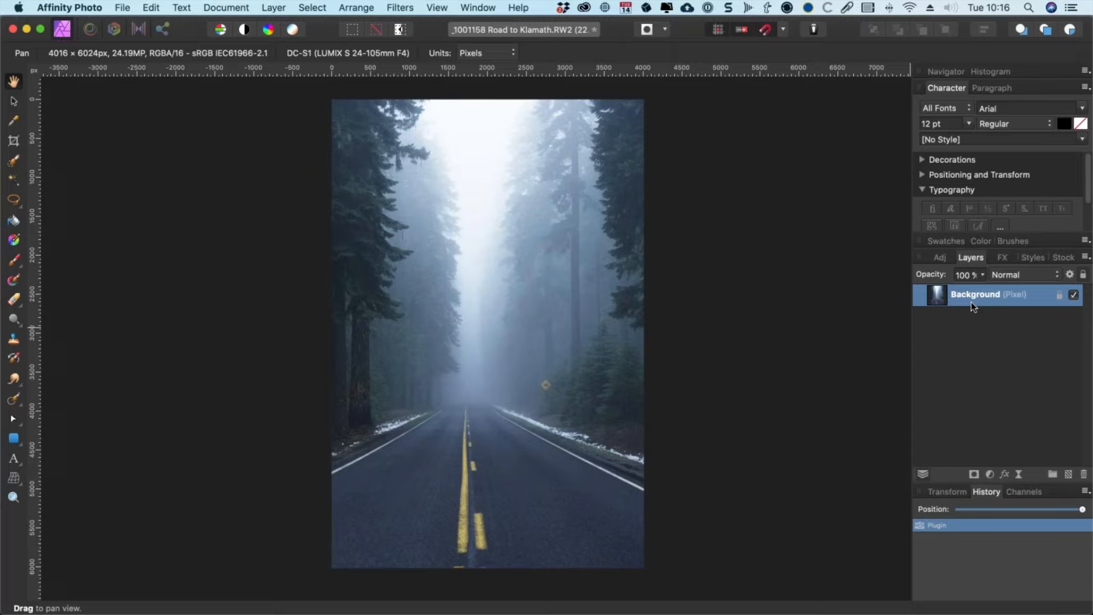
# Step: Open the RAW file _1001208 Alenka.RW2
pyautogui.press('super+o')
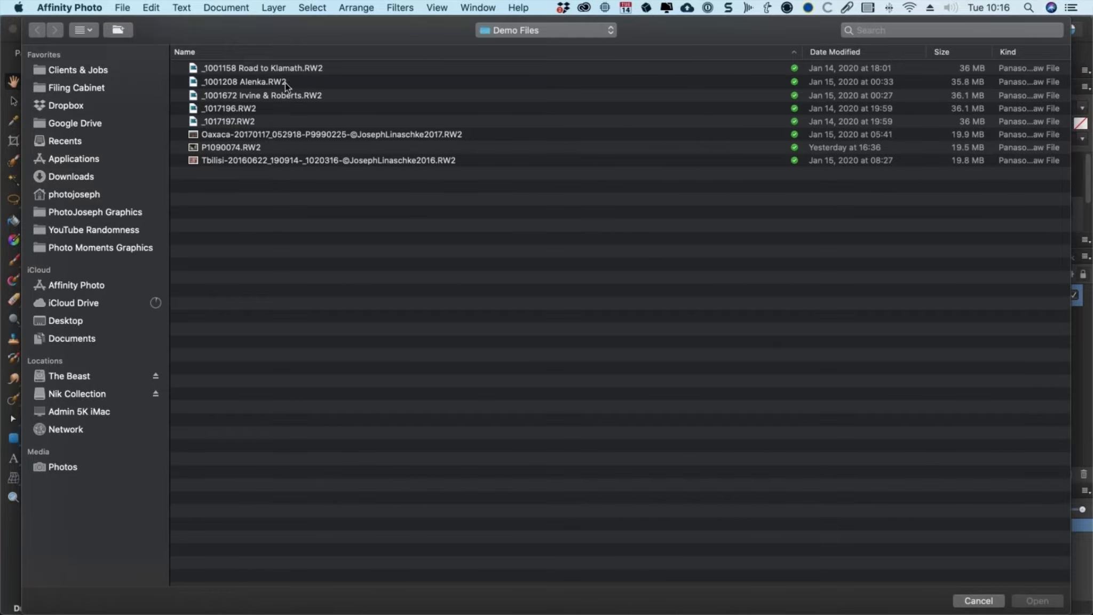
pyautogui.click(285, 82)
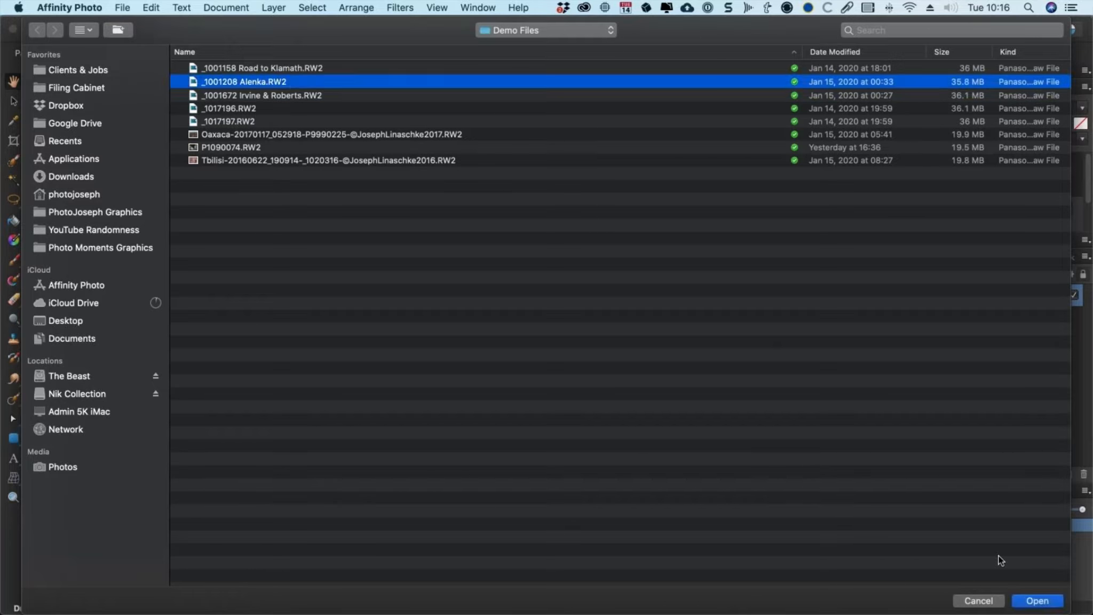
pyautogui.click(1033, 601)
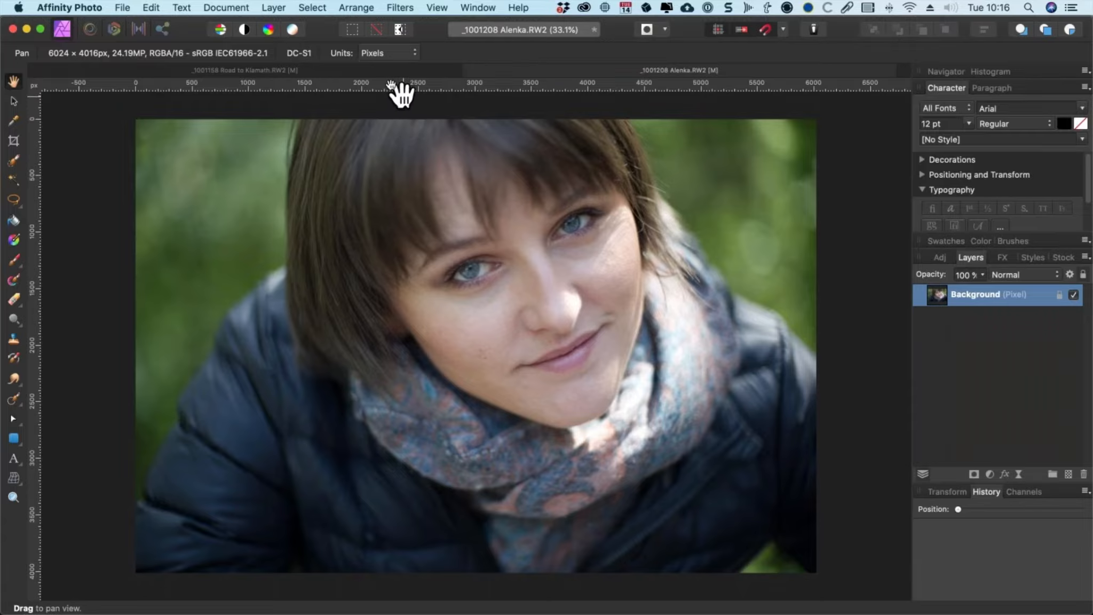
# Step: Switch to the road photo and undo the Color Efex plugin filter
pyautogui.click(379, 72)
pyautogui.press('super+z')
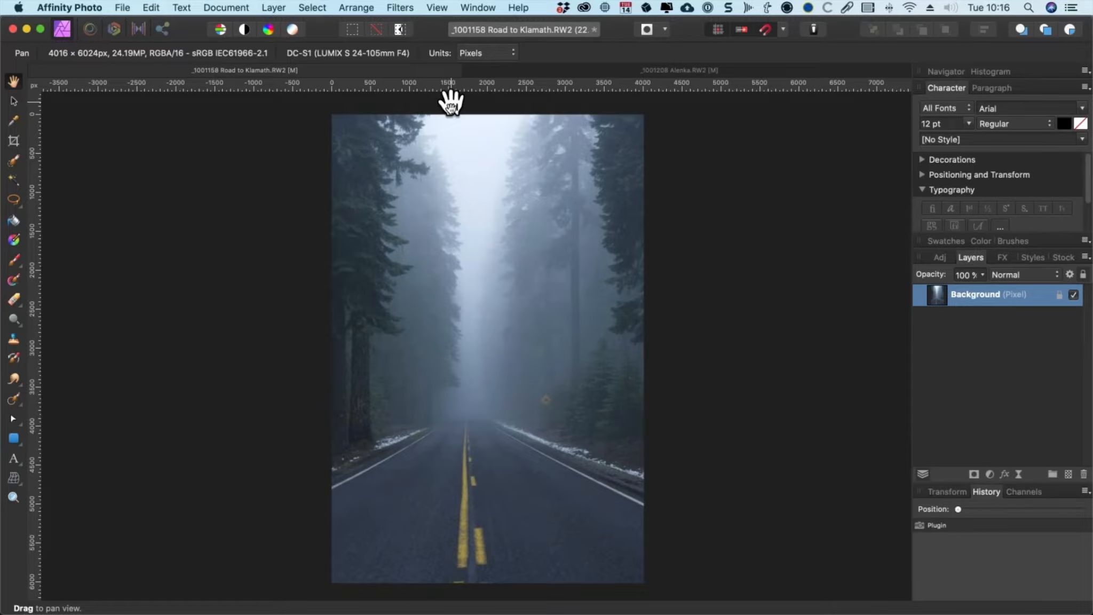
# Step: Open Color Efex Pro 4 on the portrait photo and show a split before/after preview
pyautogui.click(531, 71)
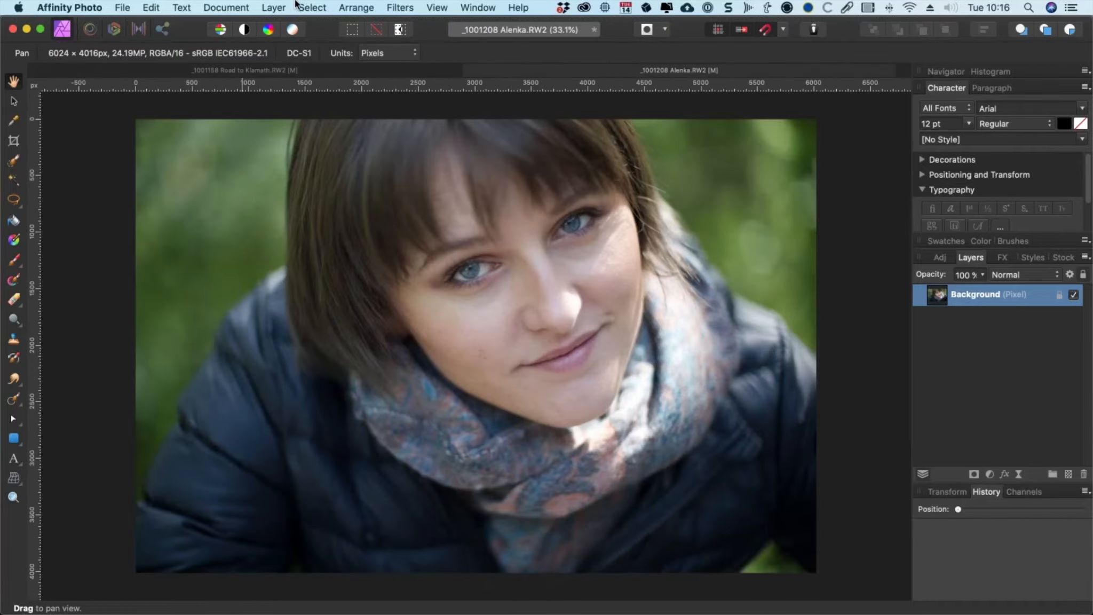
pyautogui.click(312, 8)
pyautogui.moveTo(439, 178)
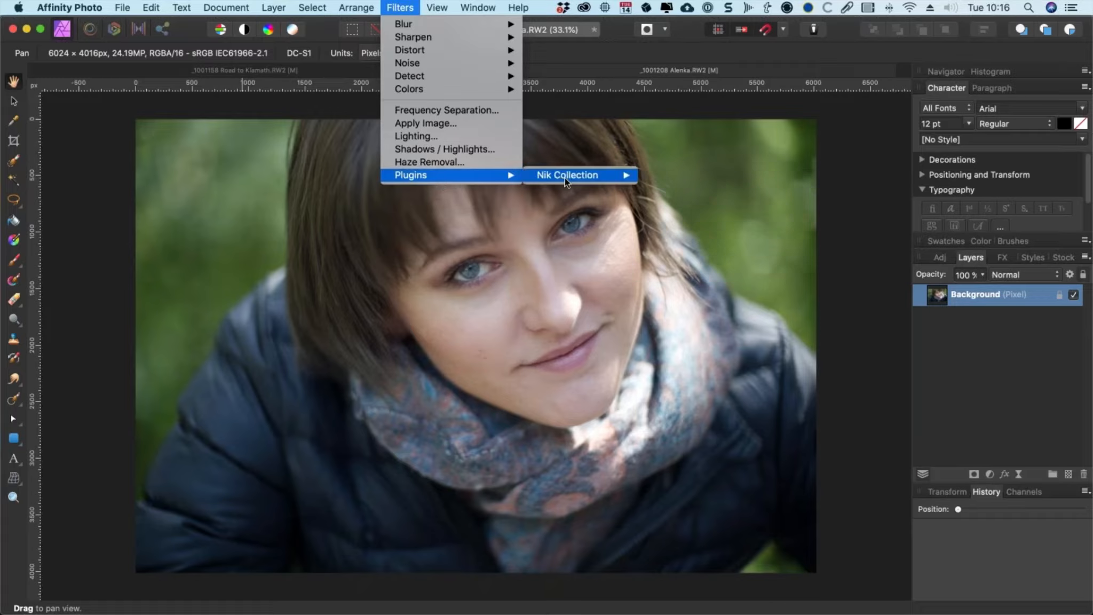
pyautogui.moveTo(561, 178)
pyautogui.click(819, 188)
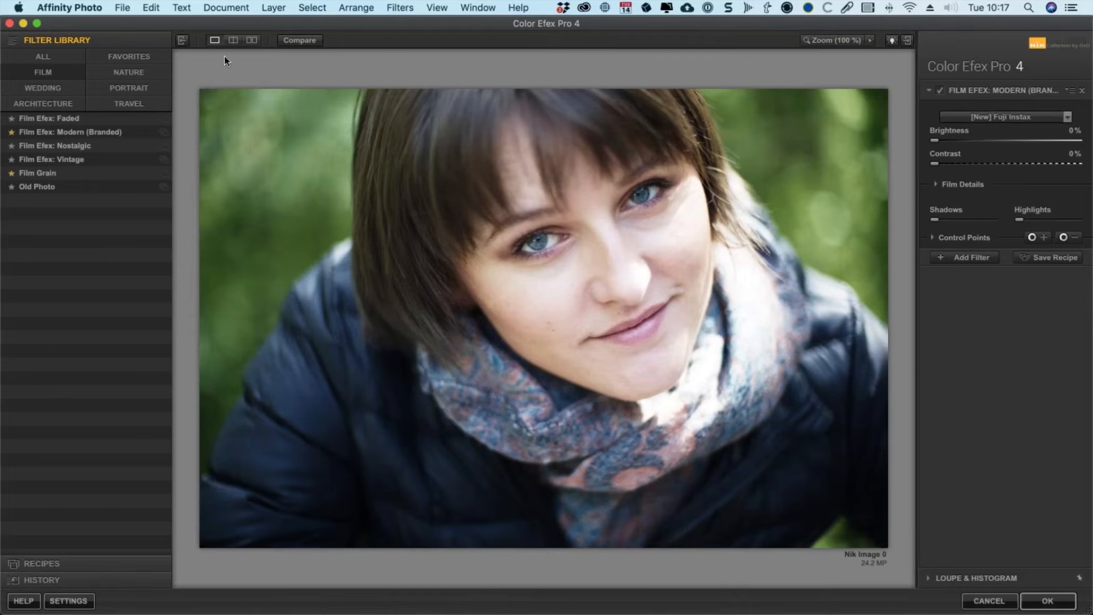
pyautogui.click(233, 40)
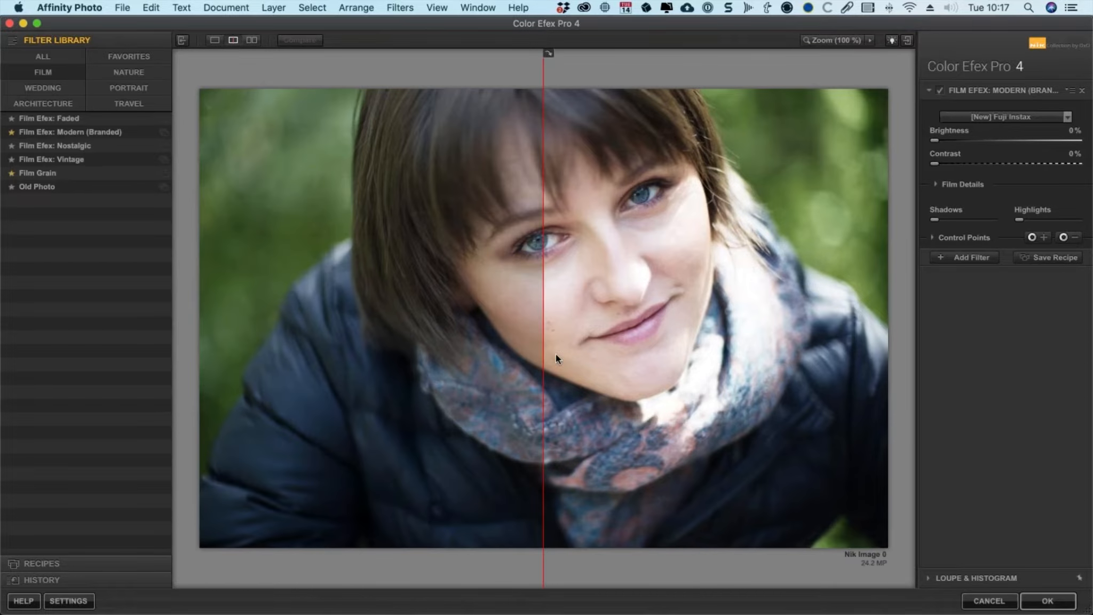
pyautogui.moveTo(542, 342); pyautogui.dragTo(604, 394)
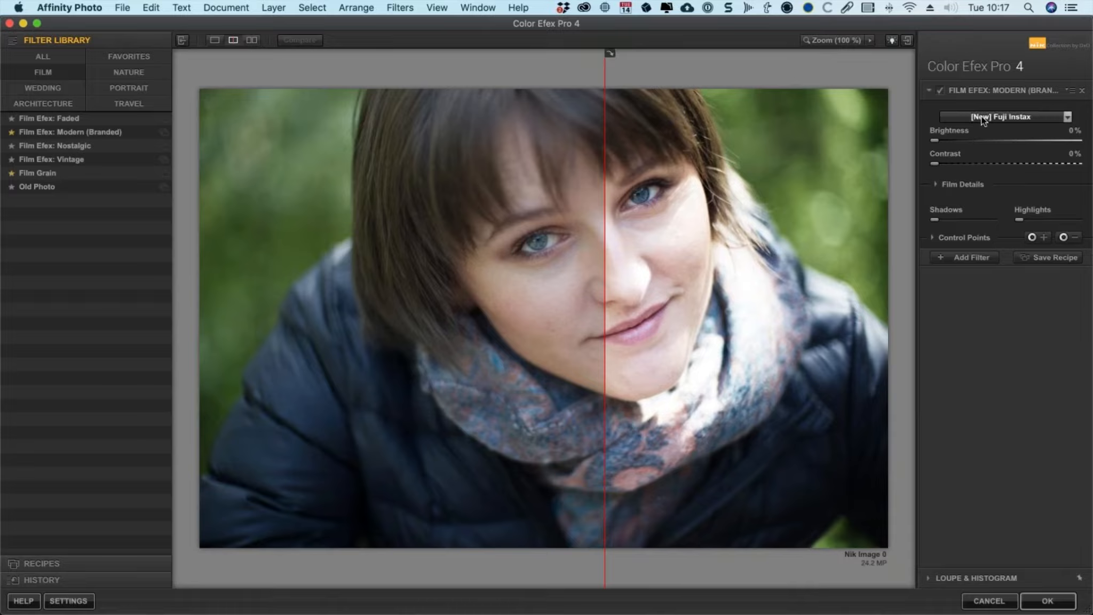
# Step: Set the Film Efex film type to [New] Agfa Precisa 100 after trying [New] Fuji Provia 400X
pyautogui.click(1004, 117)
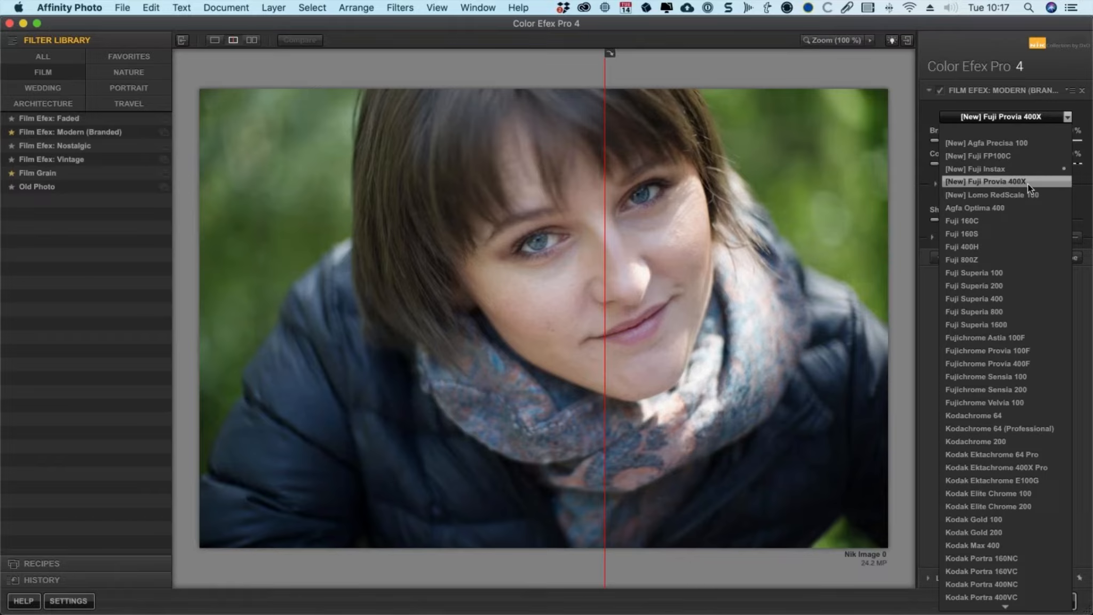
pyautogui.click(1027, 184)
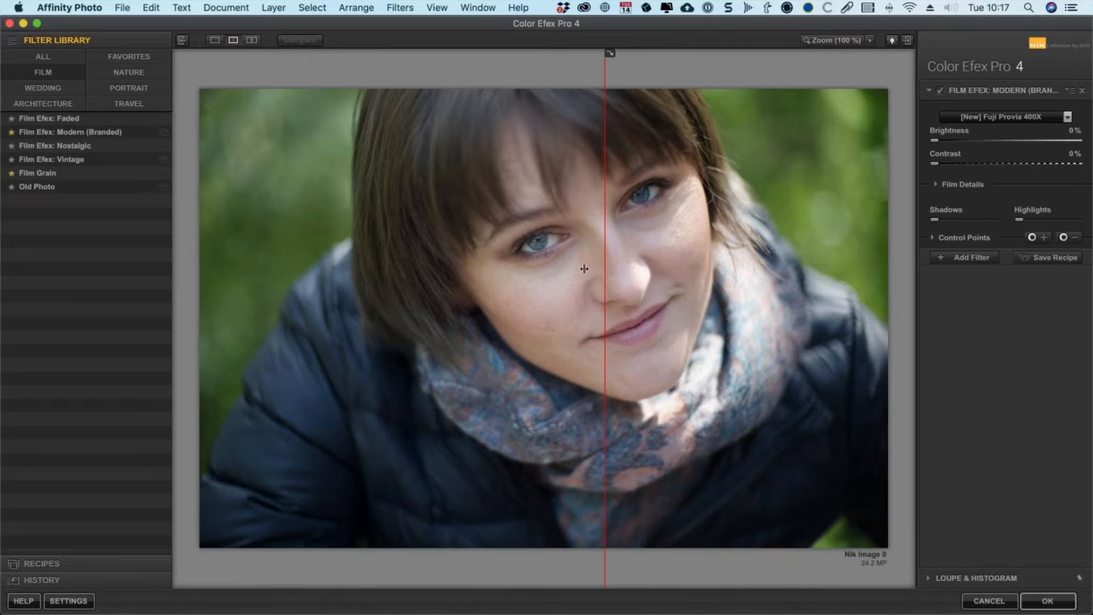
pyautogui.moveTo(584, 269); pyautogui.dragTo(594, 275)
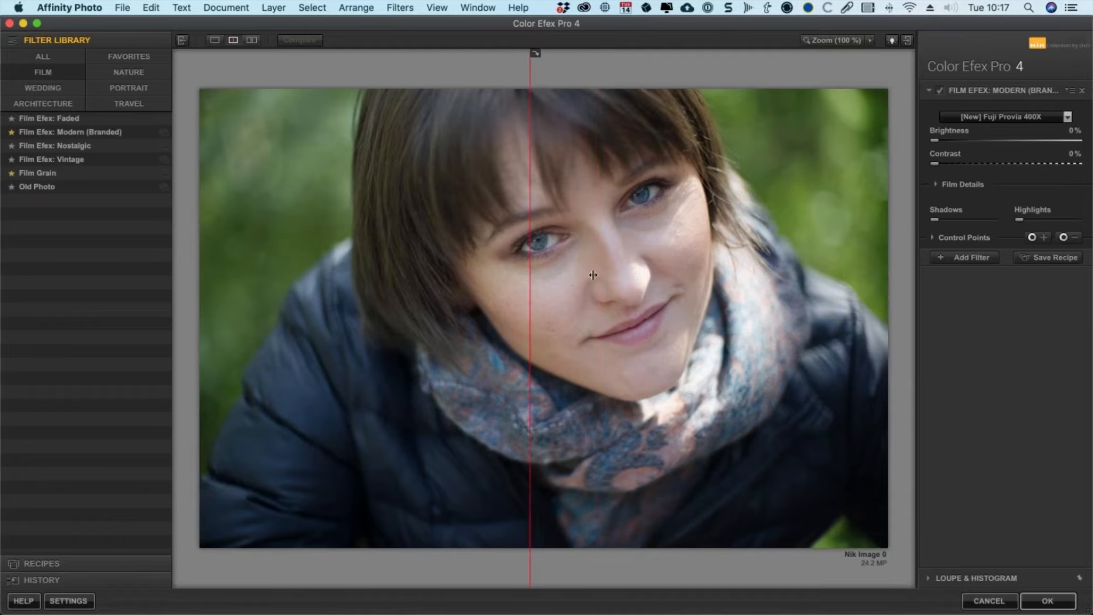
pyautogui.click(1031, 112)
pyautogui.click(1031, 130)
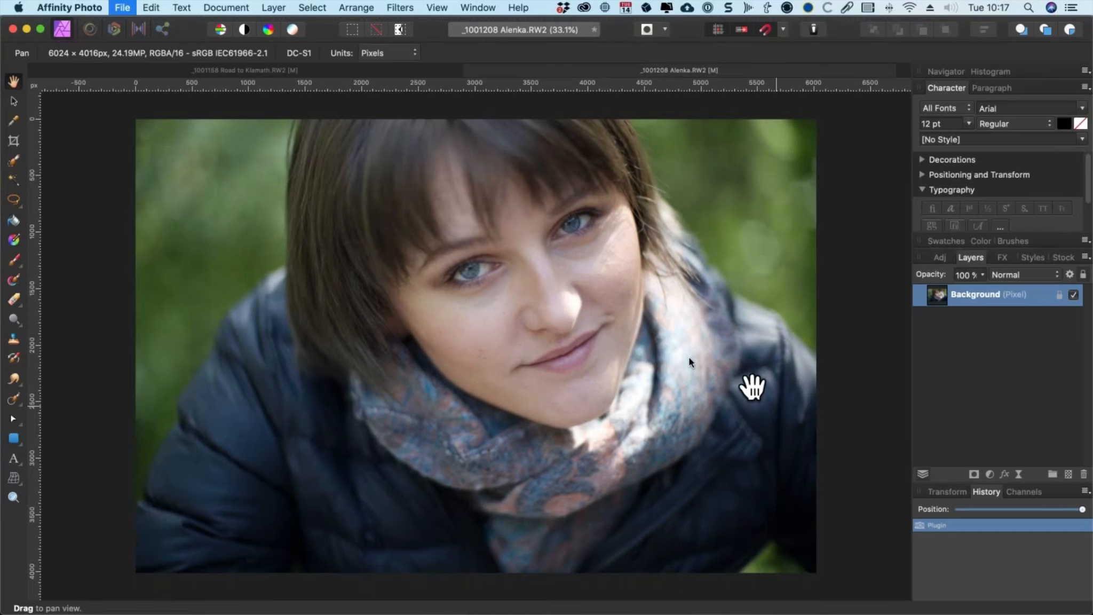
# Step: Open the RAW file _1001672 Irvine & Roberts.RW2
pyautogui.press('super+o')
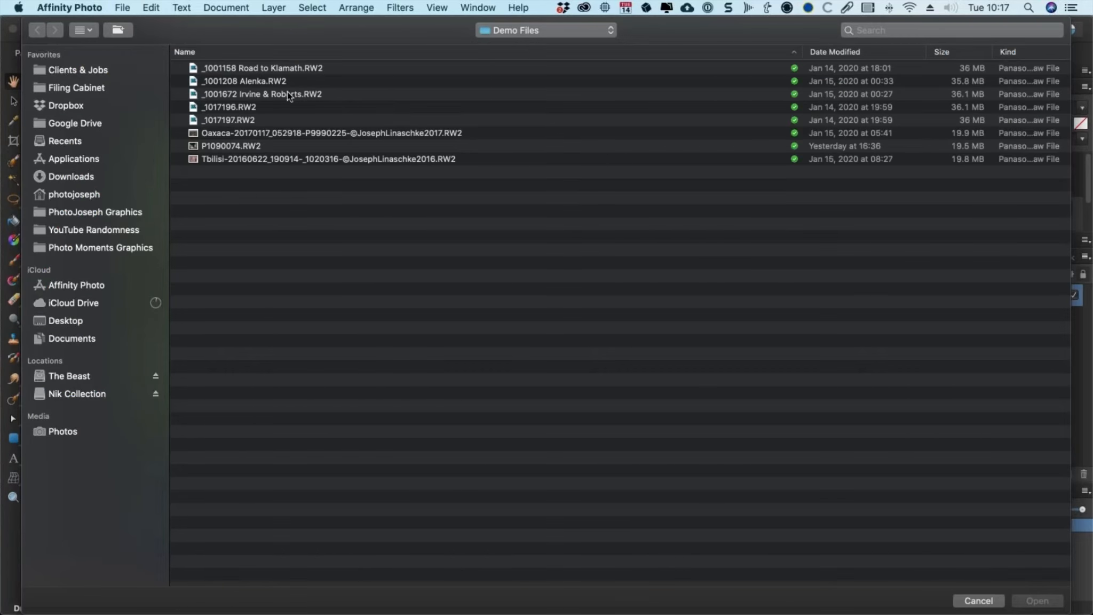
pyautogui.click(281, 97)
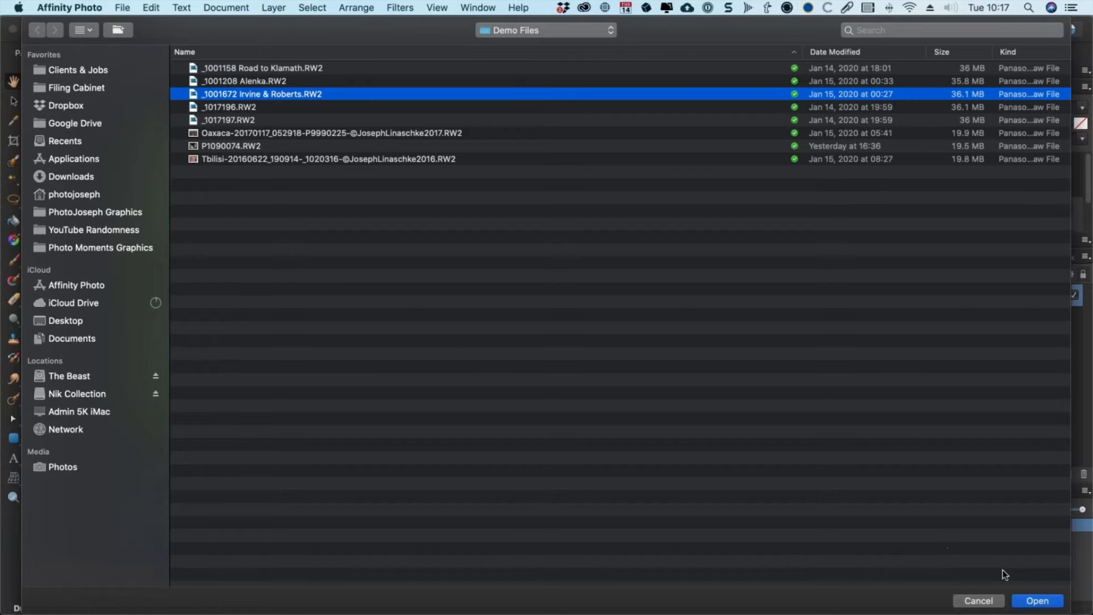
pyautogui.click(1037, 600)
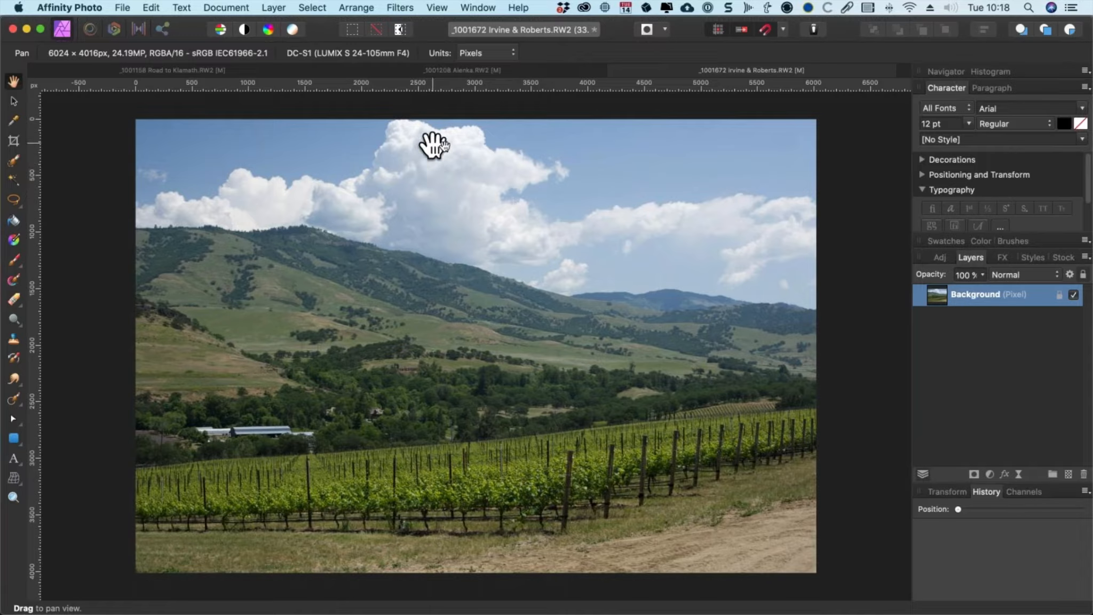
# Step: Open Color Efex Pro 4 on the vineyard photo from the Nik Collection plugins
pyautogui.click(406, 6)
pyautogui.moveTo(431, 175)
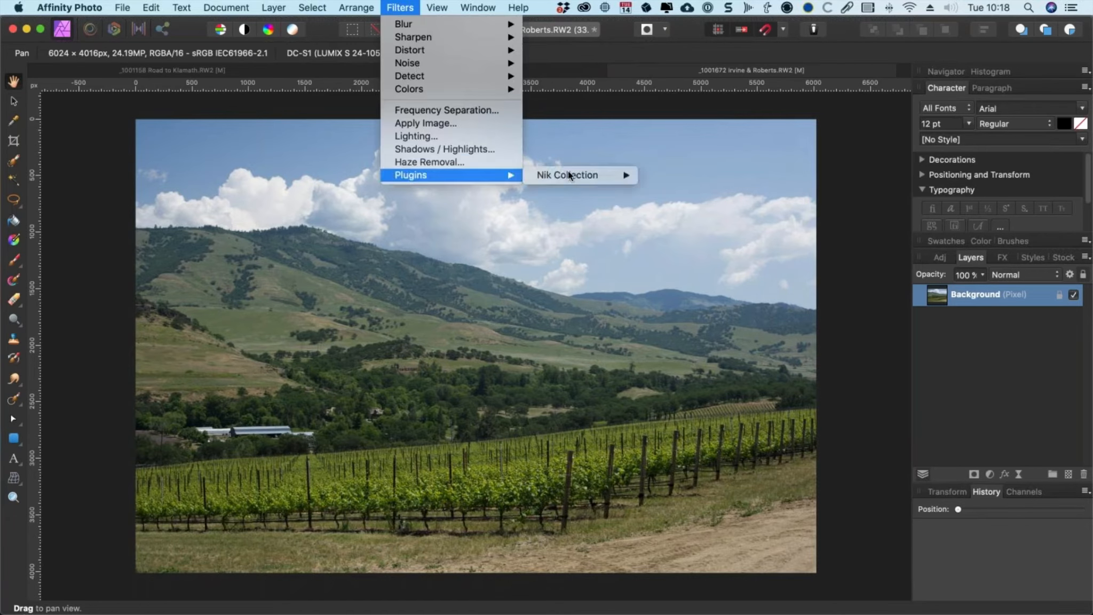
pyautogui.moveTo(586, 175)
pyautogui.click(675, 175)
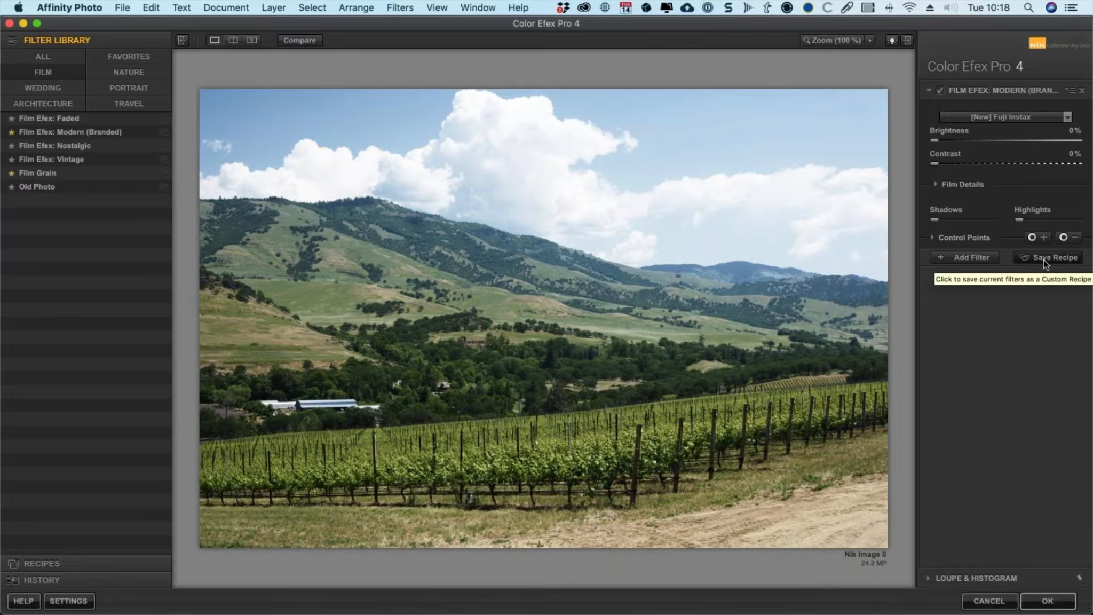
# Step: Expand the Recipes panel and enlarge it to show the recipe thumbnails
pyautogui.click(32, 564)
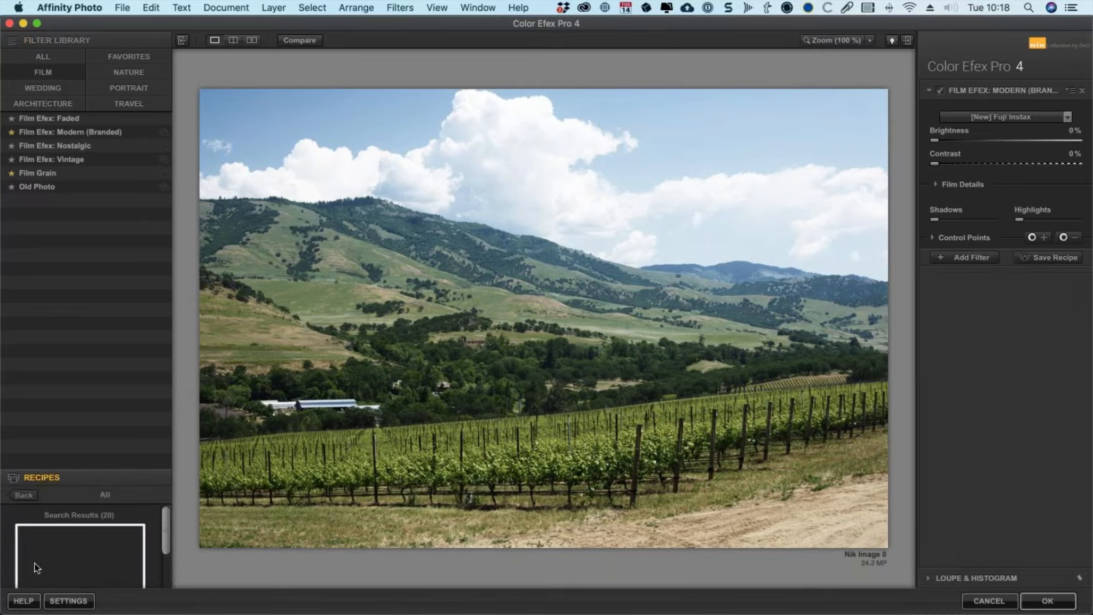
pyautogui.moveTo(163, 158); pyautogui.dragTo(152, 90)
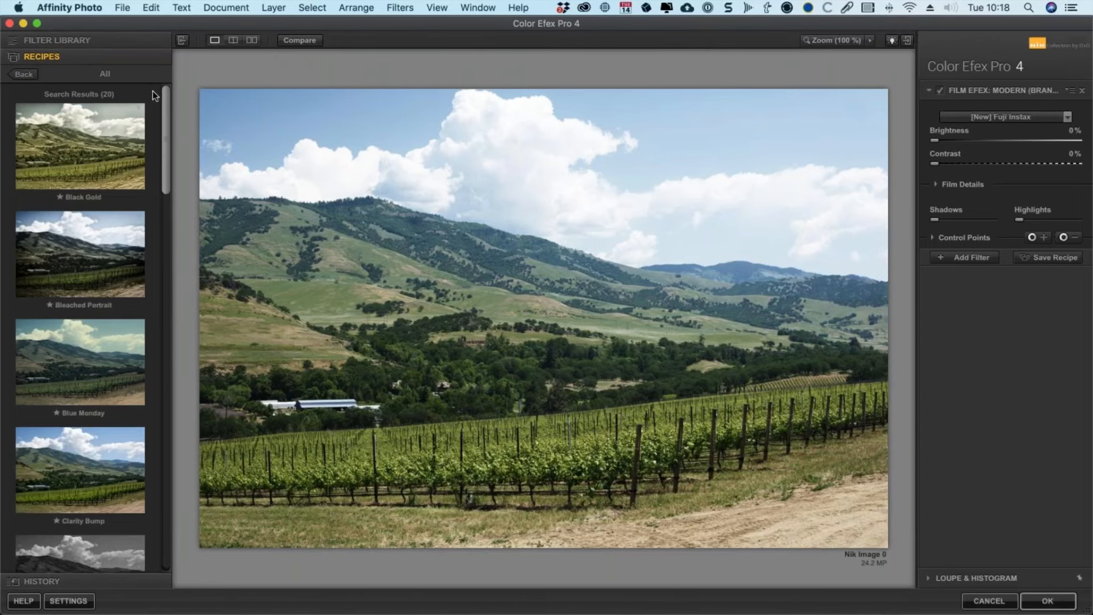
# Step: Return to the filter library and set the film type to [New] Fuji Provia 400X on the vineyard photo
pyautogui.click(84, 44)
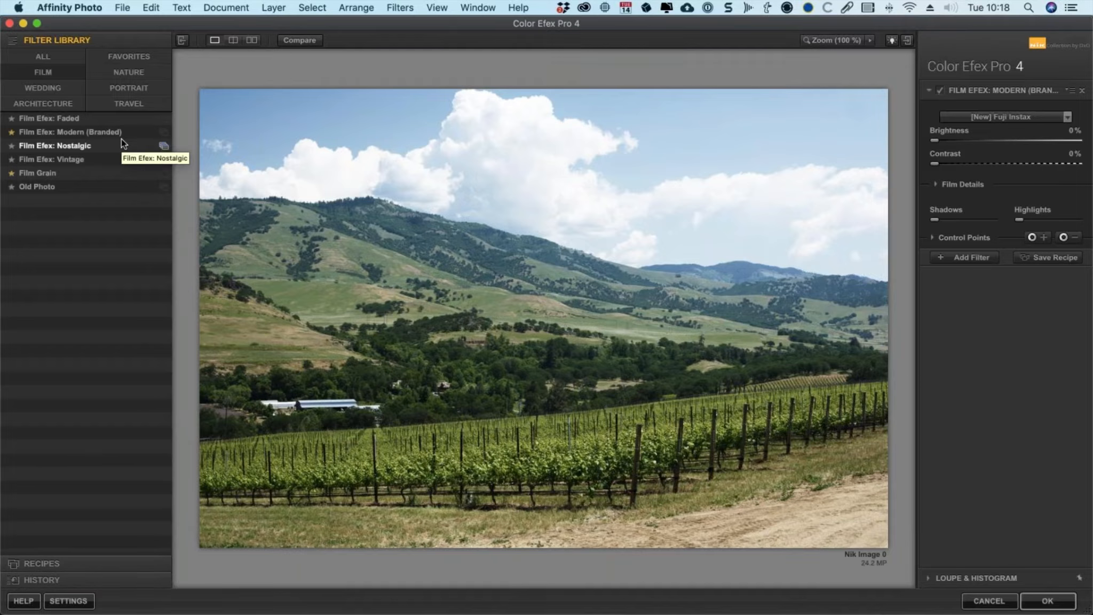
pyautogui.click(1027, 113)
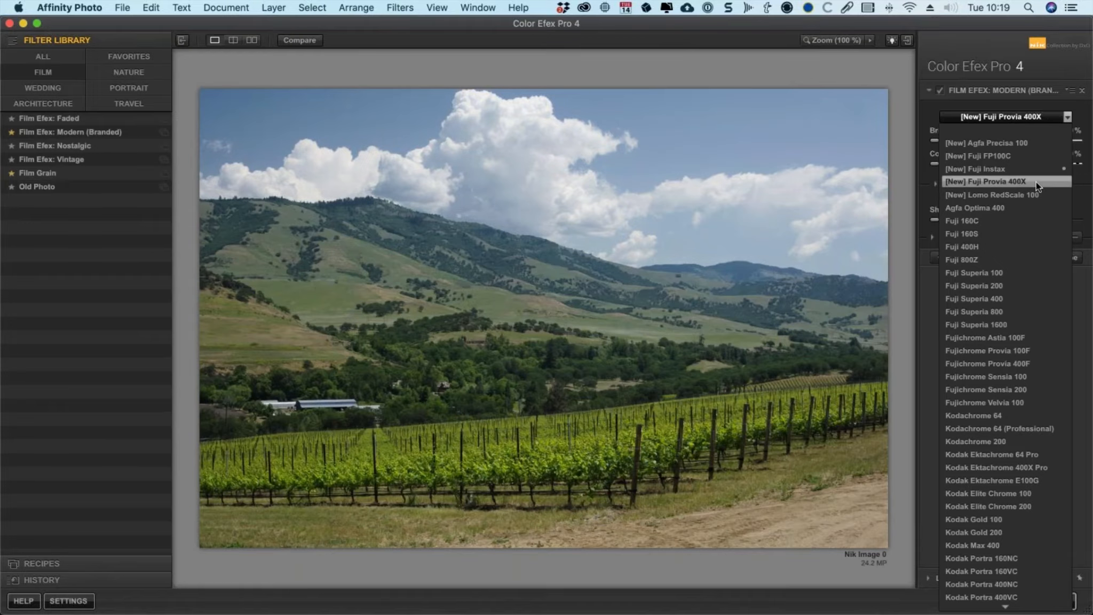
pyautogui.click(1036, 181)
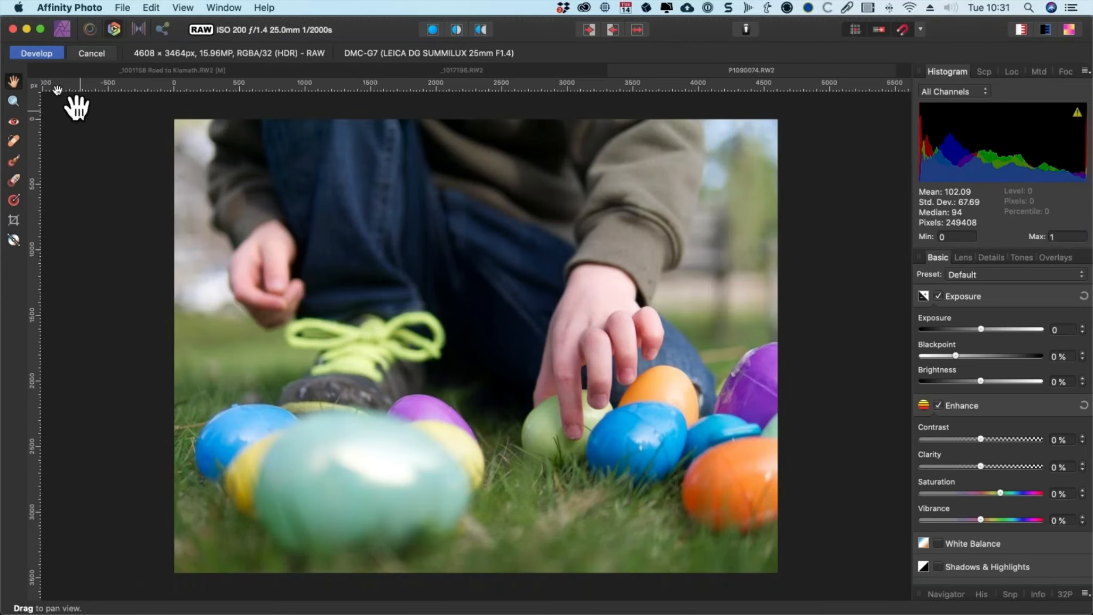
# Step: Develop the RAW photo of the Easter eggs and open it in Color Efex Pro 4 from the Nik Collection plugins
pyautogui.click(46, 52)
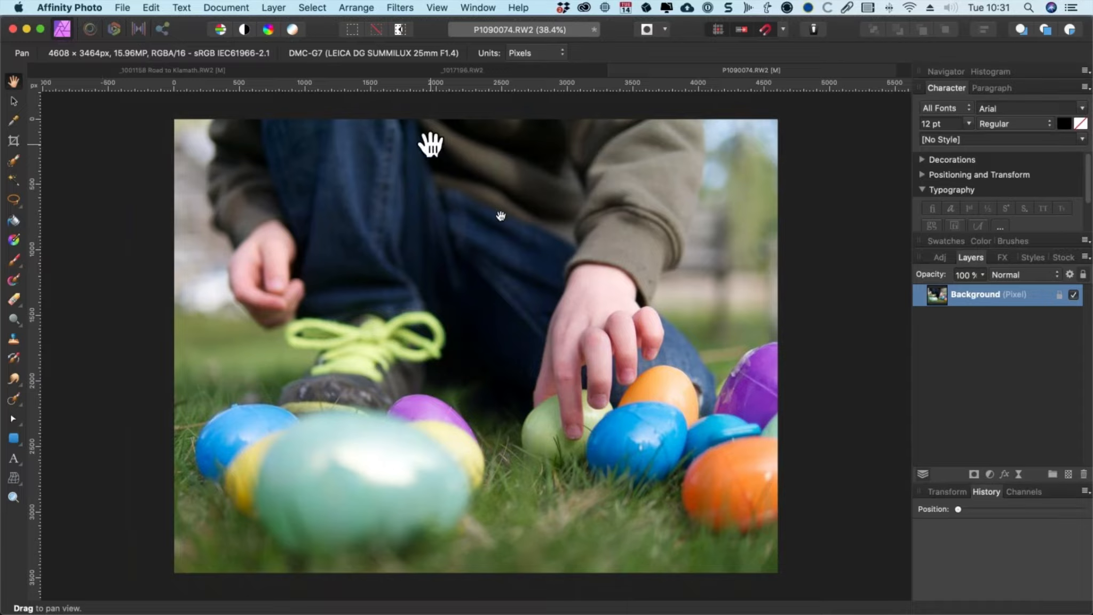
pyautogui.click(397, 6)
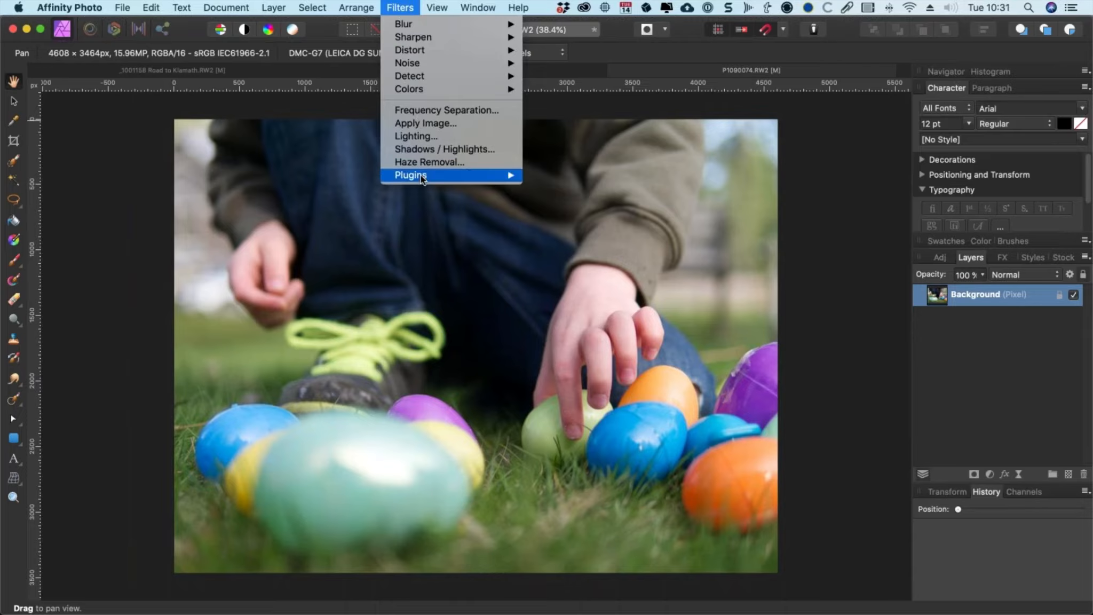
pyautogui.moveTo(421, 179)
pyautogui.moveTo(569, 176)
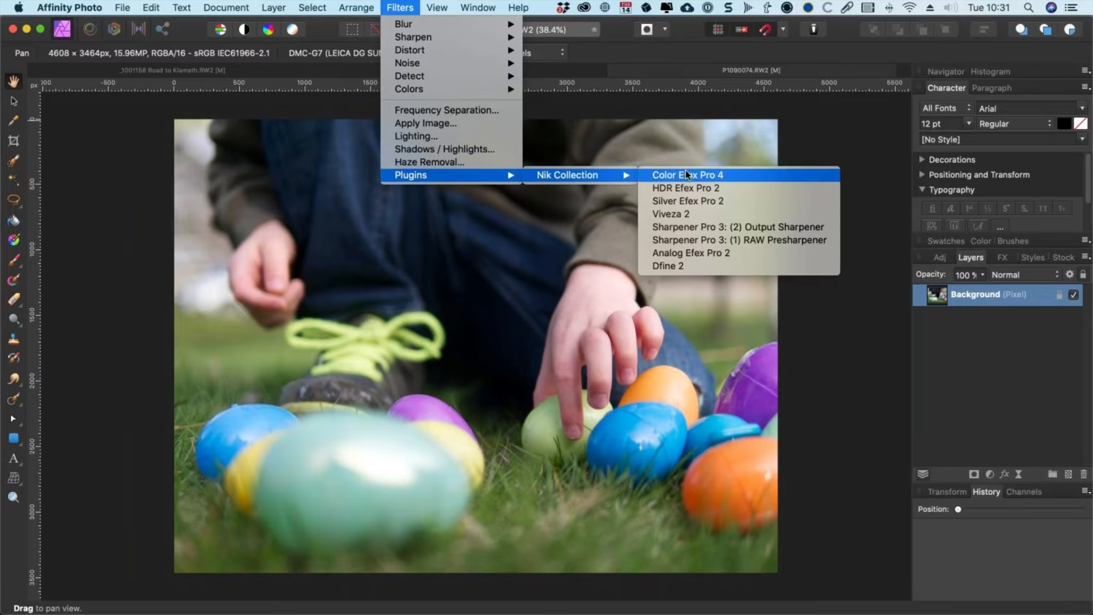
pyautogui.click(746, 176)
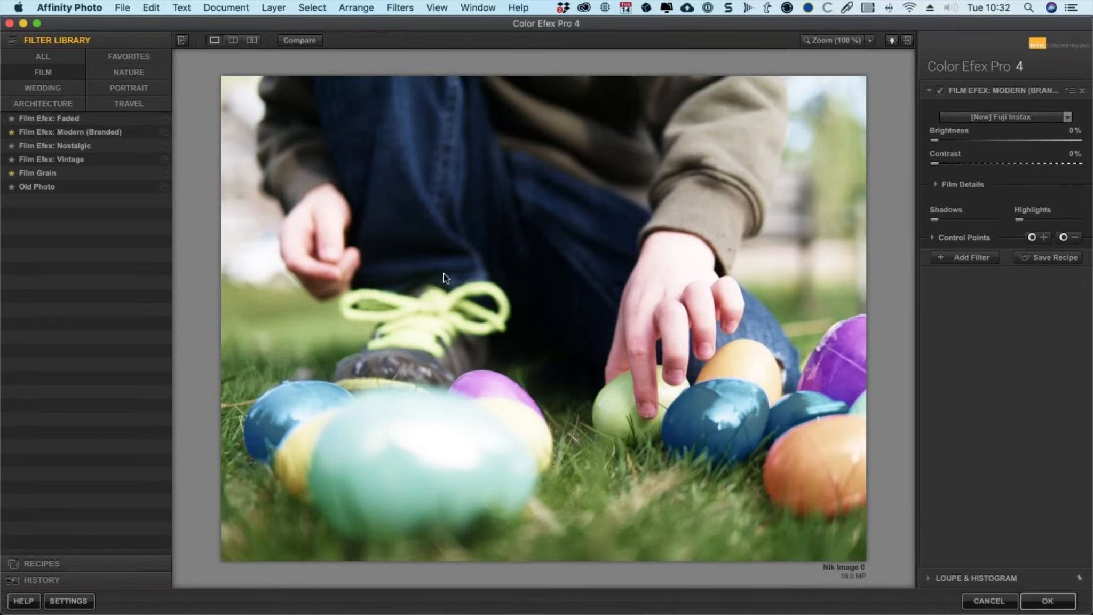
# Step: Try the [New] Agfa Precisa 100 film type, then switch back to [New] Fuji Instax
pyautogui.click(1019, 116)
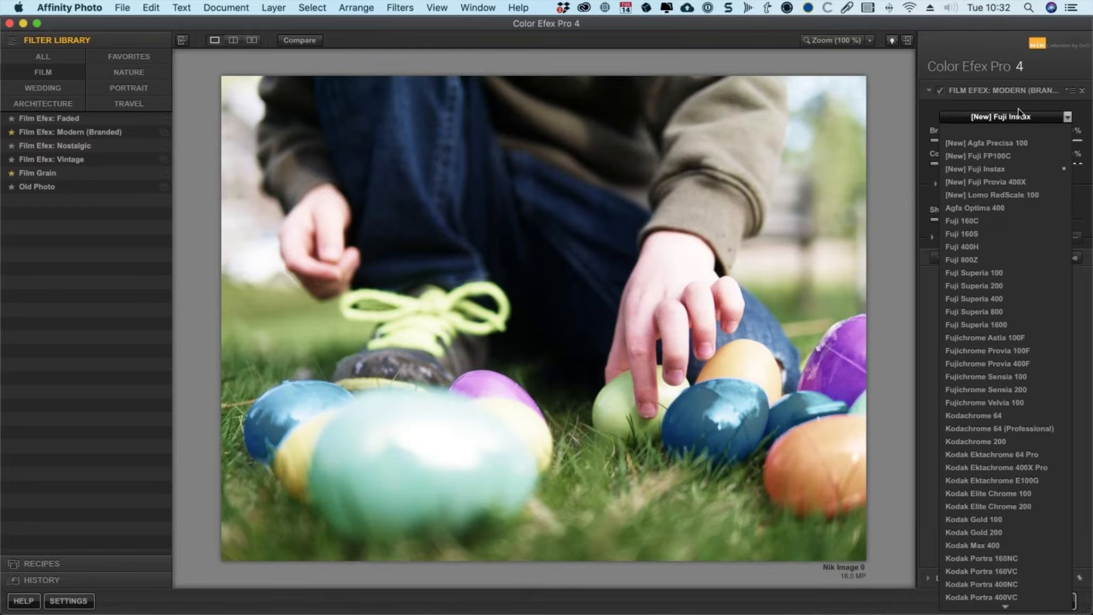
pyautogui.click(1011, 142)
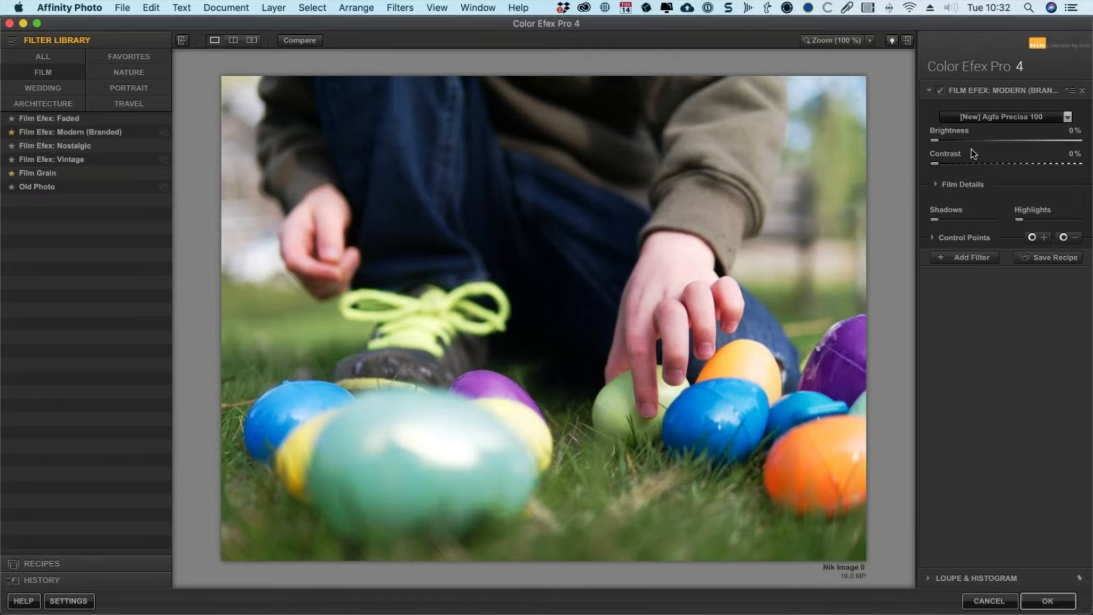
pyautogui.click(1017, 118)
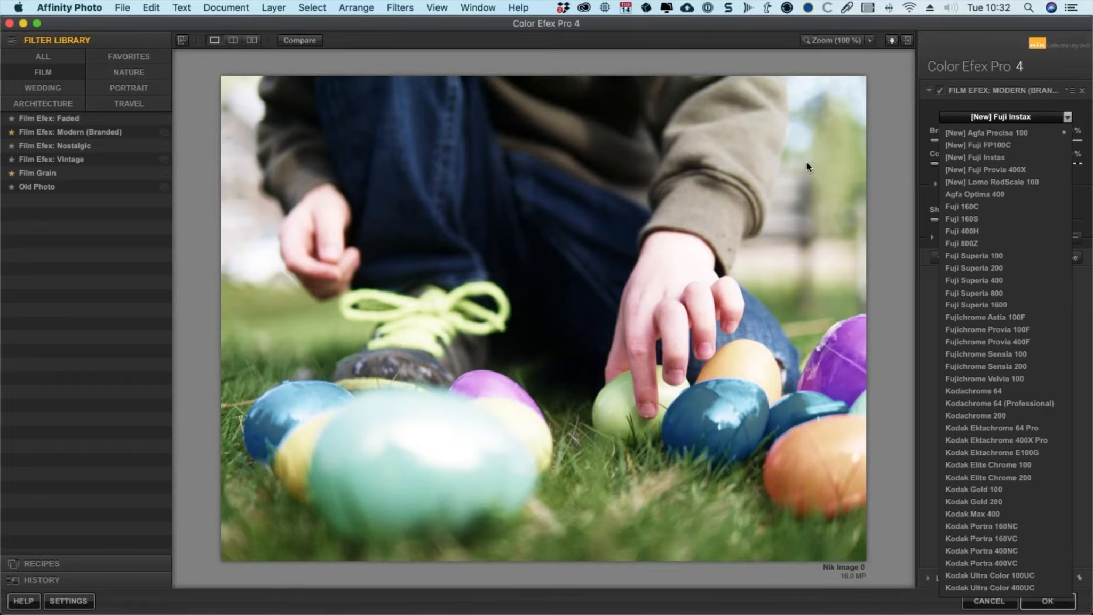
pyautogui.click(1021, 155)
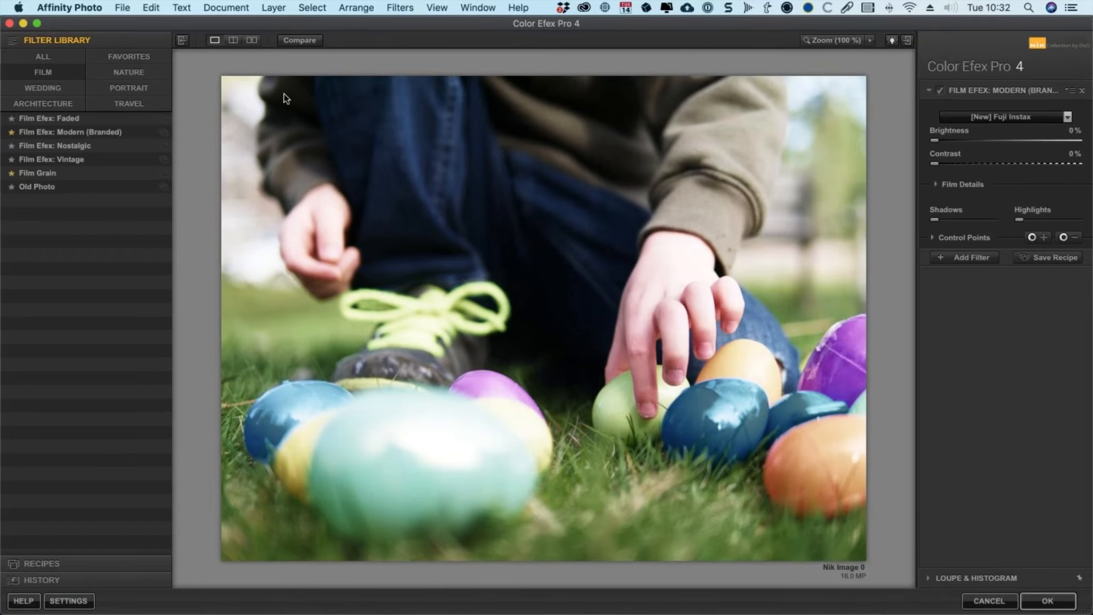
# Step: Compare against the original, then set up a horizontal side-by-side before/after preview with the filter library hidden
pyautogui.click(300, 40)
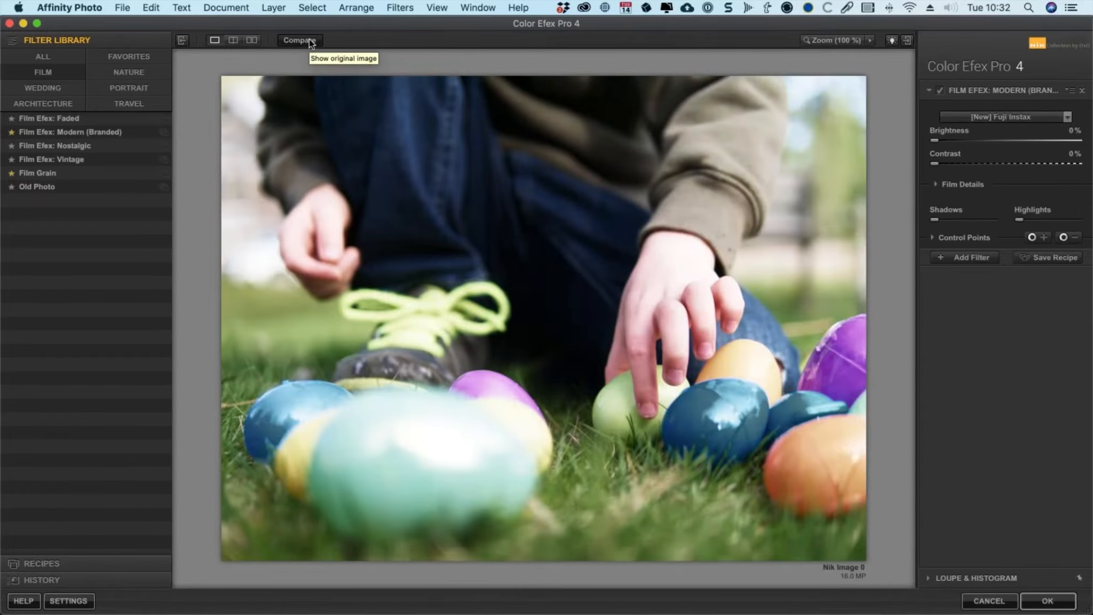
pyautogui.click(307, 41)
pyautogui.click(249, 41)
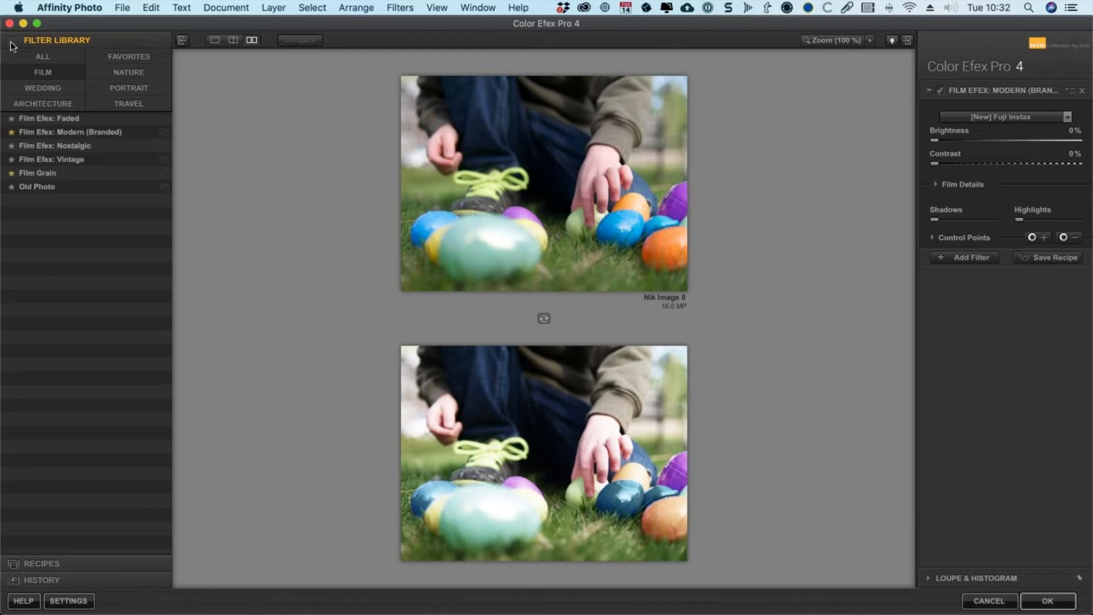
pyautogui.click(183, 41)
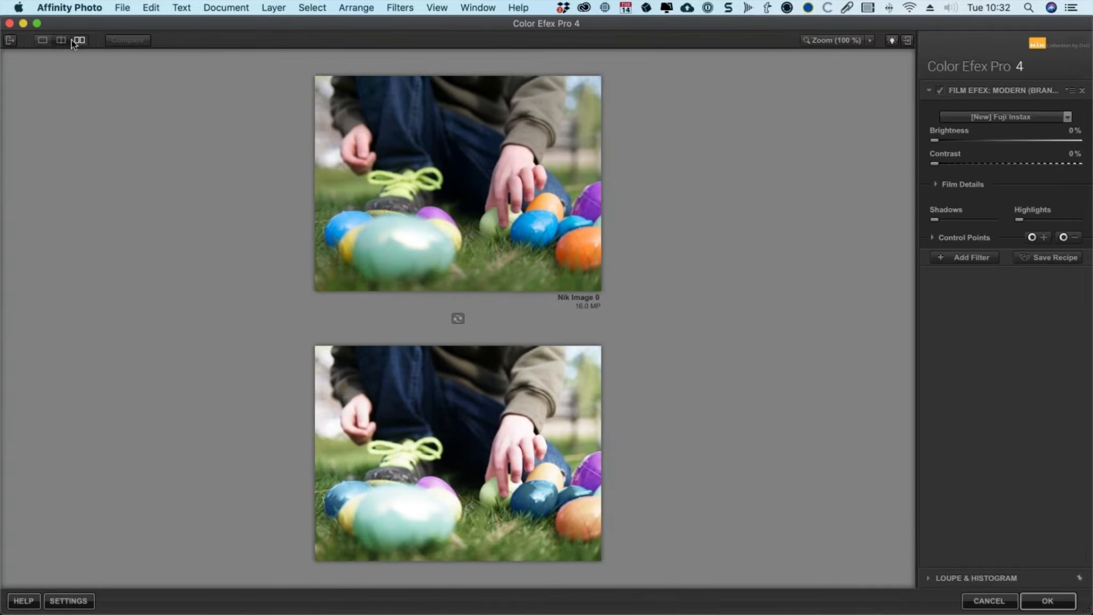
pyautogui.click(458, 318)
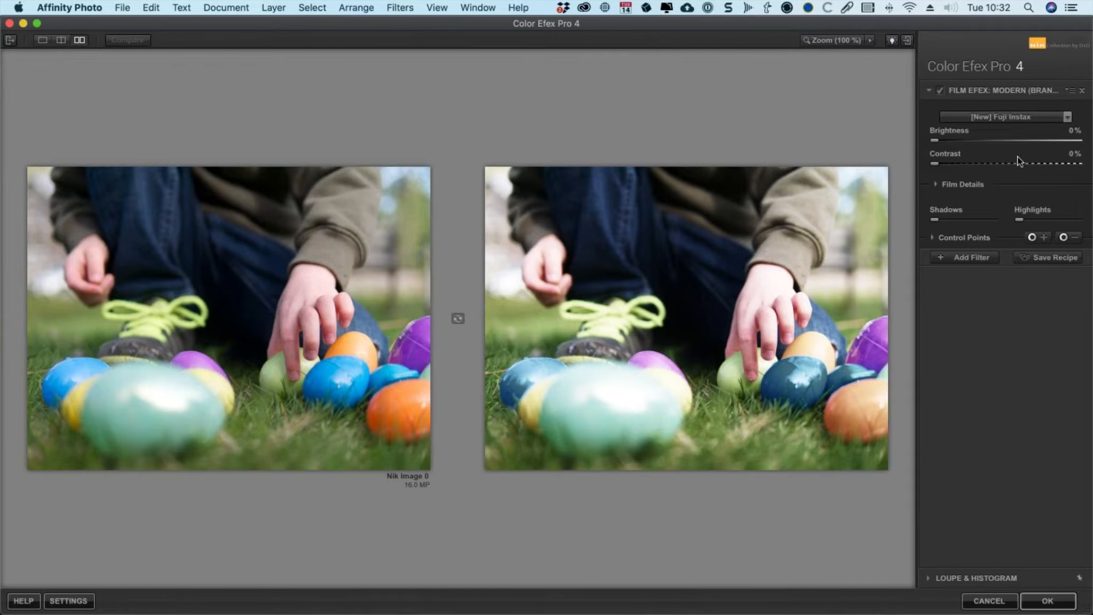
# Step: Preview other film types side by side, reselect [New] Fuji Instax and set Contrast back to 0%
pyautogui.click(1029, 117)
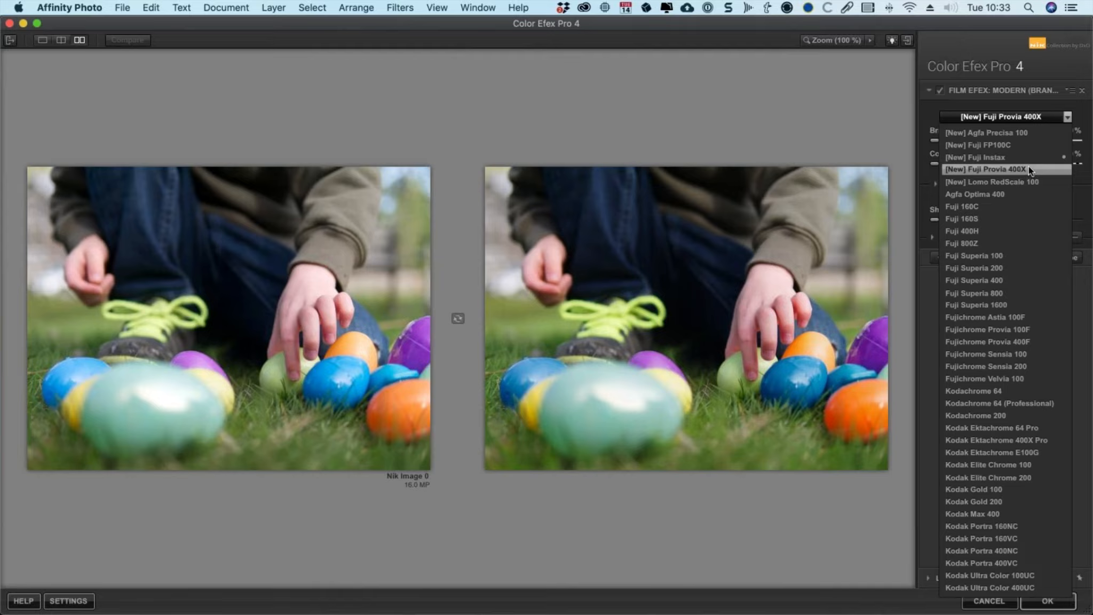
pyautogui.click(1027, 166)
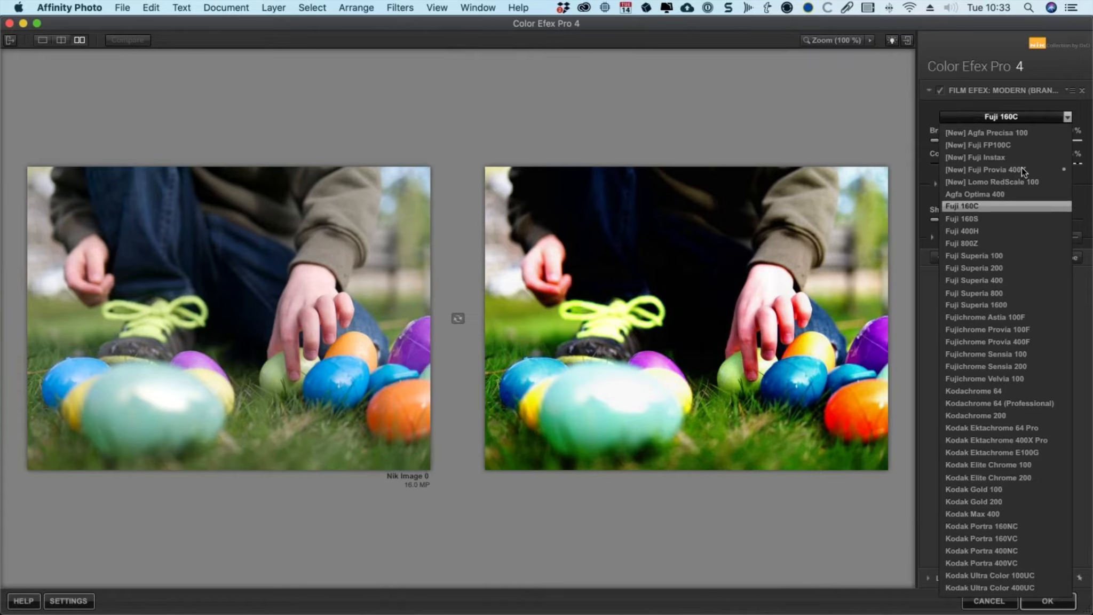
pyautogui.click(1021, 156)
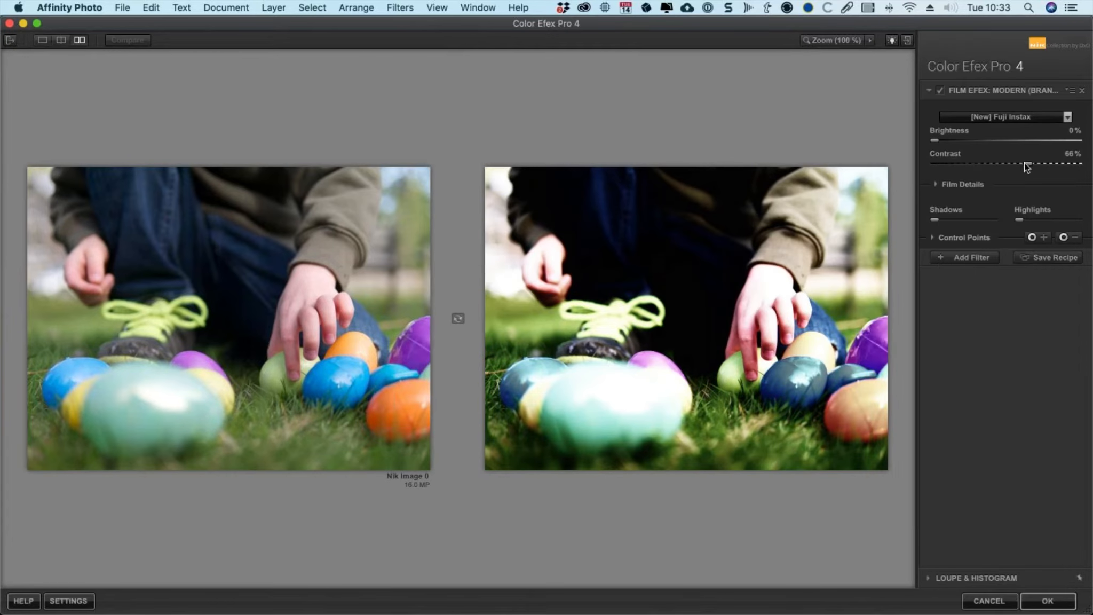
pyautogui.moveTo(1024, 162); pyautogui.dragTo(941, 164)
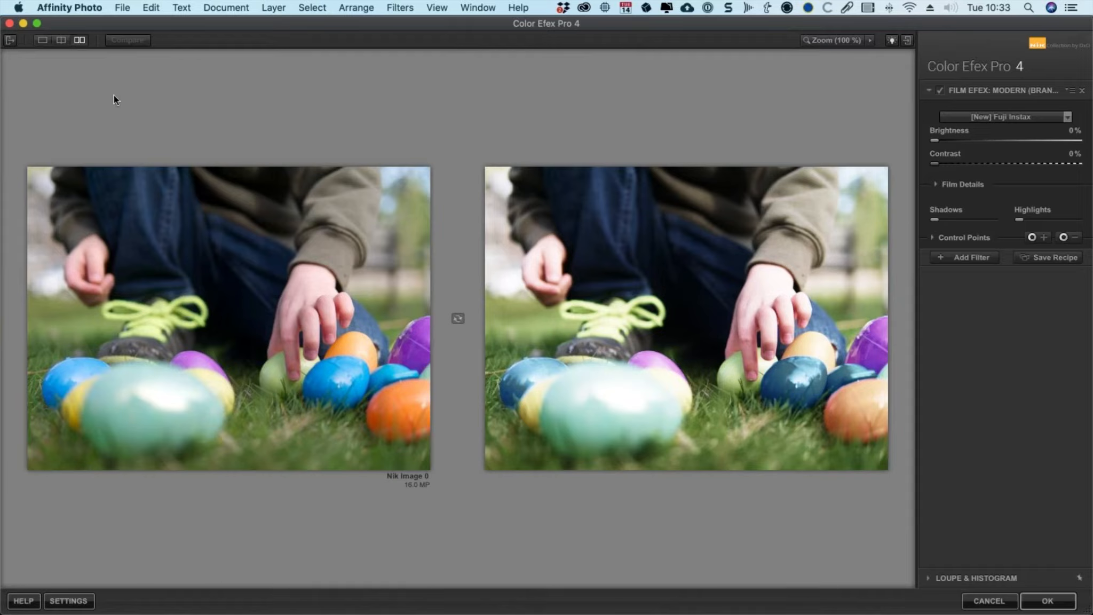
# Step: Return to the single-image preview and add a control point on the child's right hand
pyautogui.click(41, 40)
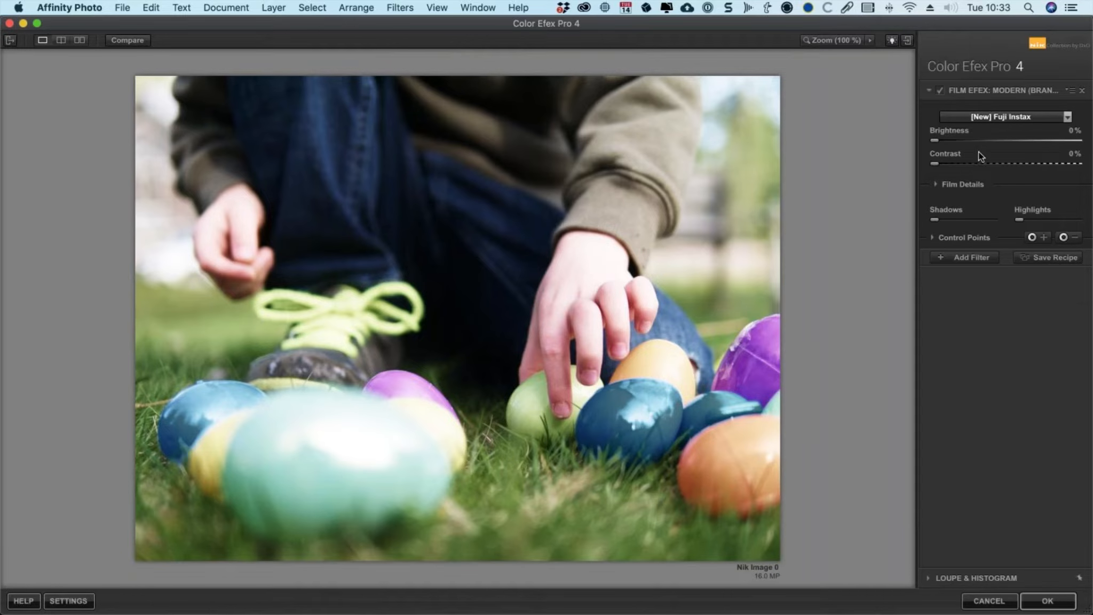
pyautogui.click(933, 237)
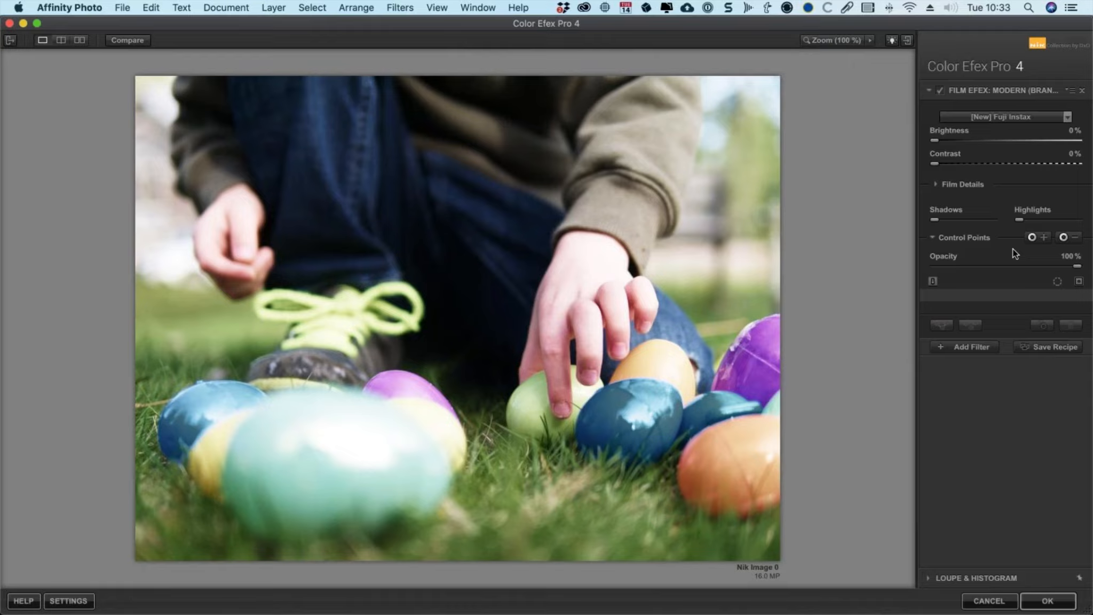
pyautogui.click(1042, 238)
pyautogui.click(593, 276)
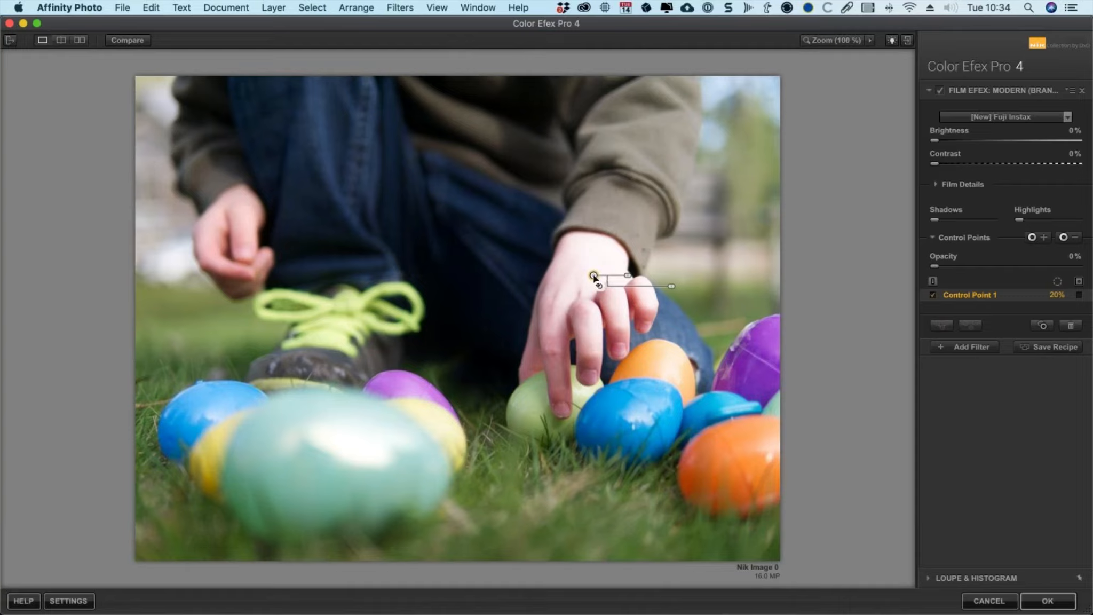
# Step: Compare the control point's effect in a split preview by sliding the divider across the hand
pyautogui.click(61, 40)
pyautogui.moveTo(457, 300); pyautogui.dragTo(592, 298)
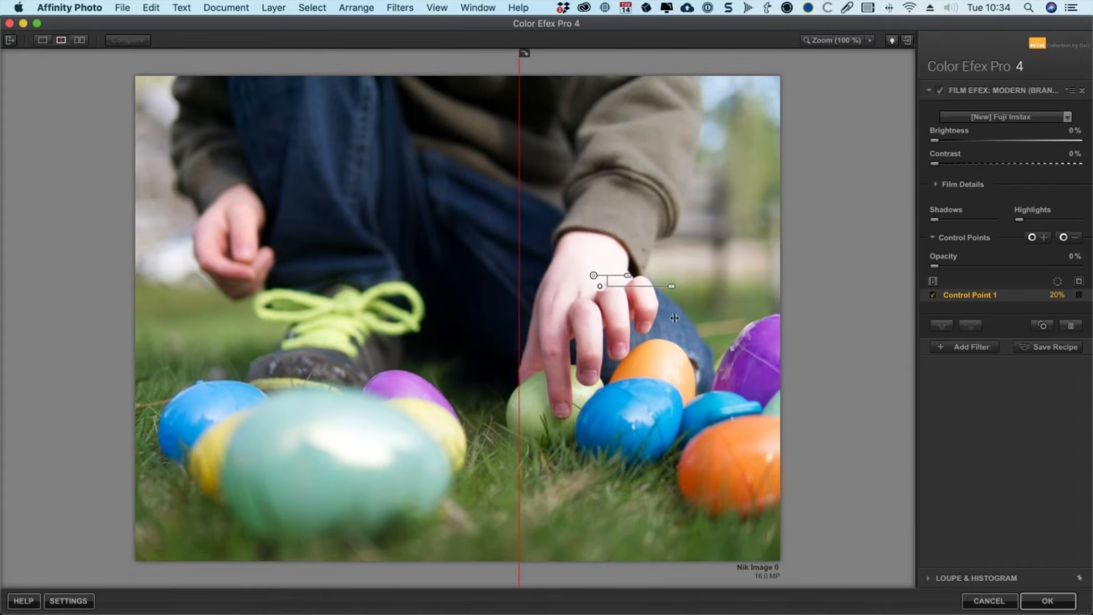
pyautogui.moveTo(660, 303); pyautogui.dragTo(457, 314)
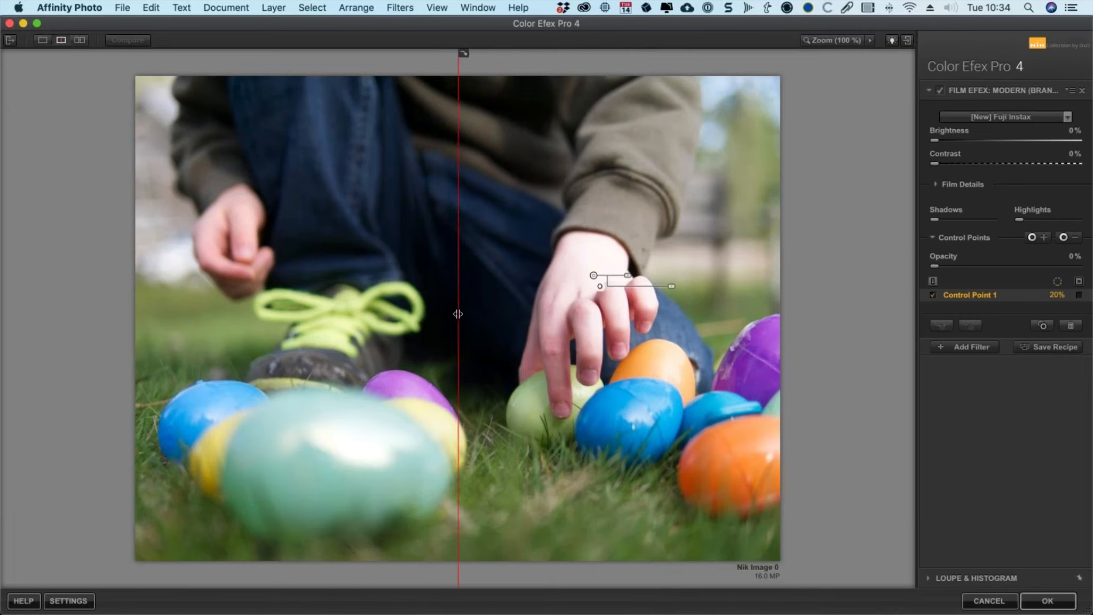
pyautogui.click(42, 40)
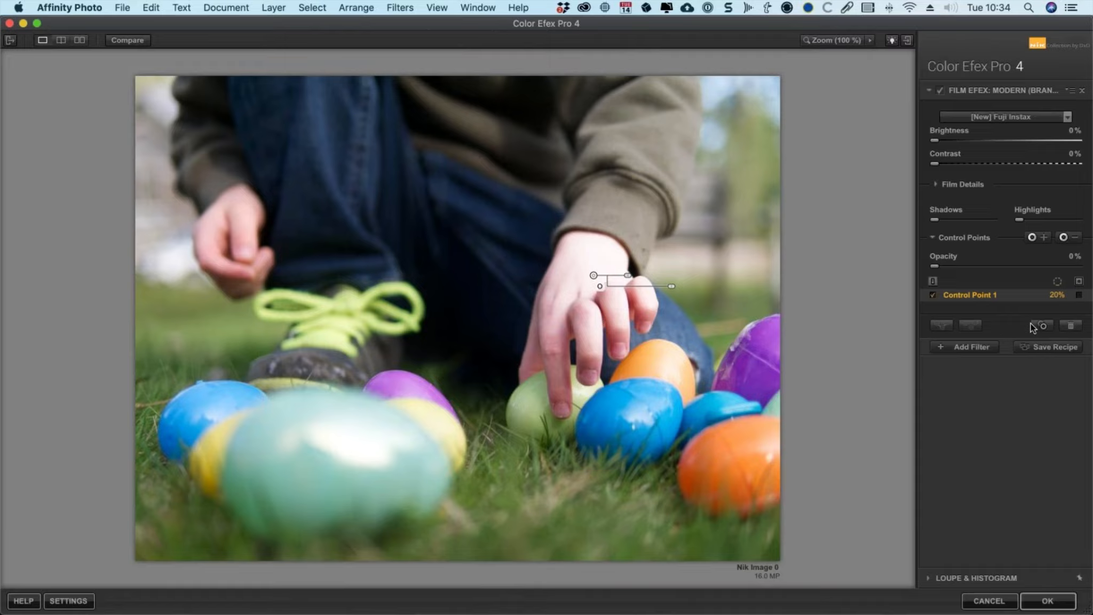
# Step: Show Control Point 1's selection mask and set the point to 40%
pyautogui.click(1078, 296)
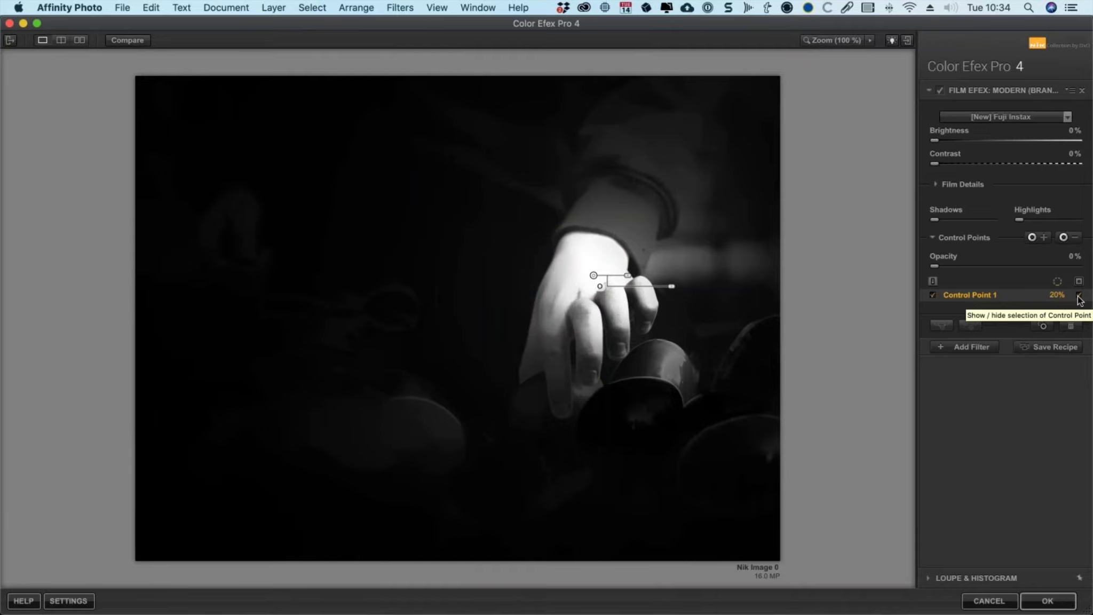
pyautogui.moveTo(592, 276)
pyautogui.mouseDown()
pyautogui.moveTo(565, 287)
pyautogui.moveTo(577, 283)
pyautogui.moveTo(581, 326)
pyautogui.moveTo(579, 276)
pyautogui.moveTo(632, 292)
pyautogui.moveTo(580, 282)
pyautogui.moveTo(587, 309)
pyautogui.moveTo(591, 282)
pyautogui.mouseUp()
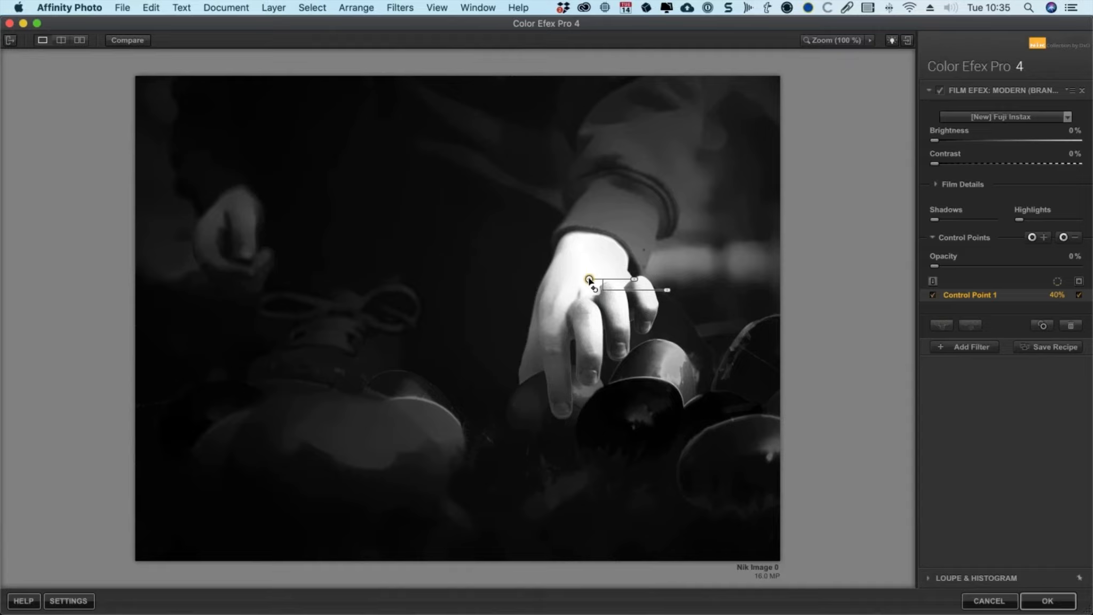
# Step: Try adding a second control point on the lower fingers, view its mask, move it, and delete it
pyautogui.click(1034, 237)
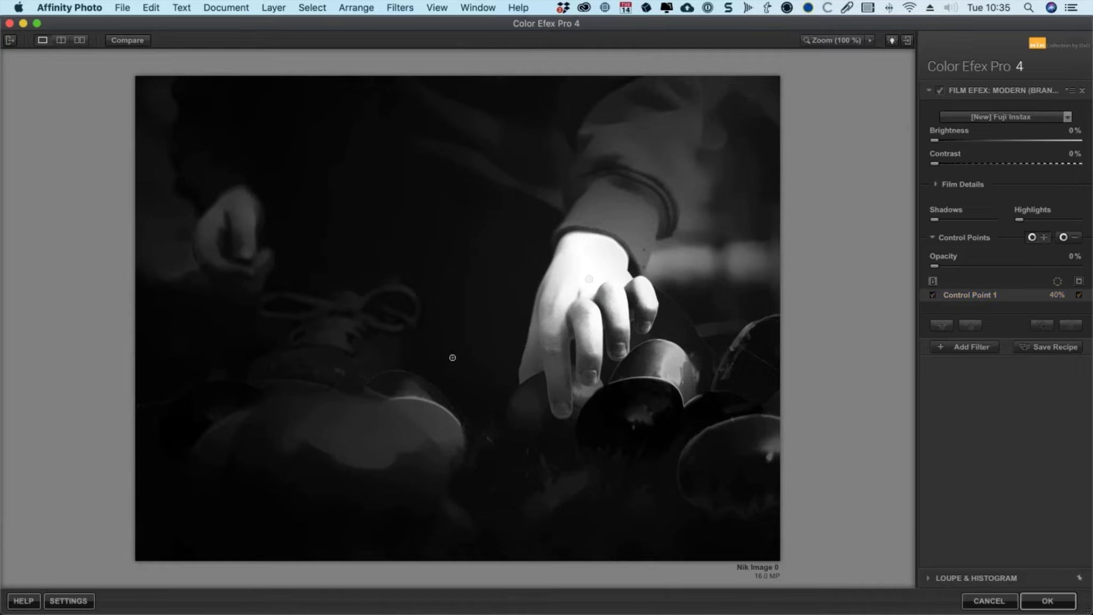
pyautogui.click(533, 360)
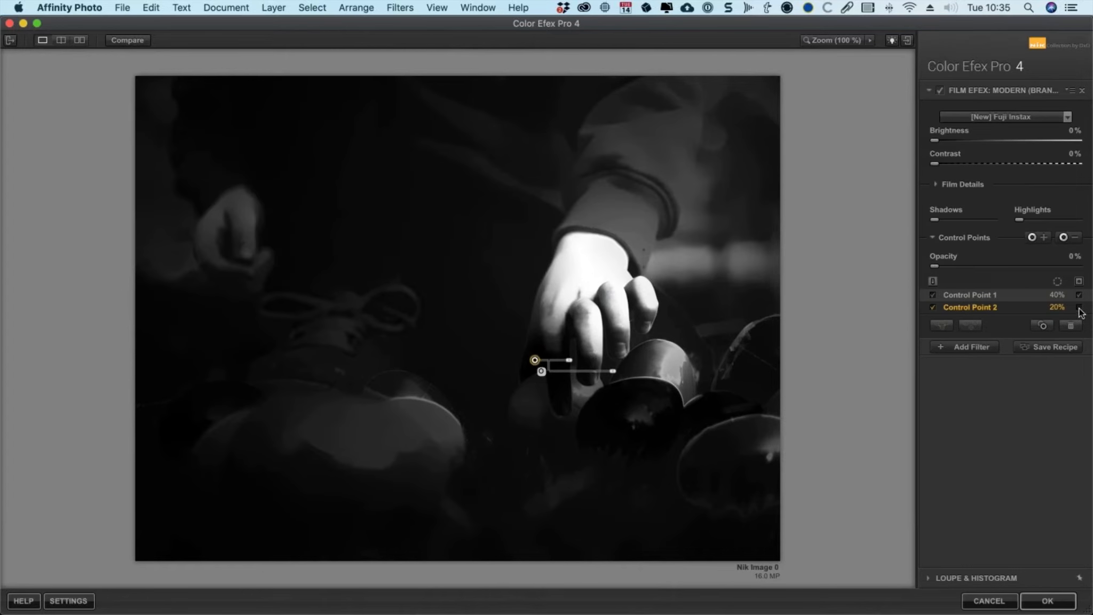
pyautogui.click(1076, 312)
pyautogui.moveTo(534, 361); pyautogui.dragTo(548, 330)
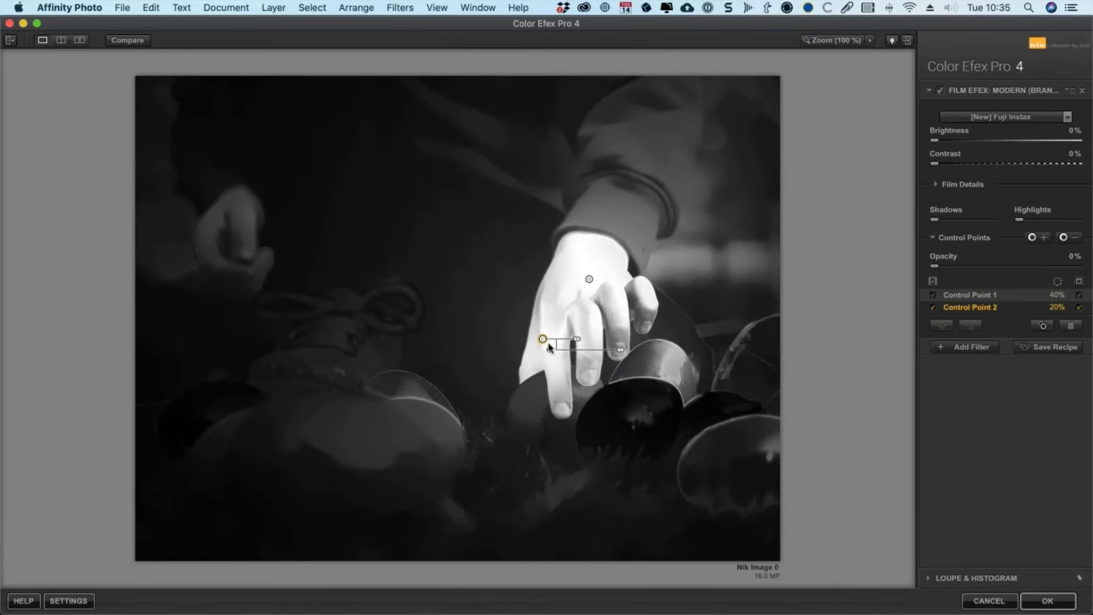
pyautogui.press('BackSpace')
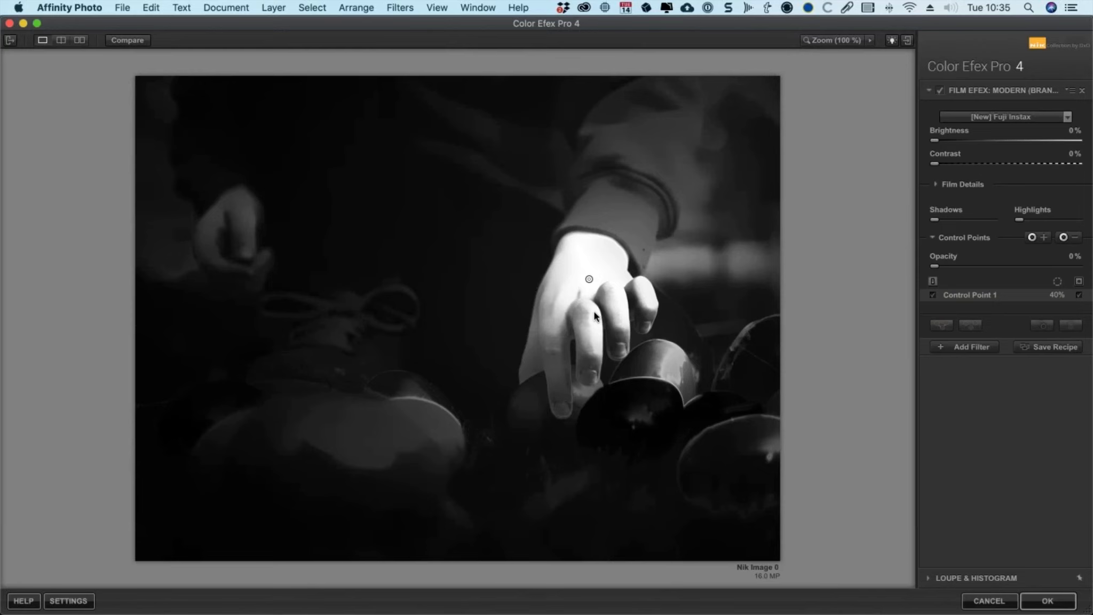
# Step: Try duplicating Control Point 1 onto the lower fingers, then delete the copy
pyautogui.click(589, 279)
pyautogui.moveTo(589, 279); pyautogui.dragTo(569, 340)
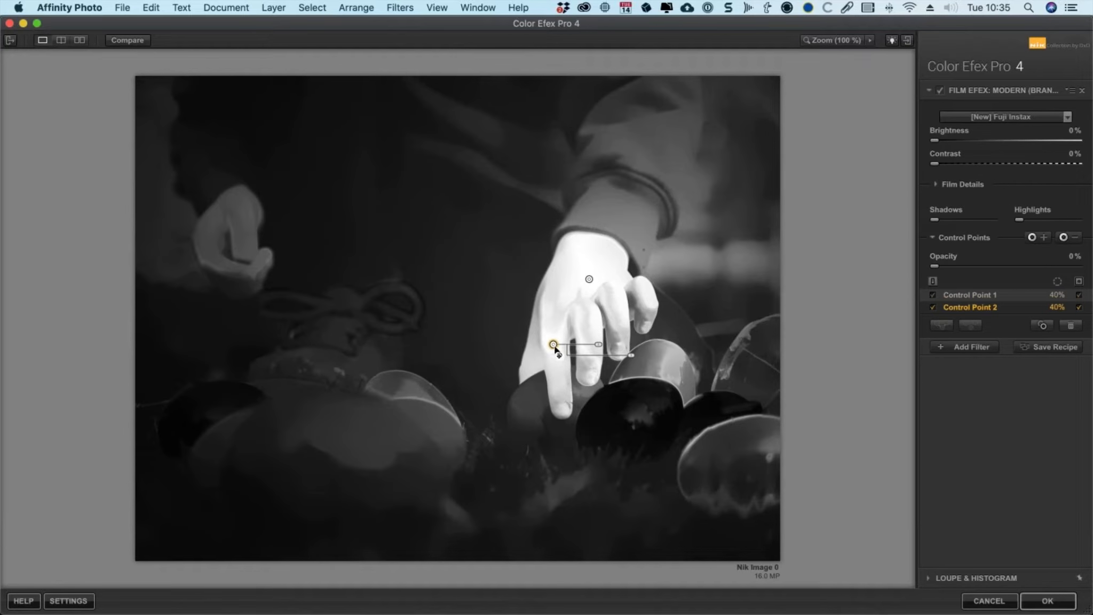
pyautogui.press('Delete')
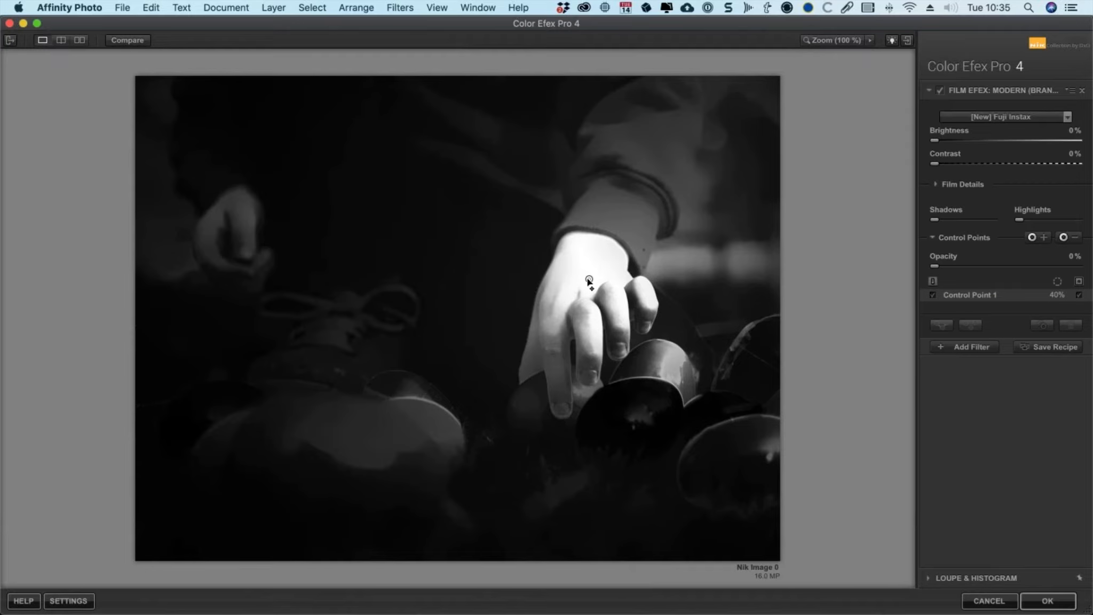
# Step: Hide the mask, nudge Control Point 1 on the hand, and toggle the original-image comparison
pyautogui.click(588, 279)
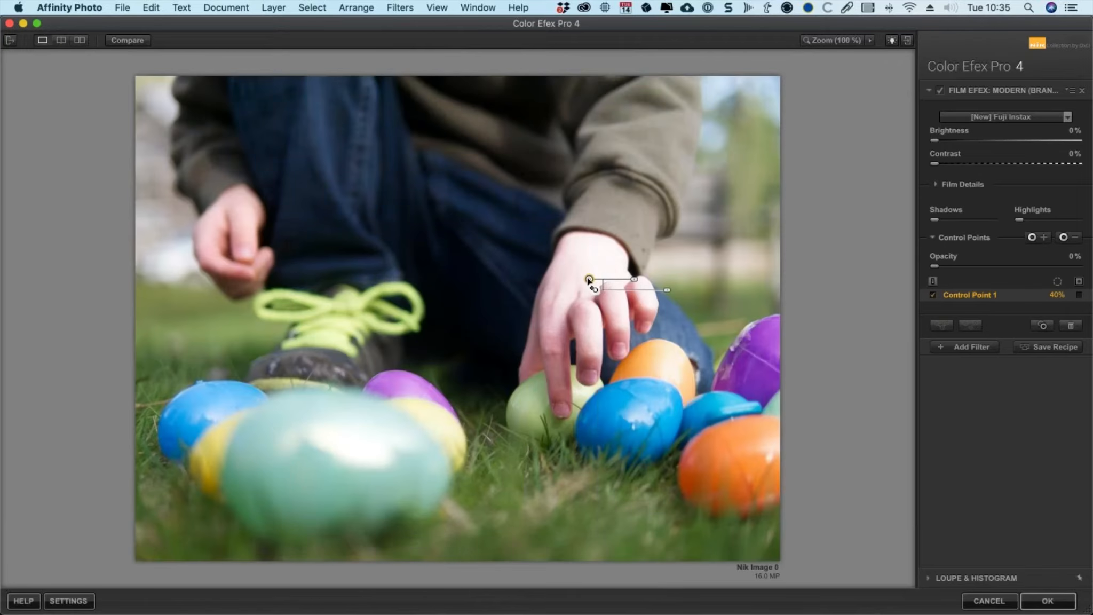
pyautogui.moveTo(589, 279); pyautogui.dragTo(586, 283)
pyautogui.click(119, 40)
pyautogui.click(119, 40)
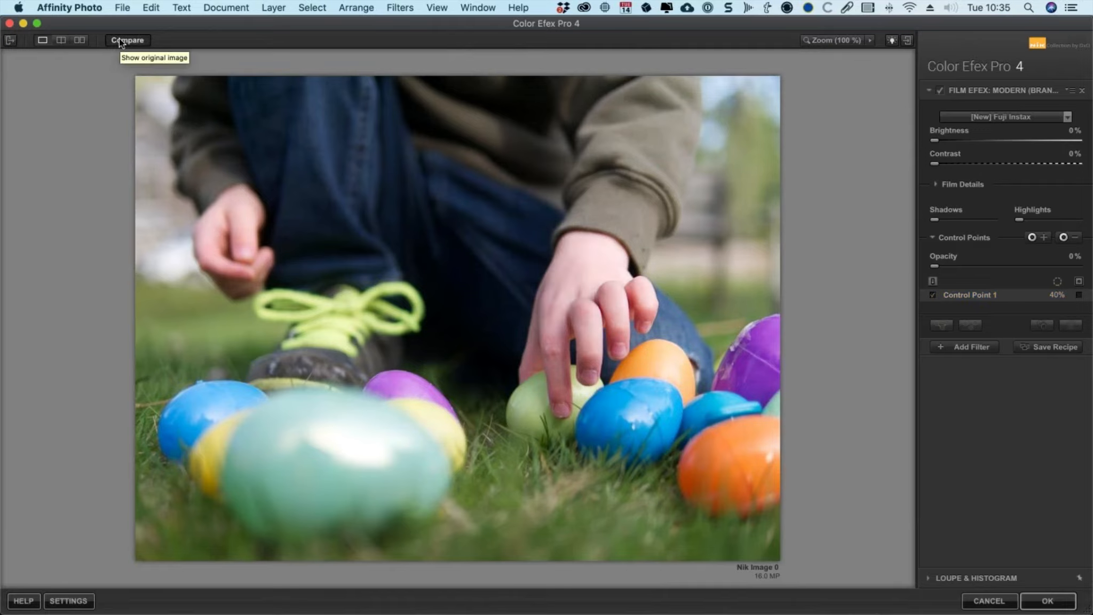
# Step: Add a second control point on the child's left hand
pyautogui.click(1031, 237)
pyautogui.click(242, 219)
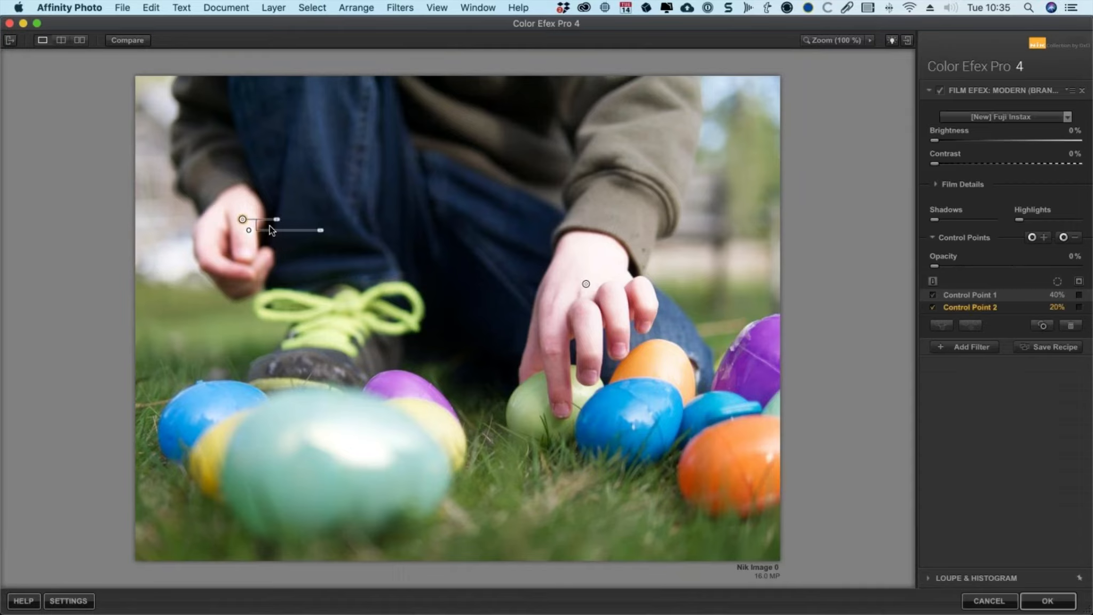
# Step: Shrink the size of the control point on the child's left hand
pyautogui.moveTo(320, 231); pyautogui.dragTo(280, 217)
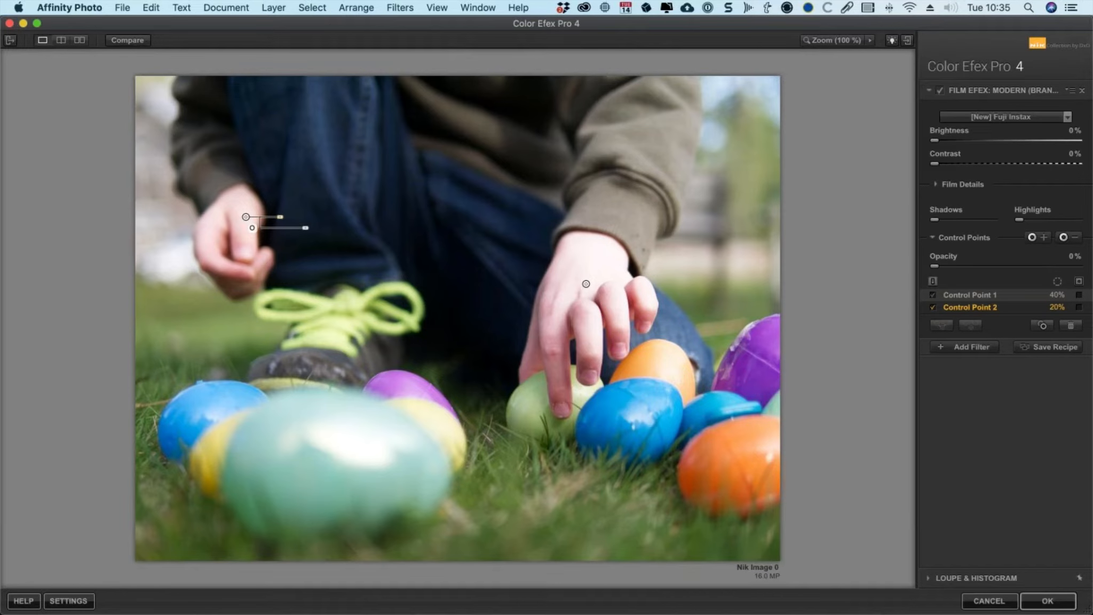
# Step: Add a second Film Efex: Modern (Branded) filter and set its film type to [New] Fuji Provia 400X
pyautogui.click(985, 349)
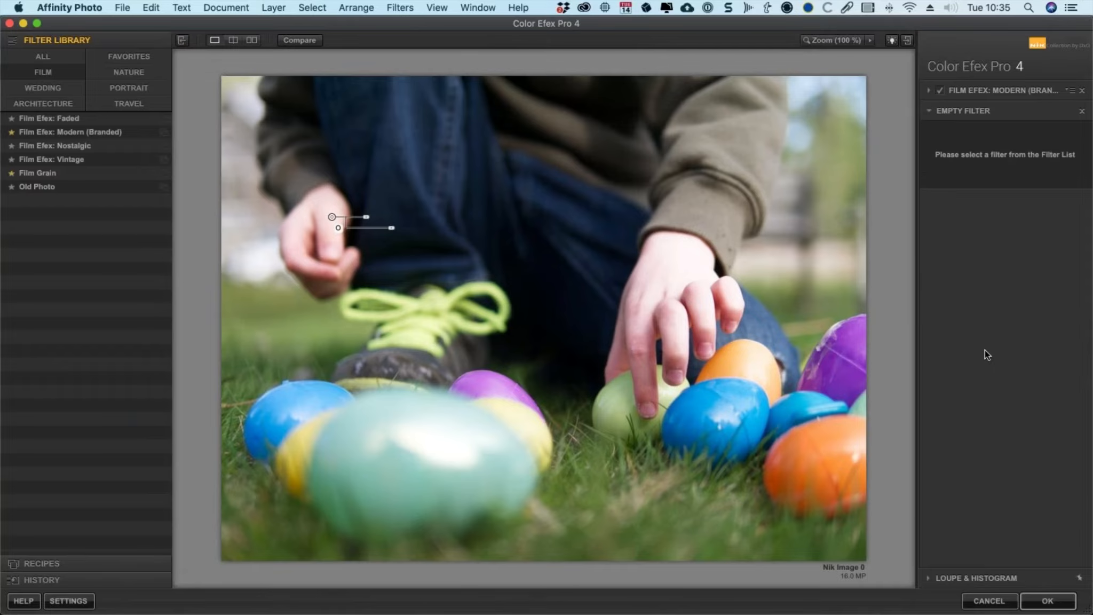
pyautogui.click(50, 131)
pyautogui.click(997, 134)
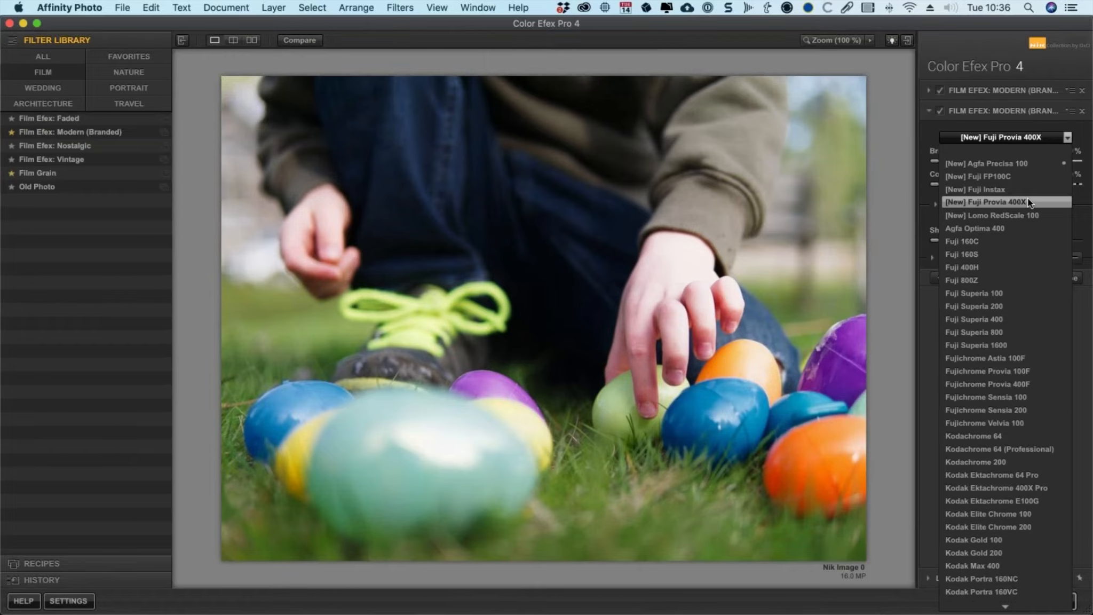
pyautogui.click(1027, 200)
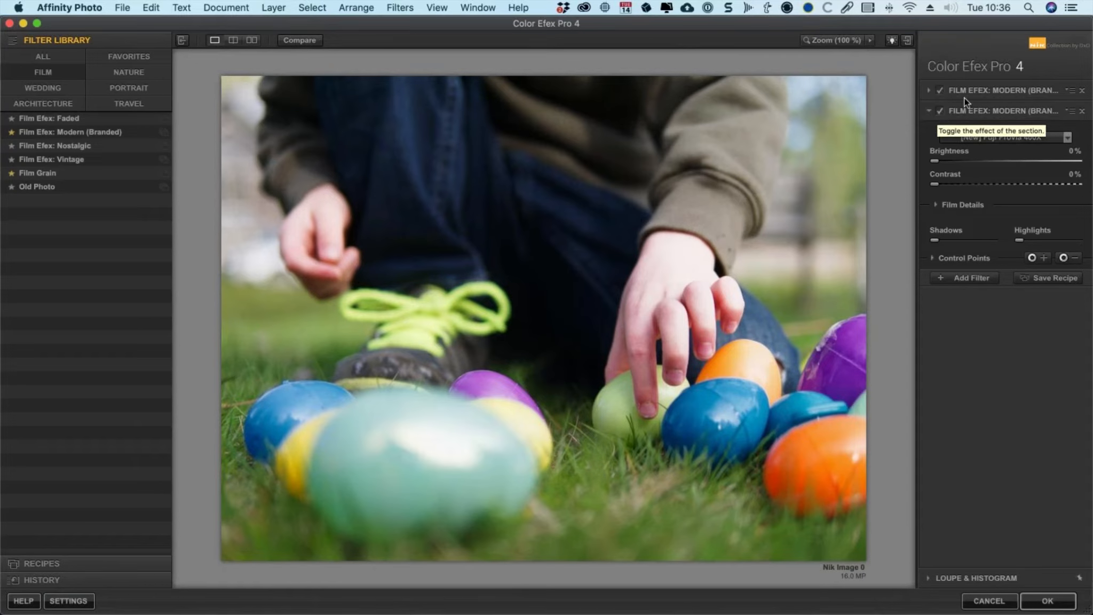
# Step: Toggle the second filter's effect off and on to compare the result
pyautogui.click(941, 111)
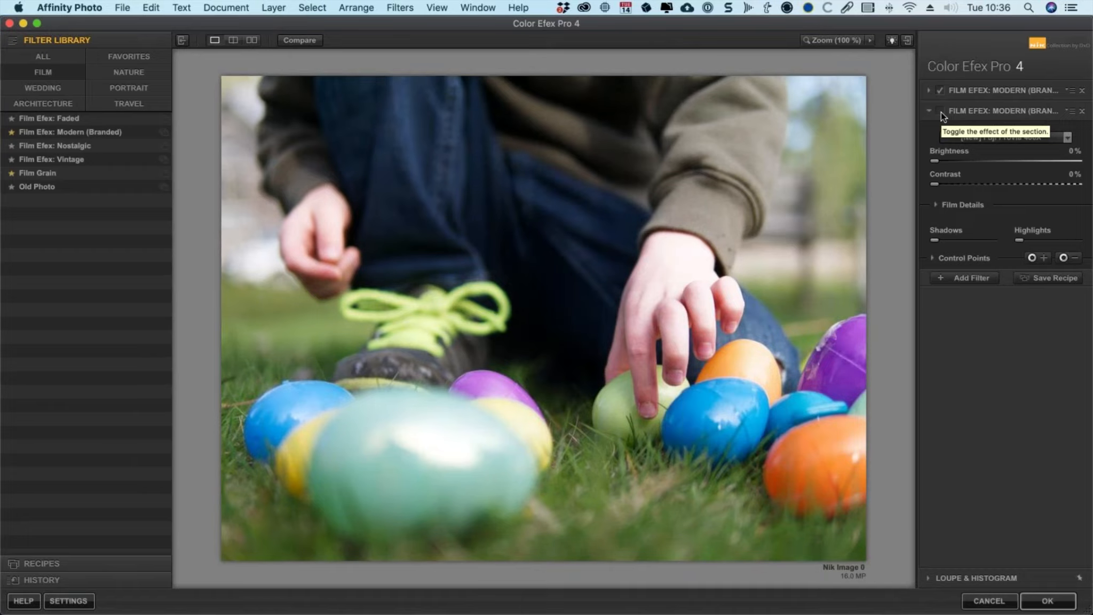
pyautogui.click(941, 112)
pyautogui.click(940, 112)
pyautogui.click(941, 112)
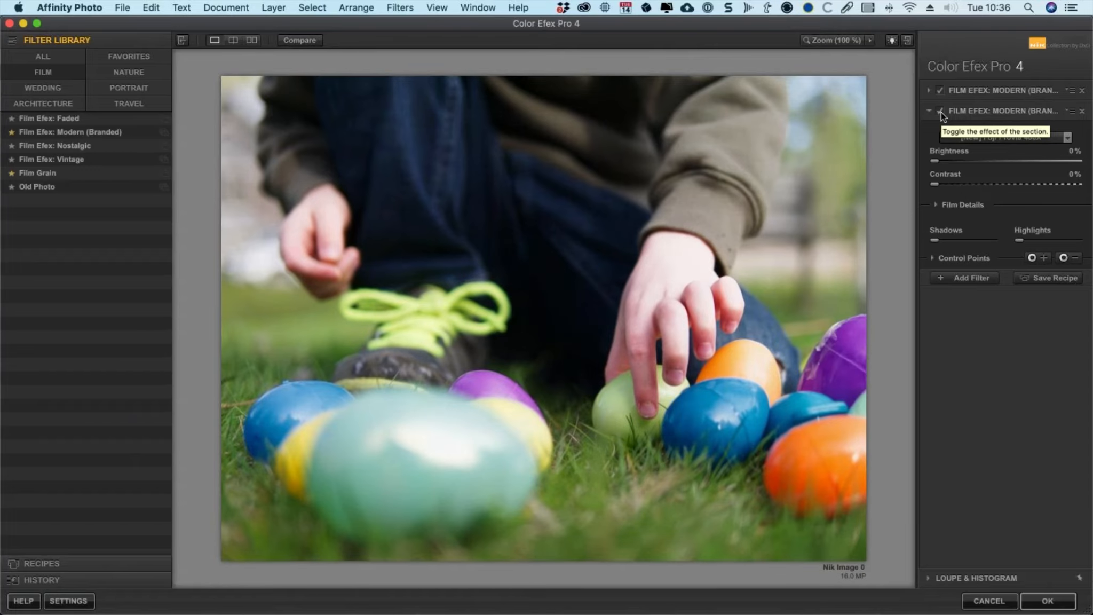
pyautogui.click(940, 111)
# Step: Expand the first filter's control points, select both of them, and copy the control points
pyautogui.click(996, 92)
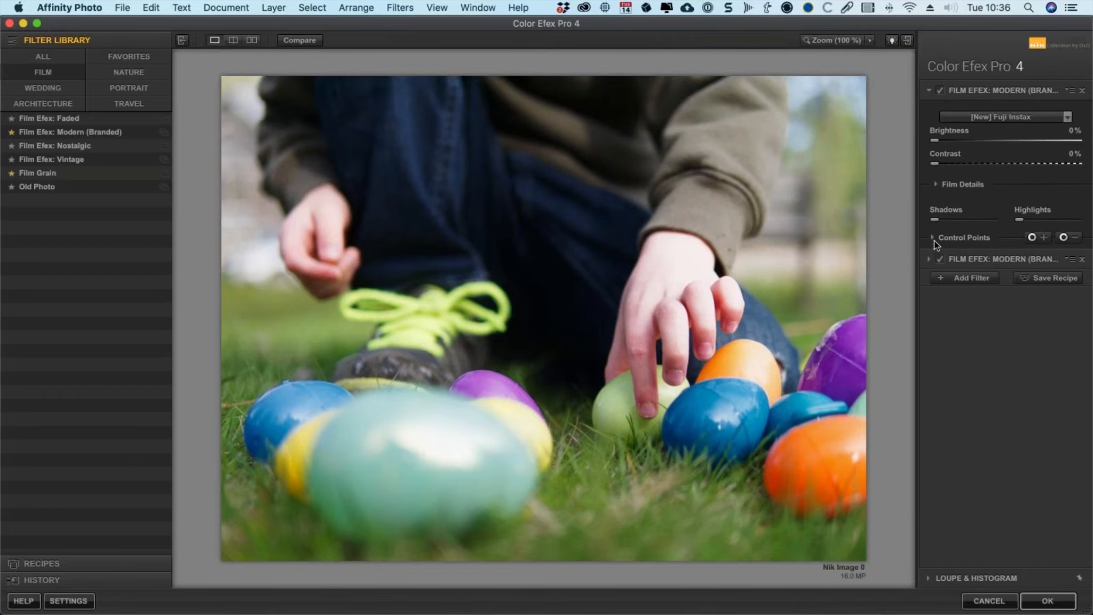
pyautogui.click(933, 238)
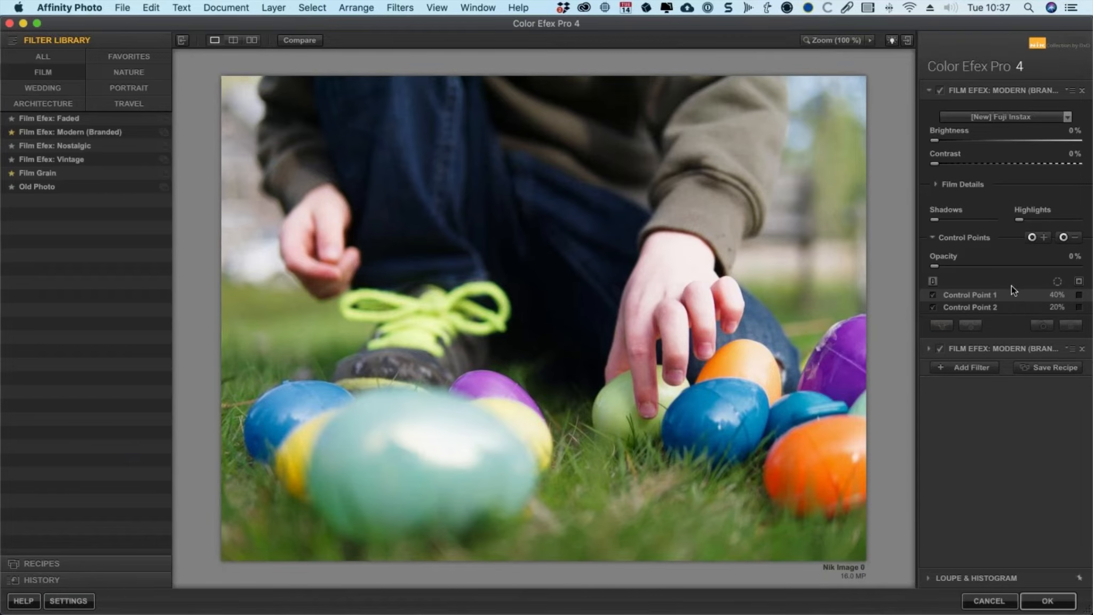
pyautogui.click(1070, 90)
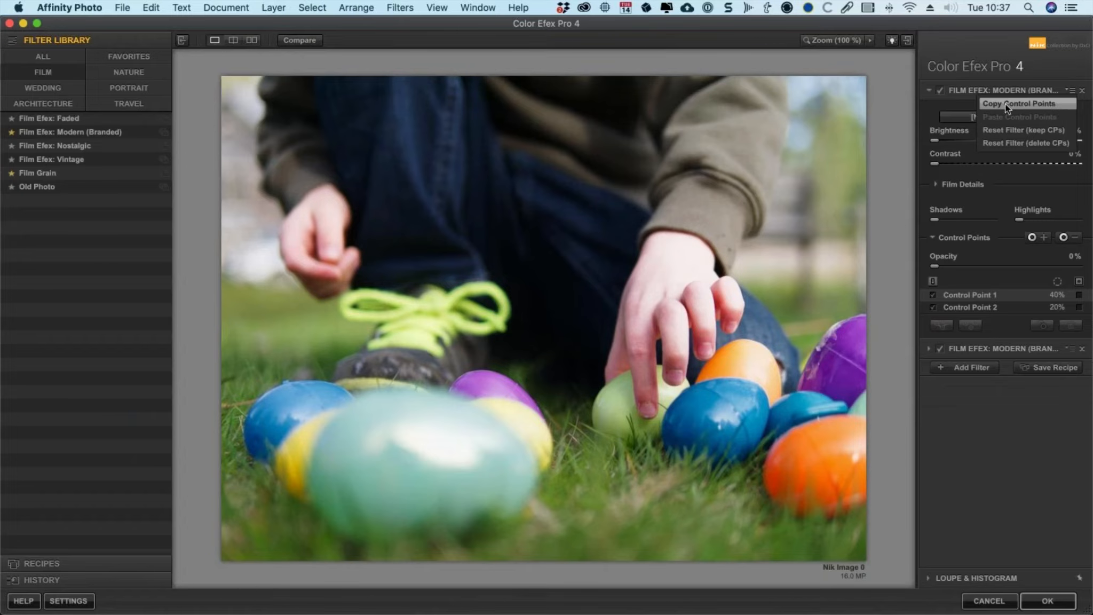
pyautogui.click(1029, 104)
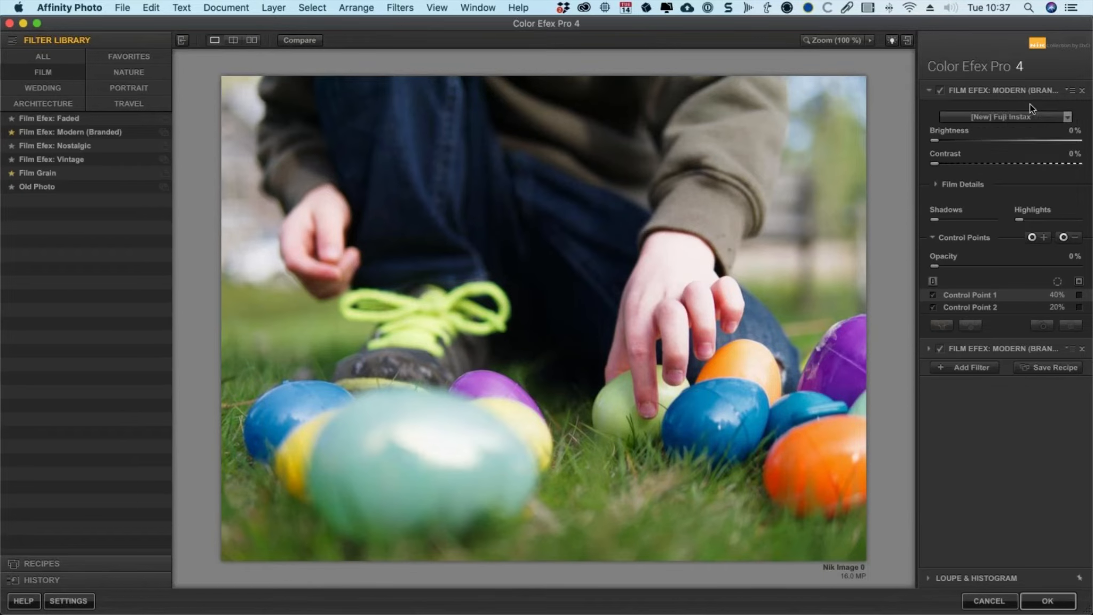
pyautogui.click(1003, 307)
pyautogui.keyDown('shift'); pyautogui.click(993, 295); pyautogui.keyUp('shift')
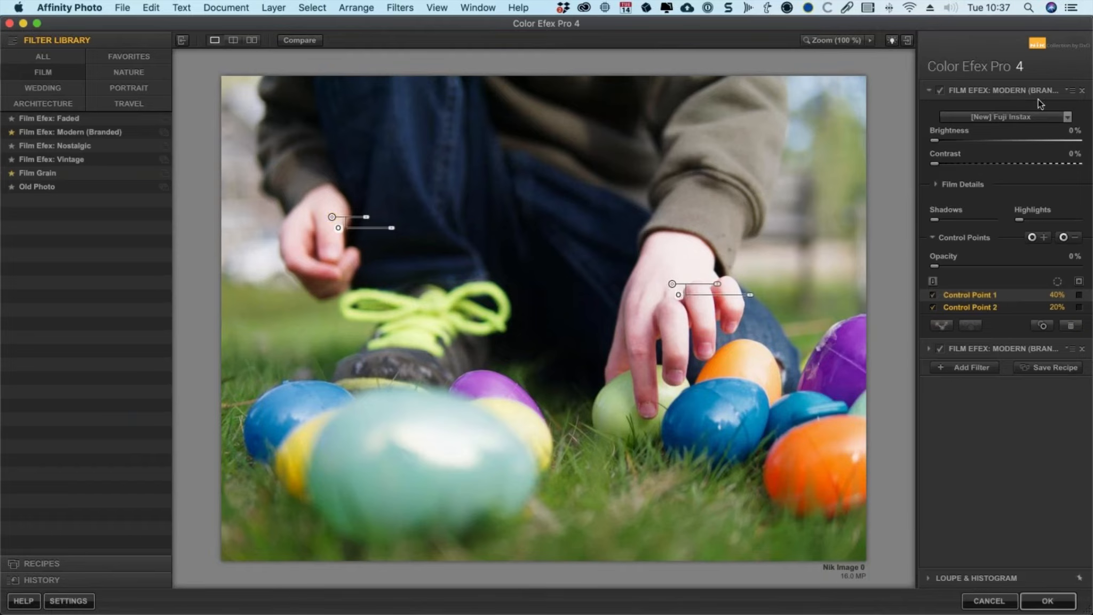
pyautogui.click(1070, 91)
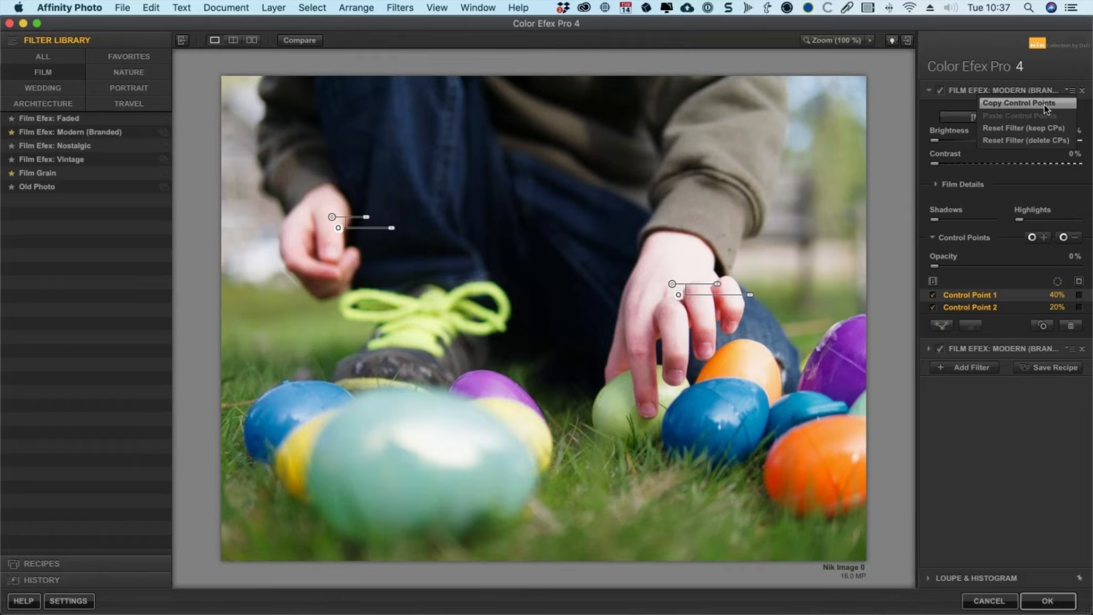
pyautogui.click(1043, 104)
# Step: Paste the copied control points into the second Film Efex filter
pyautogui.click(987, 349)
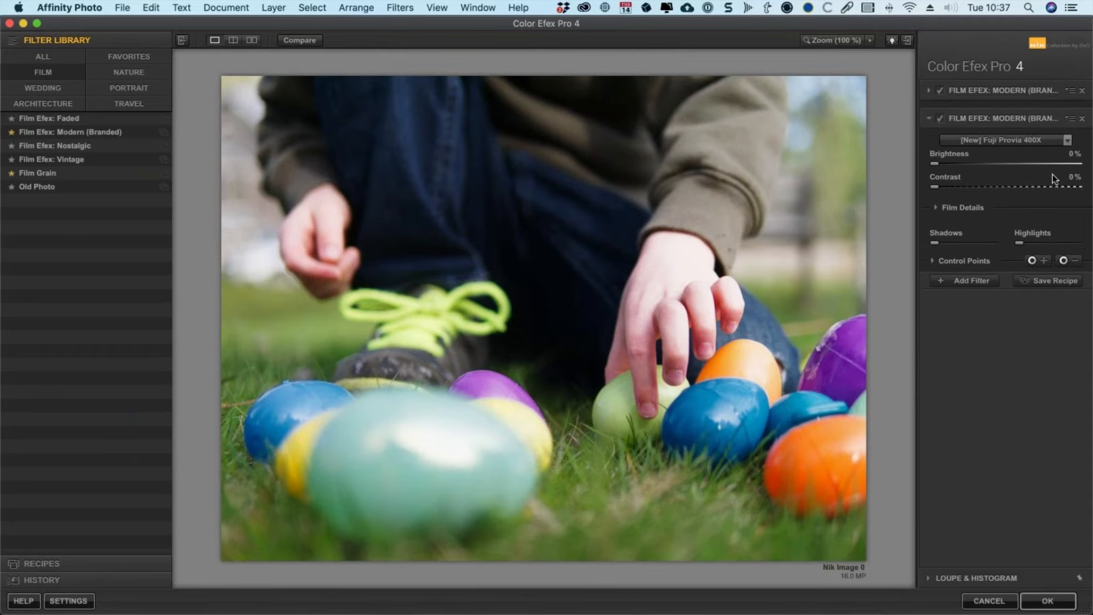
pyautogui.click(1069, 110)
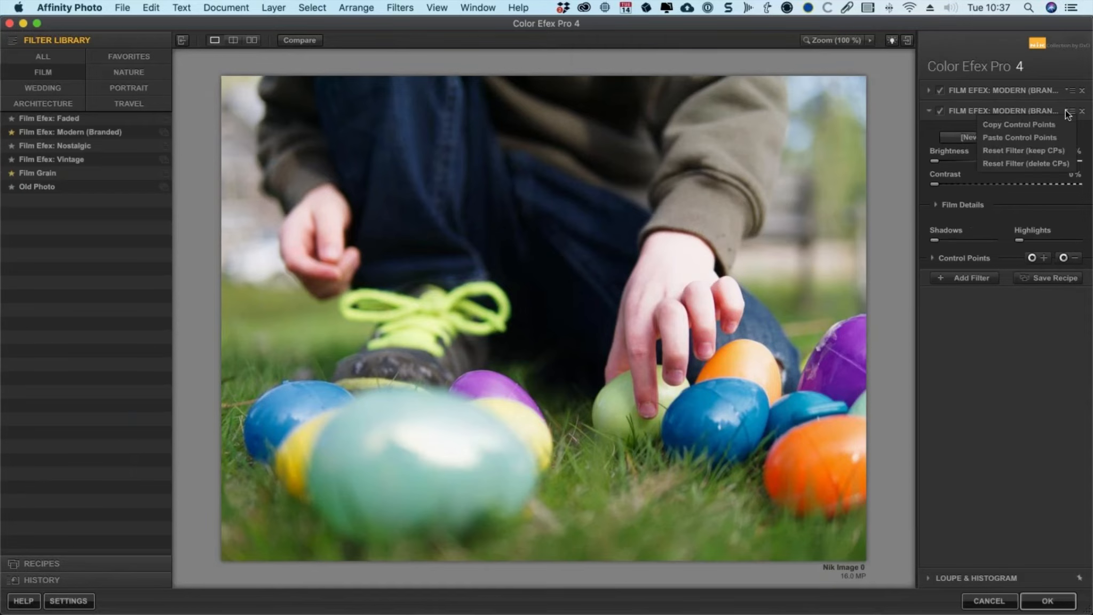
pyautogui.click(1041, 136)
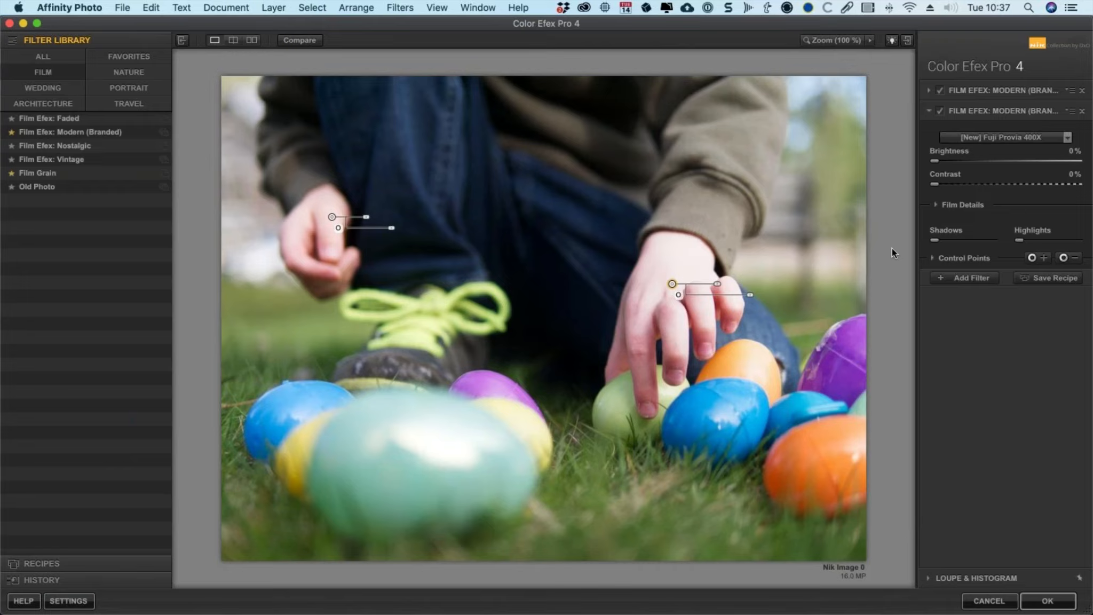
# Step: In the second filter, select Control Point 1 and shrink its size on the child's right hand
pyautogui.click(932, 259)
pyautogui.click(980, 316)
pyautogui.click(966, 325)
pyautogui.click(965, 316)
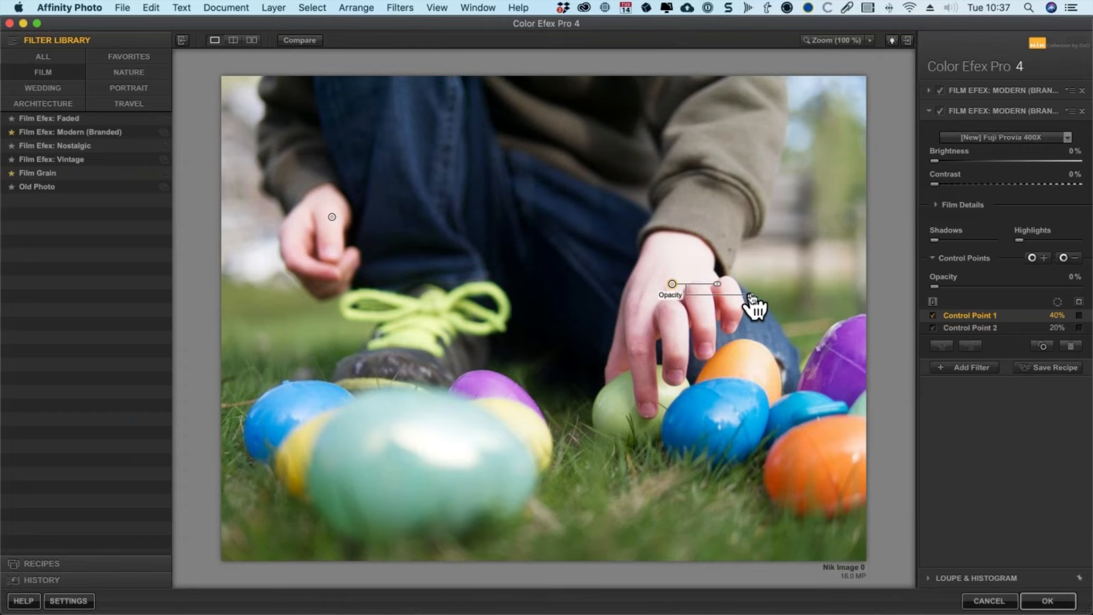
pyautogui.moveTo(751, 297); pyautogui.dragTo(694, 296)
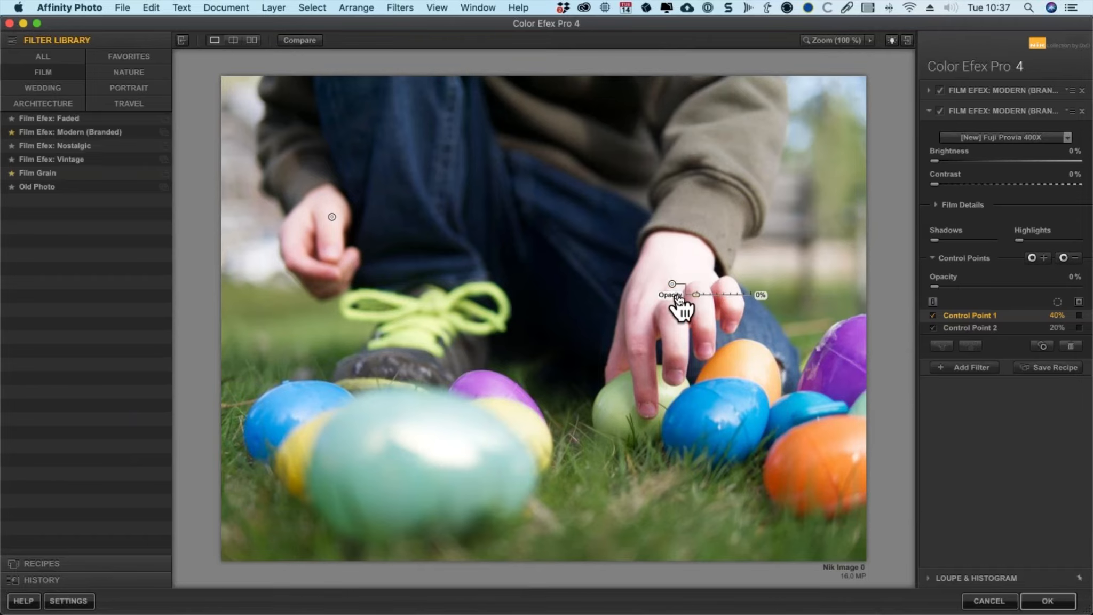
# Step: Select Control Point 2 and set the second filter's control-point Opacity to 100%
pyautogui.click(955, 328)
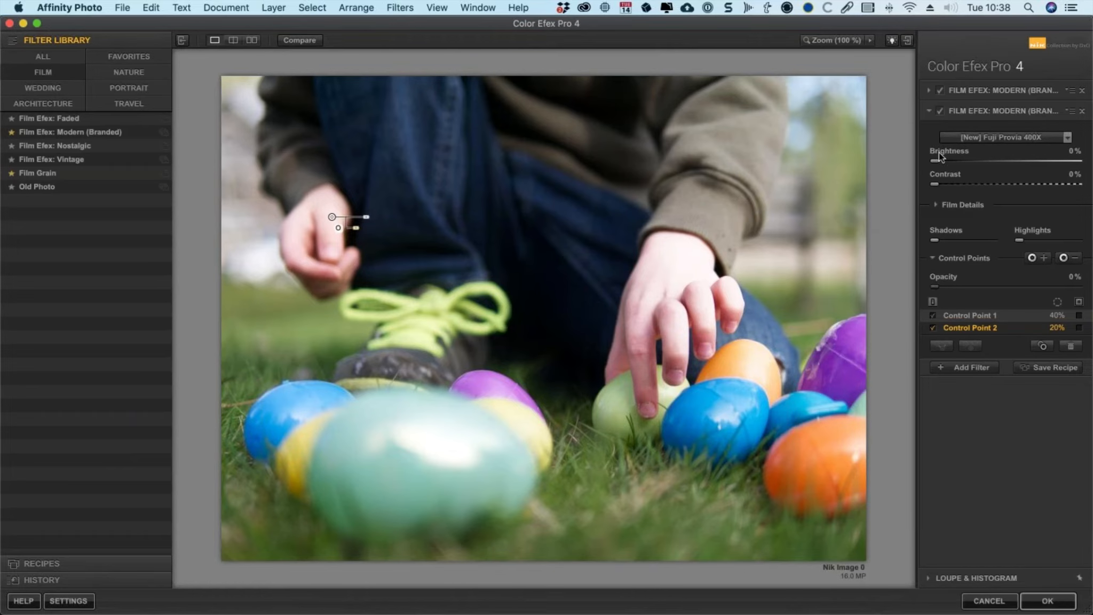
pyautogui.click(939, 111)
pyautogui.click(941, 111)
pyautogui.moveTo(934, 292); pyautogui.dragTo(1091, 291)
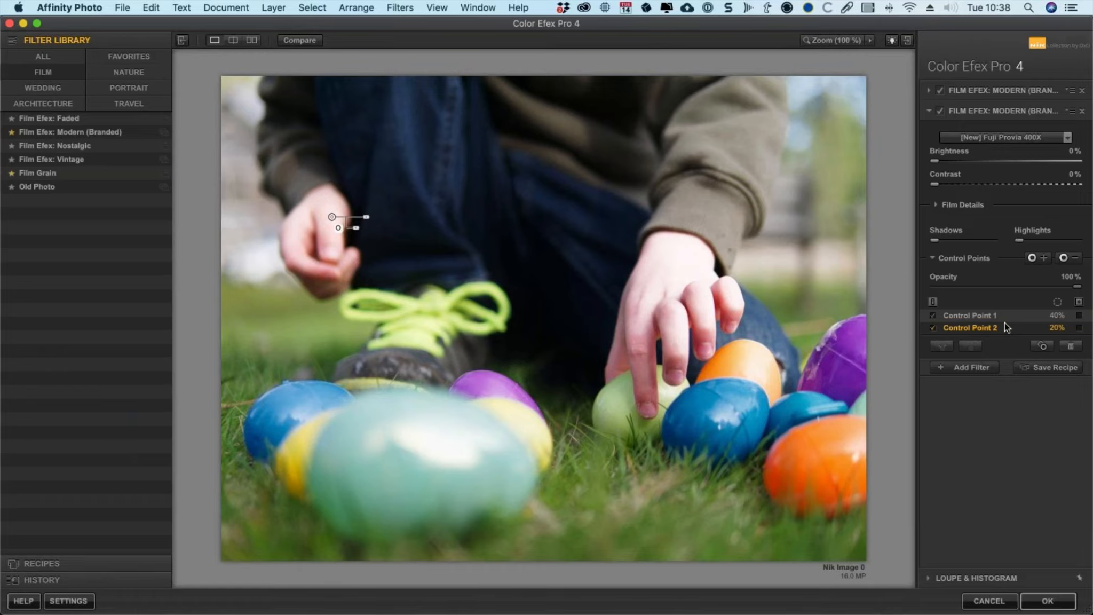
# Step: Toggle each filter's effect to compare, then apply the Color Efex Pro result to the photo
pyautogui.click(939, 90)
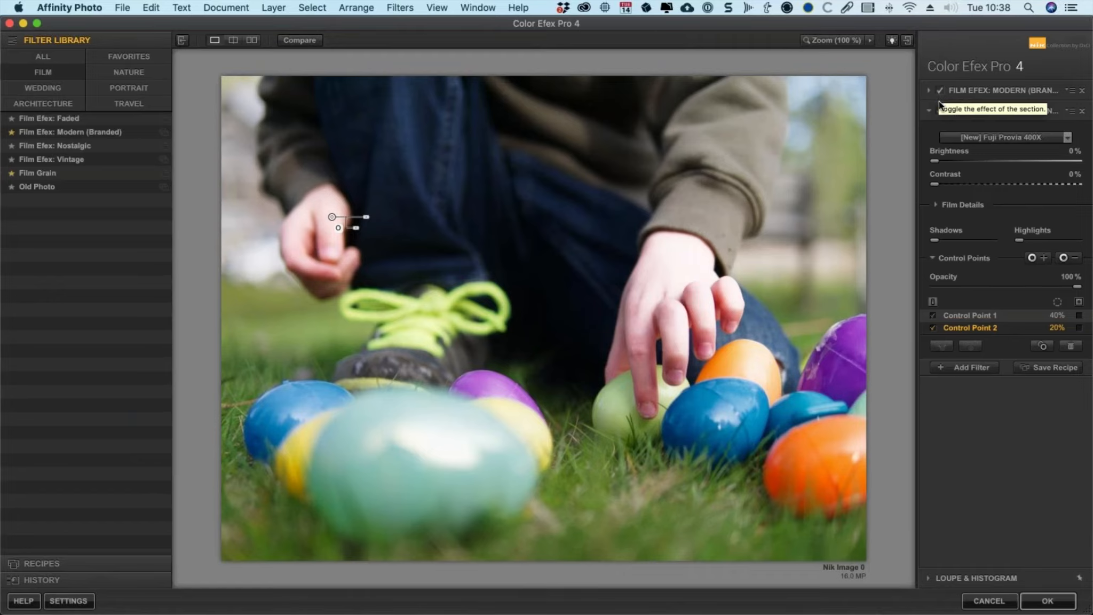
pyautogui.click(939, 110)
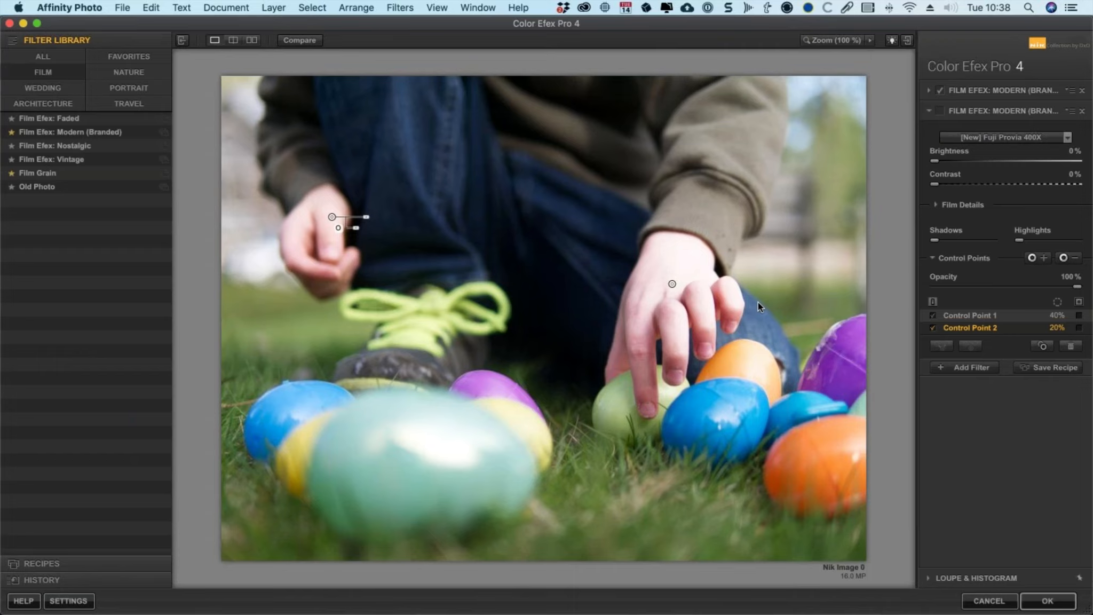
pyautogui.click(1047, 601)
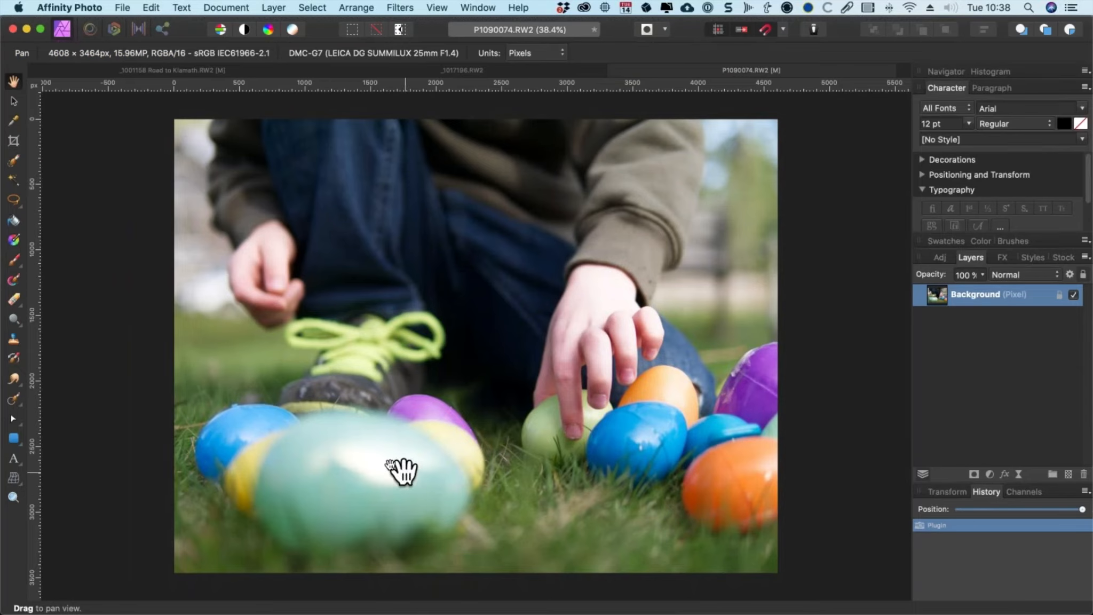
# Step: Open the RAW file _1001208 Alenka.RW2
pyautogui.click(122, 8)
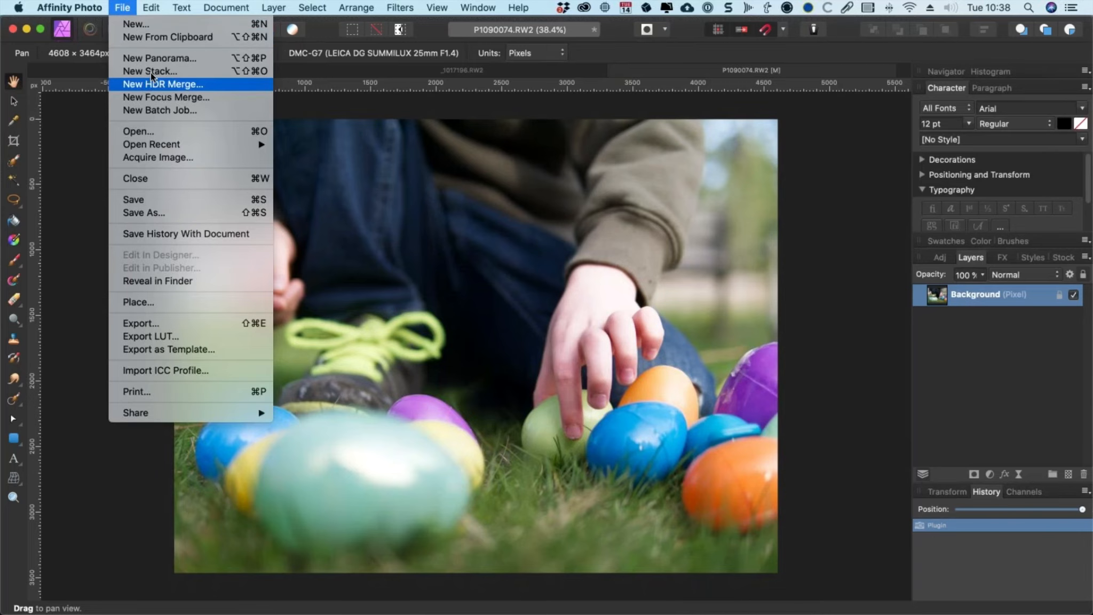
pyautogui.click(529, 198)
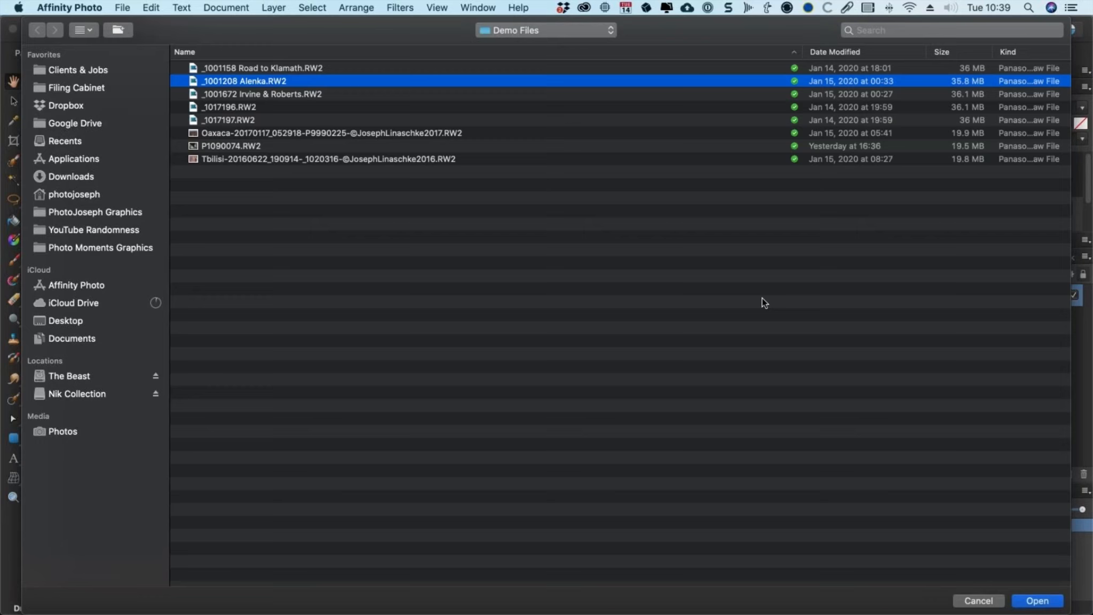
pyautogui.click(1030, 600)
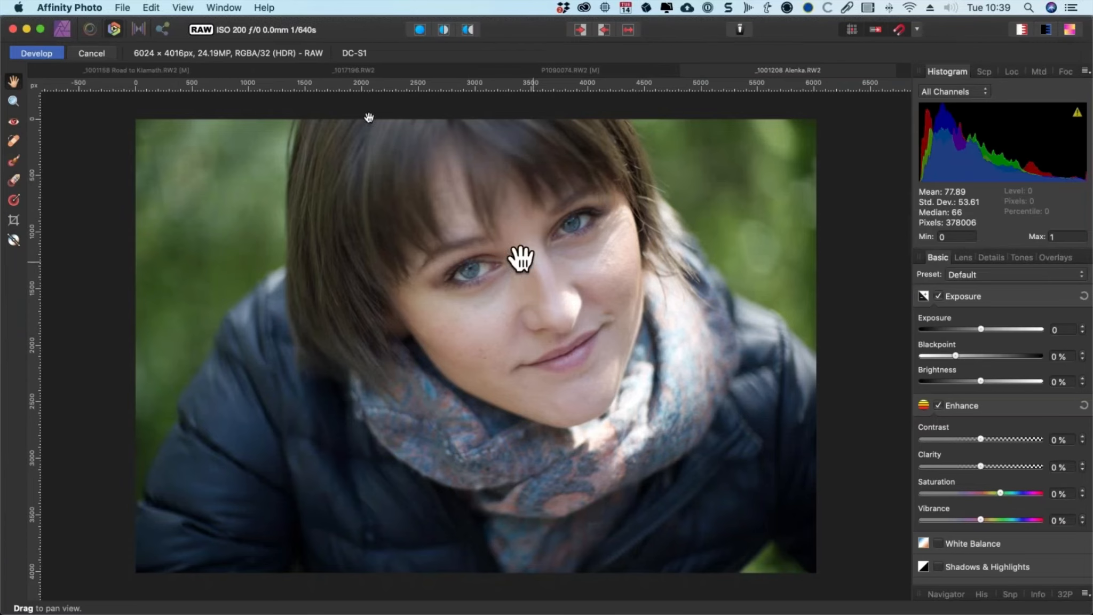
# Step: Develop the RAW portrait with default settings
pyautogui.click(222, 6)
pyautogui.moveTo(183, 6)
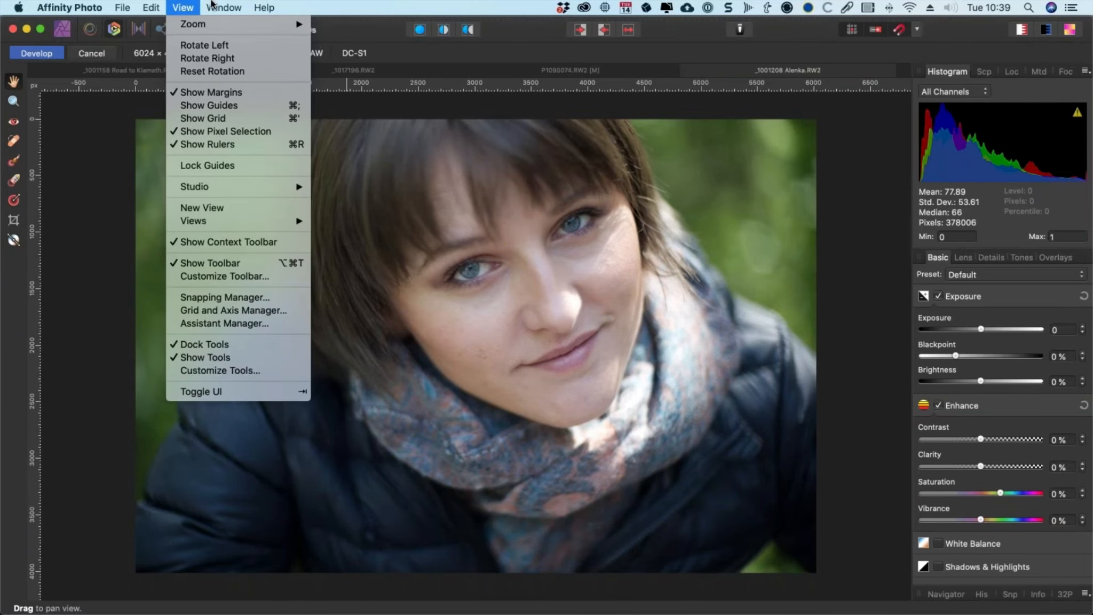
pyautogui.click(49, 53)
pyautogui.click(44, 55)
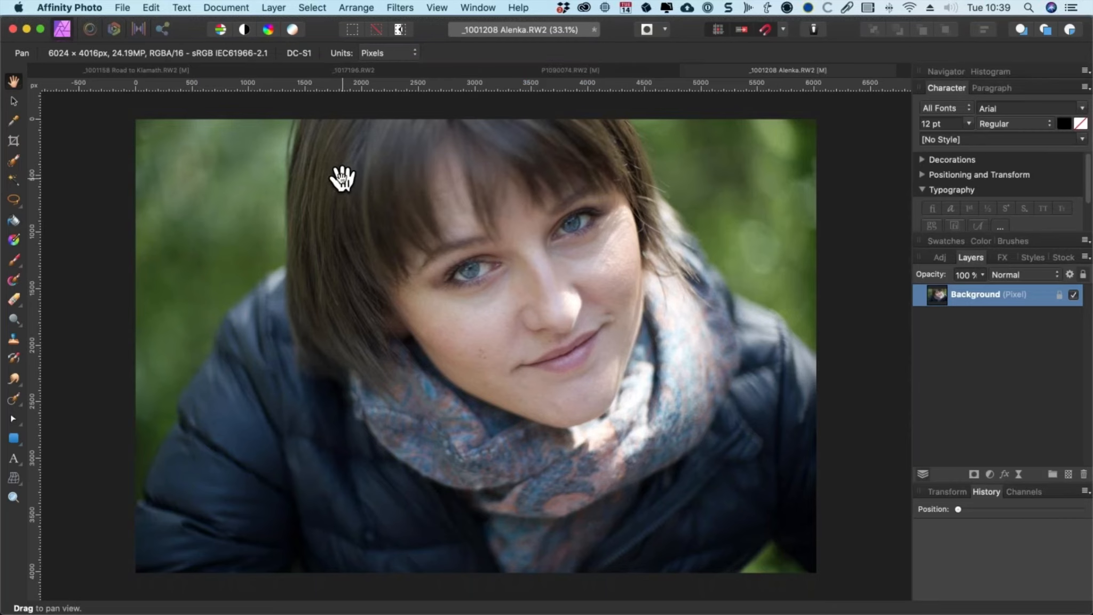
# Step: Launch the Nik Collection Color Efex Pro 4 plugin on the portrait
pyautogui.click(437, 7)
pyautogui.moveTo(408, 6)
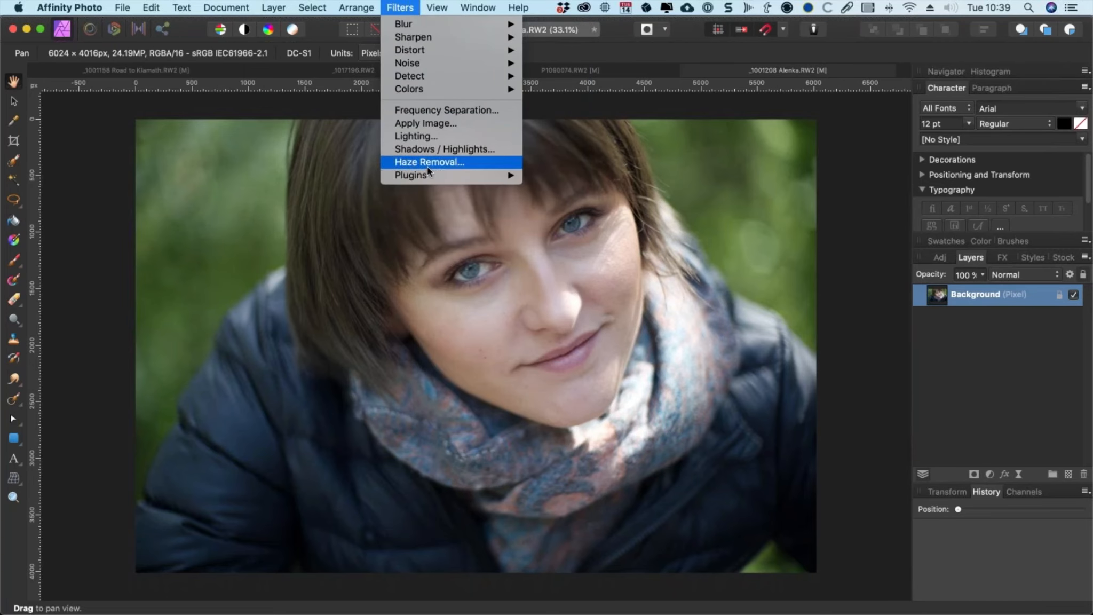
pyautogui.moveTo(427, 175)
pyautogui.moveTo(567, 176)
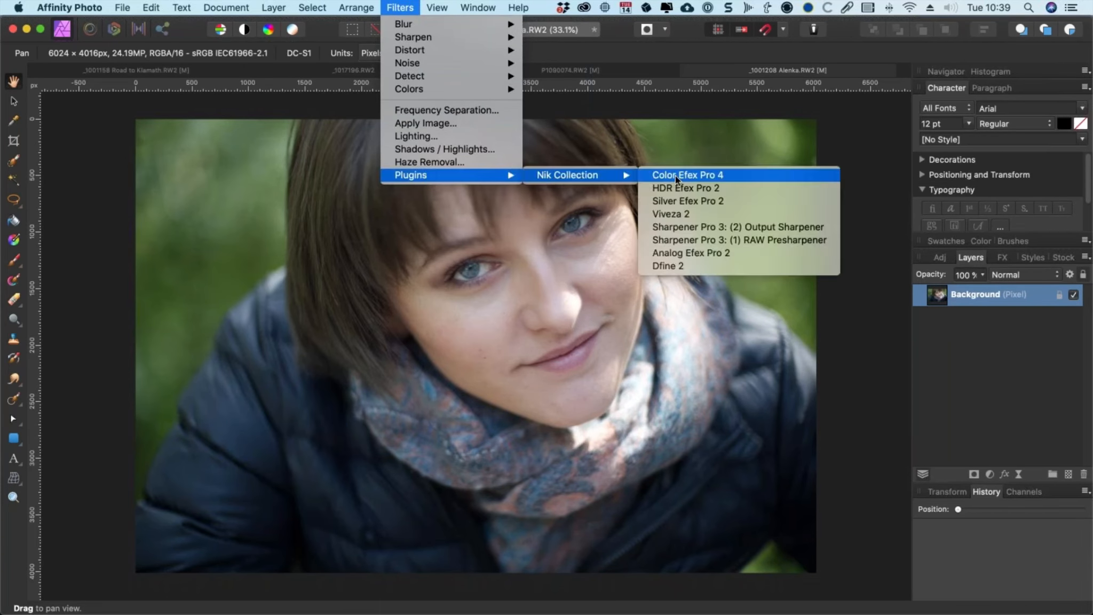
pyautogui.click(706, 178)
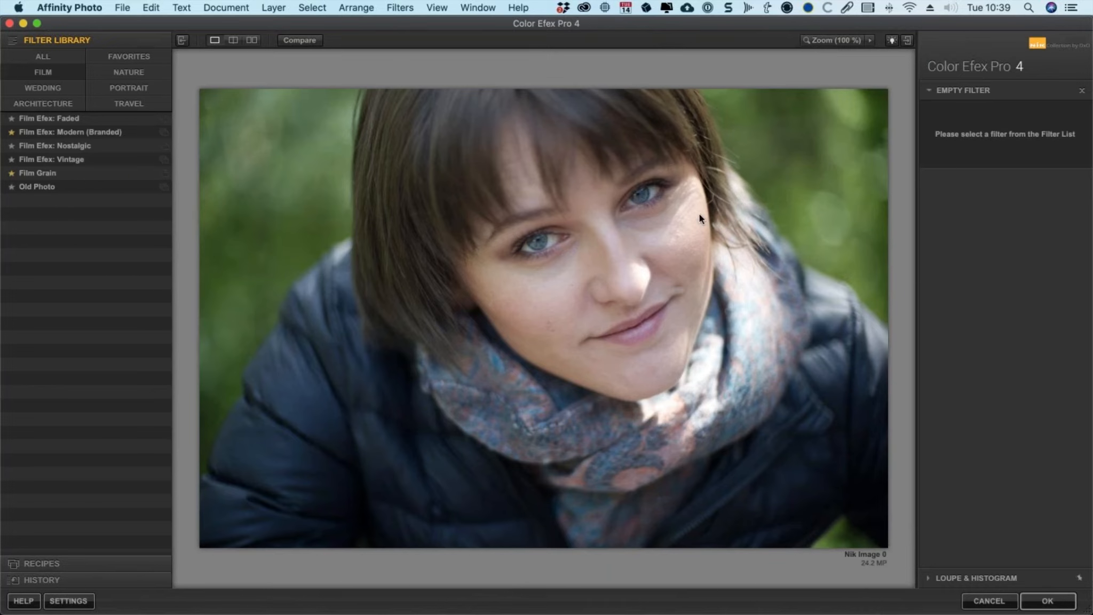
# Step: Show all filter categories and scroll through the full filter library list
pyautogui.click(46, 56)
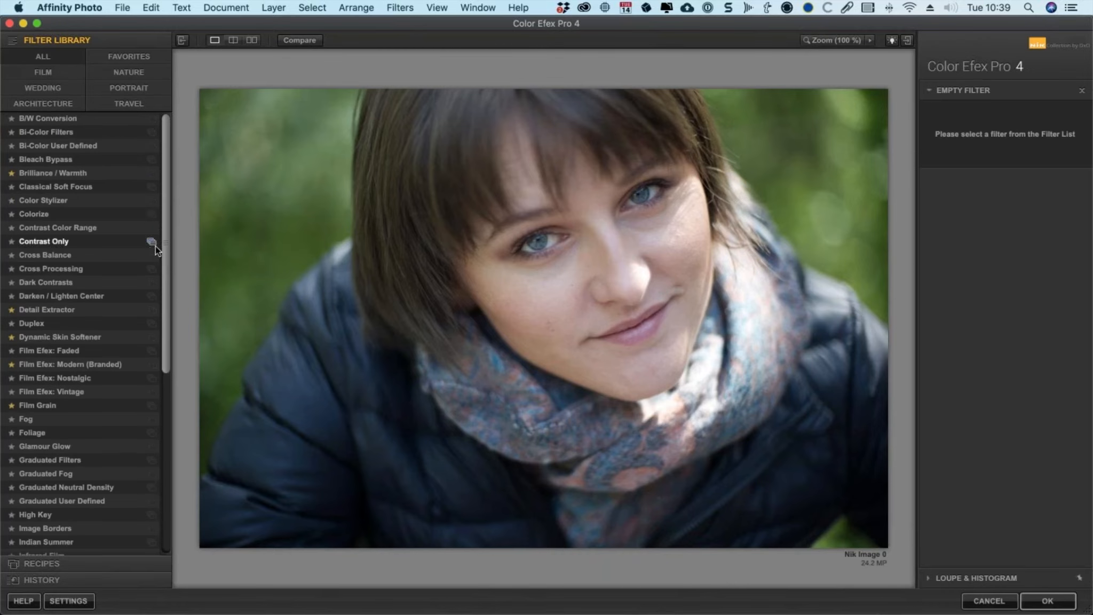
pyautogui.moveTo(165, 237); pyautogui.dragTo(161, 361)
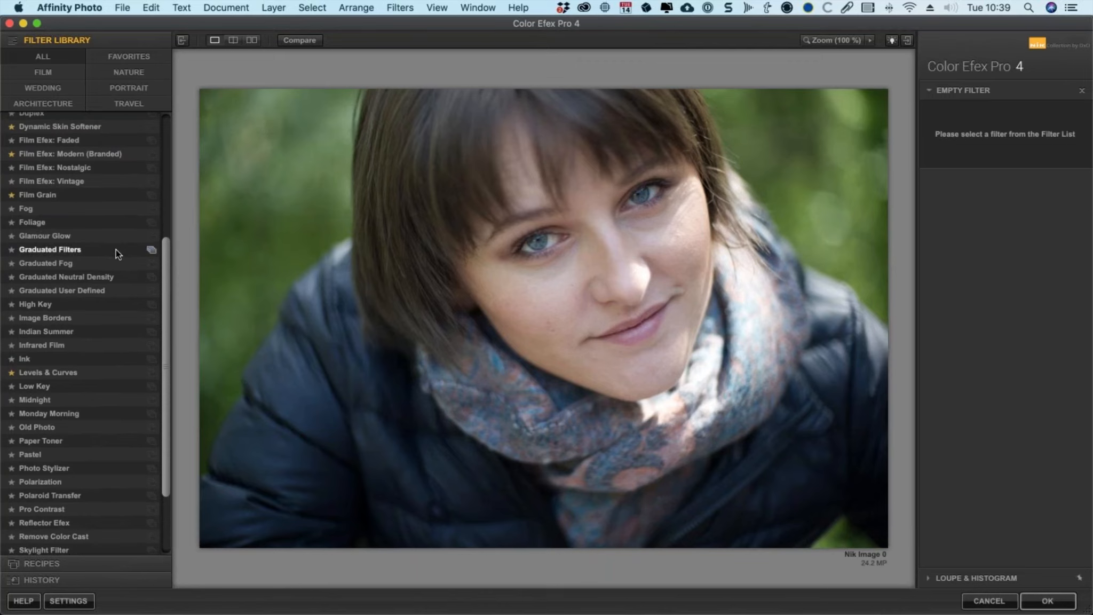
pyautogui.scroll(3, 116, 250)
pyautogui.scroll(-2, 117, 251)
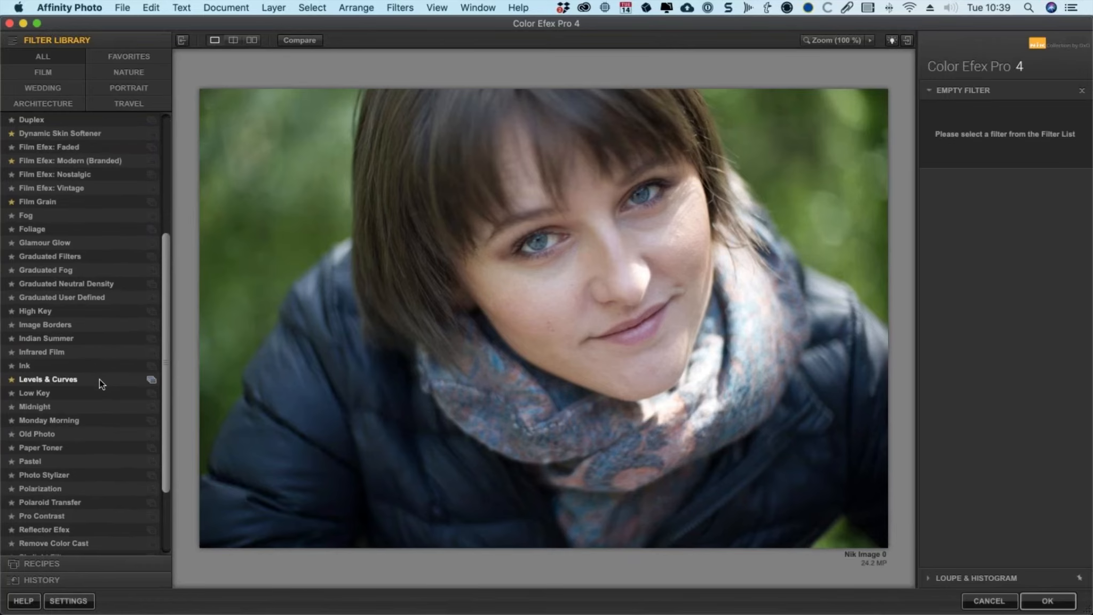
pyautogui.scroll(-6, 99, 379)
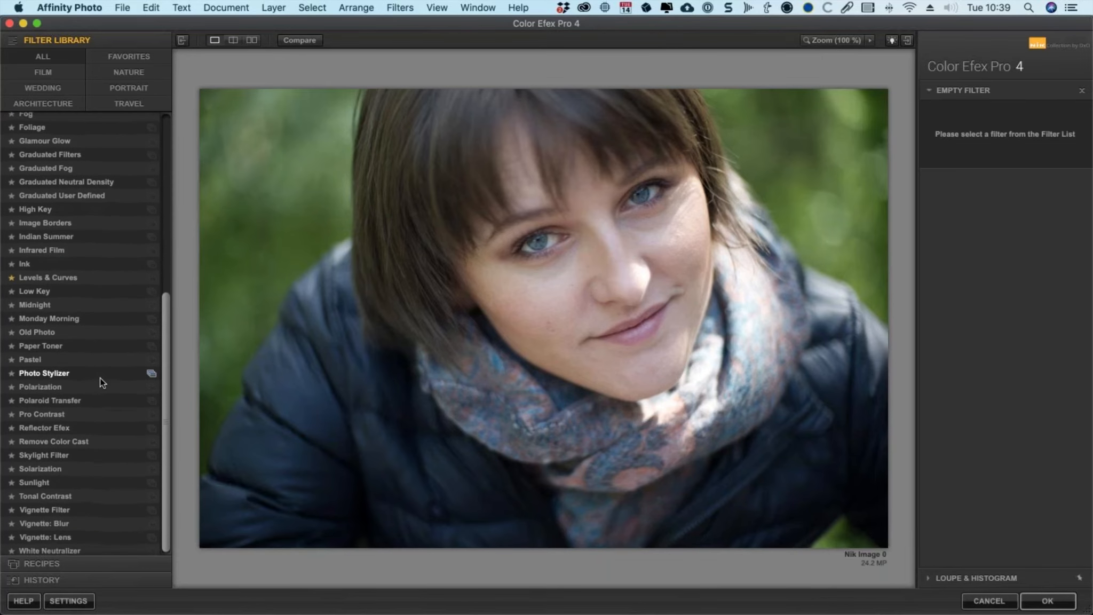
pyautogui.scroll(18, 100, 377)
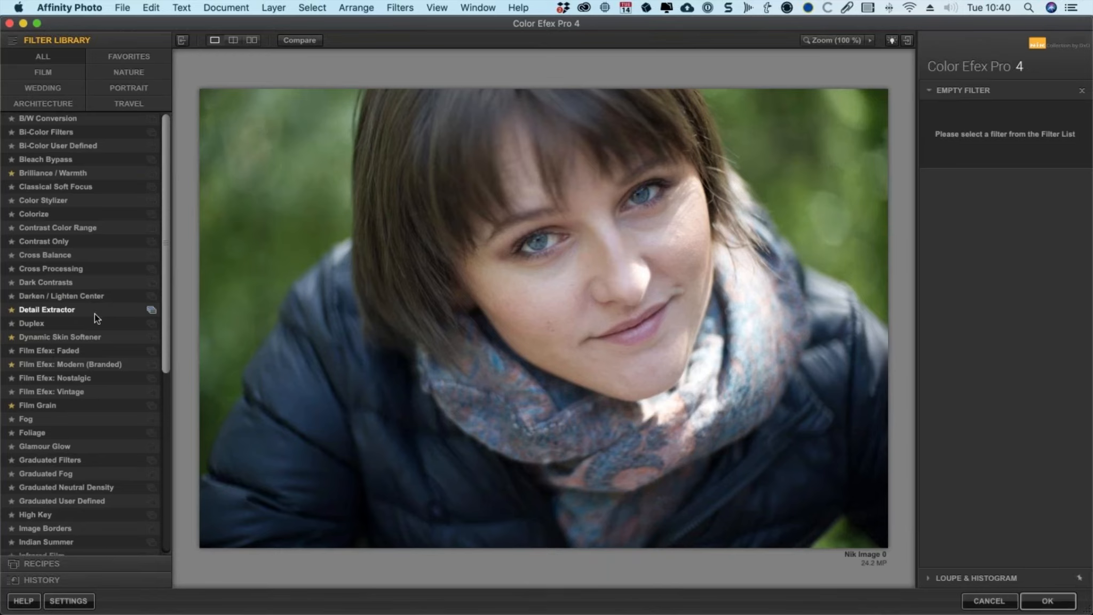
pyautogui.scroll(-3, 95, 313)
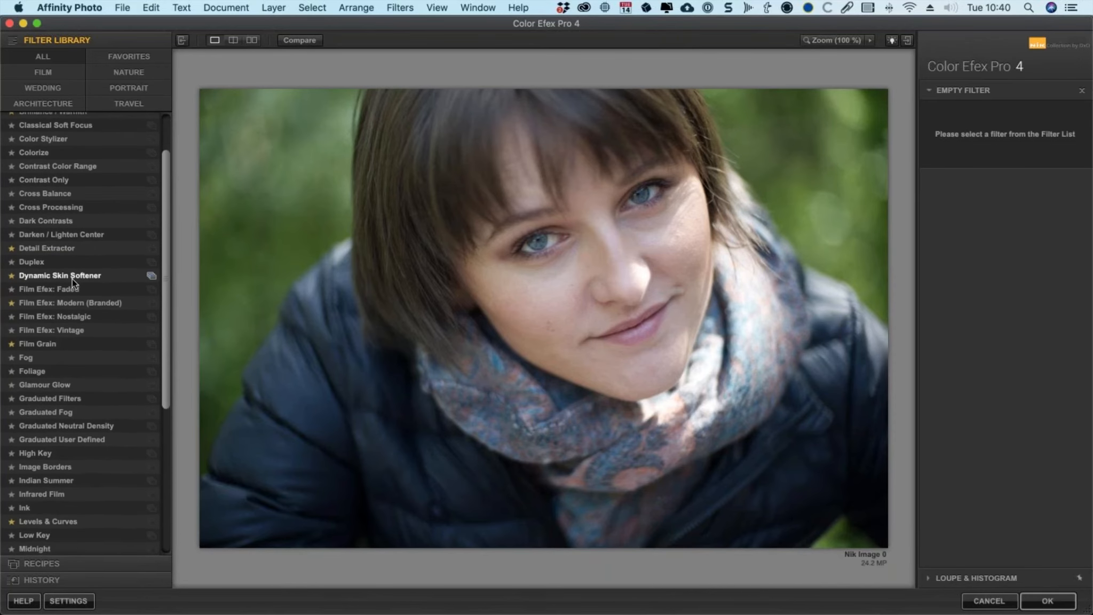
# Step: Apply the Dynamic Skin Softener filter and sample the skin colour from the woman's face
pyautogui.click(71, 278)
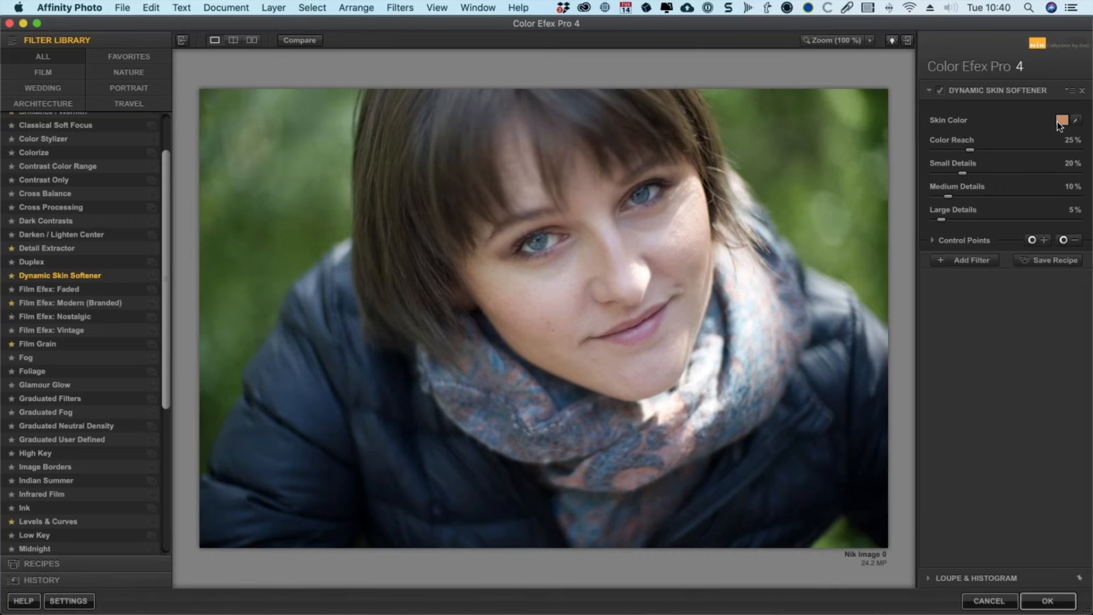
pyautogui.click(1075, 121)
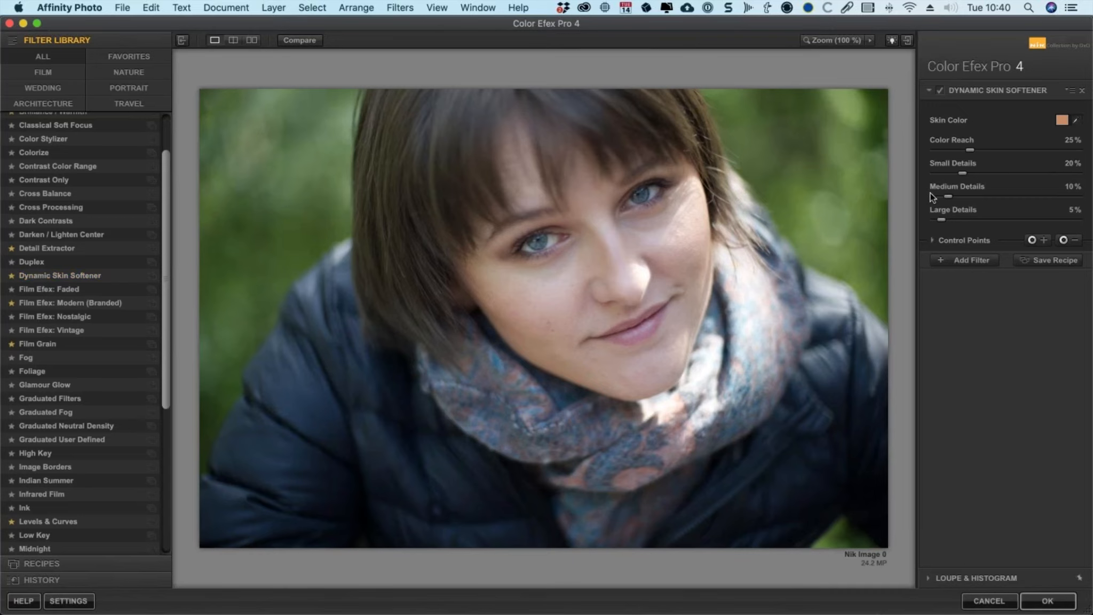
pyautogui.click(676, 242)
# Step: Add a second filter, Film Efex: Modern (Branded), picked from the Favorites category
pyautogui.click(965, 261)
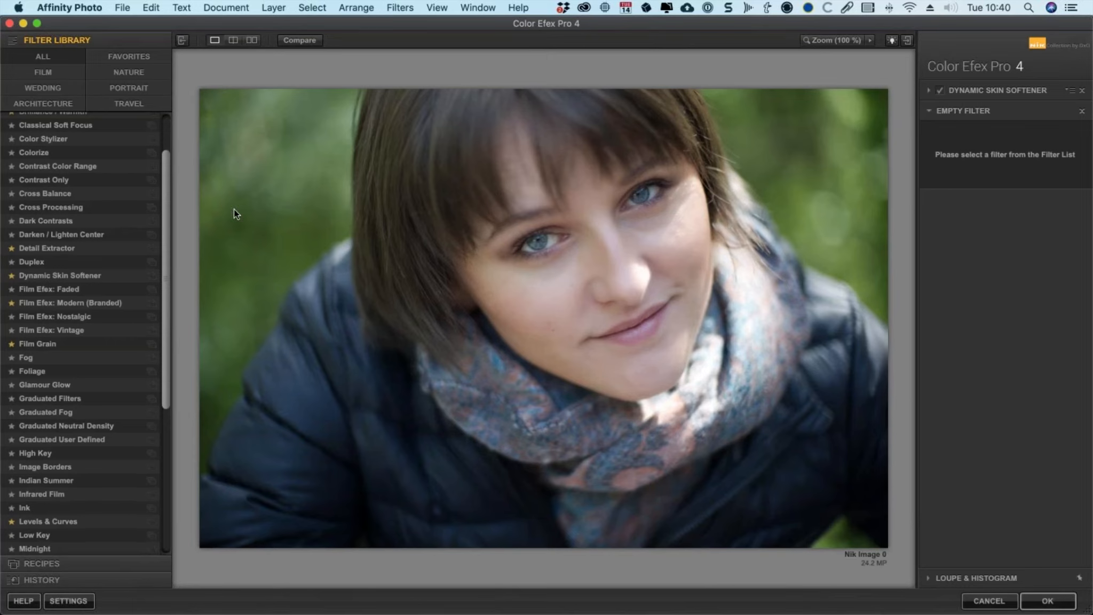
pyautogui.scroll(3, 146, 132)
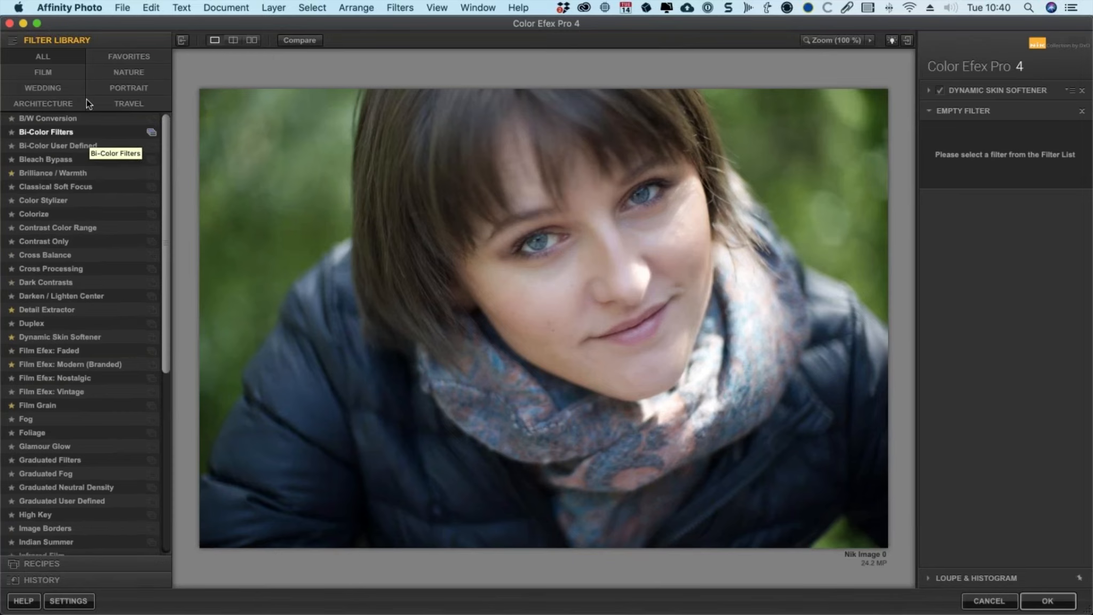
pyautogui.click(131, 51)
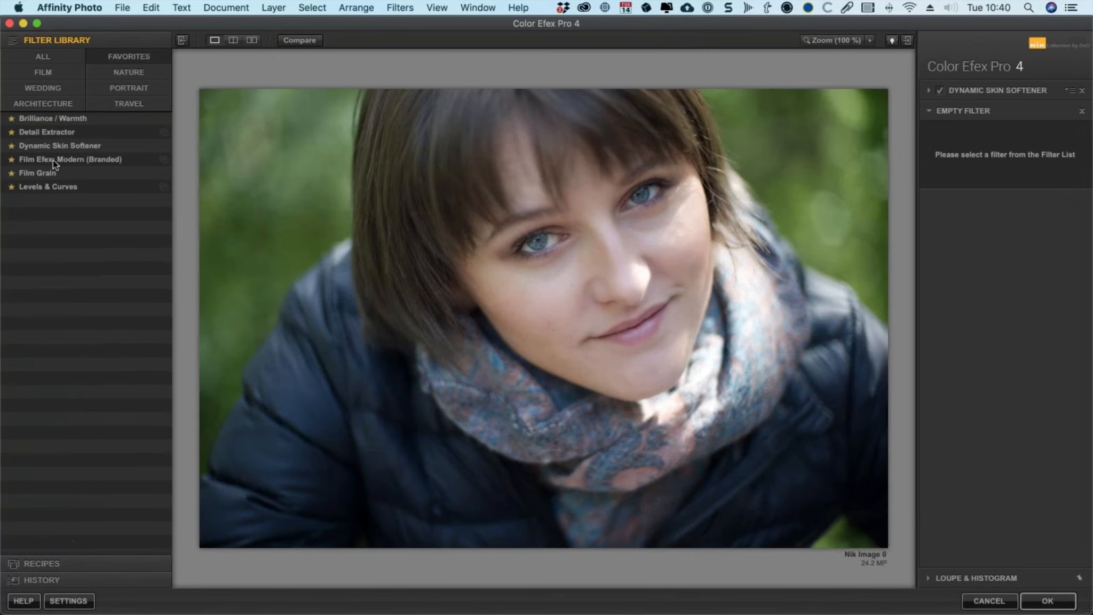
pyautogui.click(102, 160)
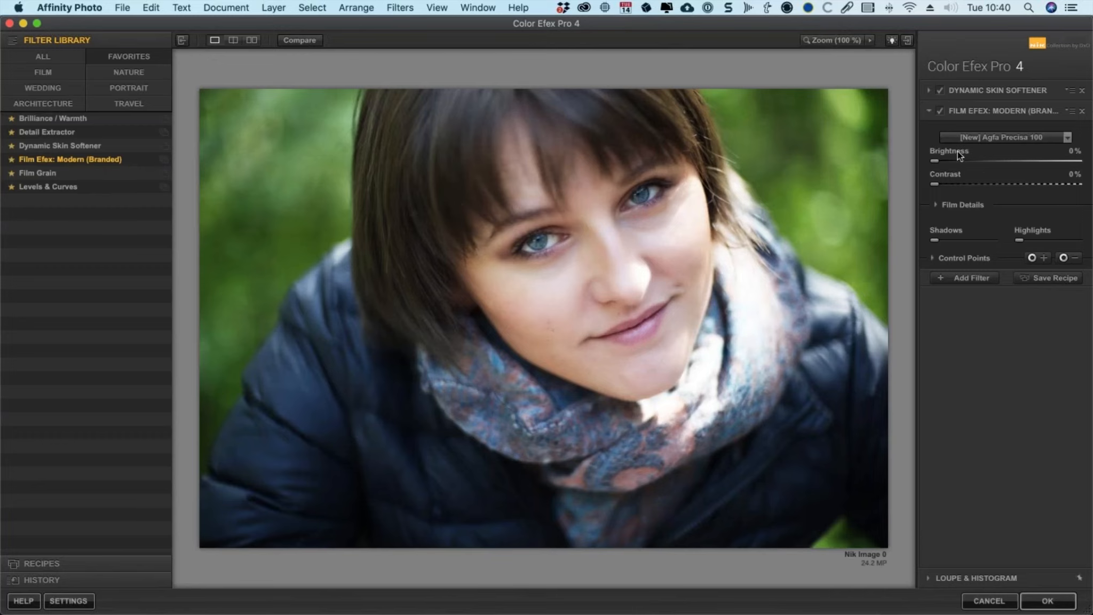
# Step: Set the film type to [New] Fuji Instax and toggle the comparison with the original image
pyautogui.click(1022, 139)
pyautogui.click(1018, 189)
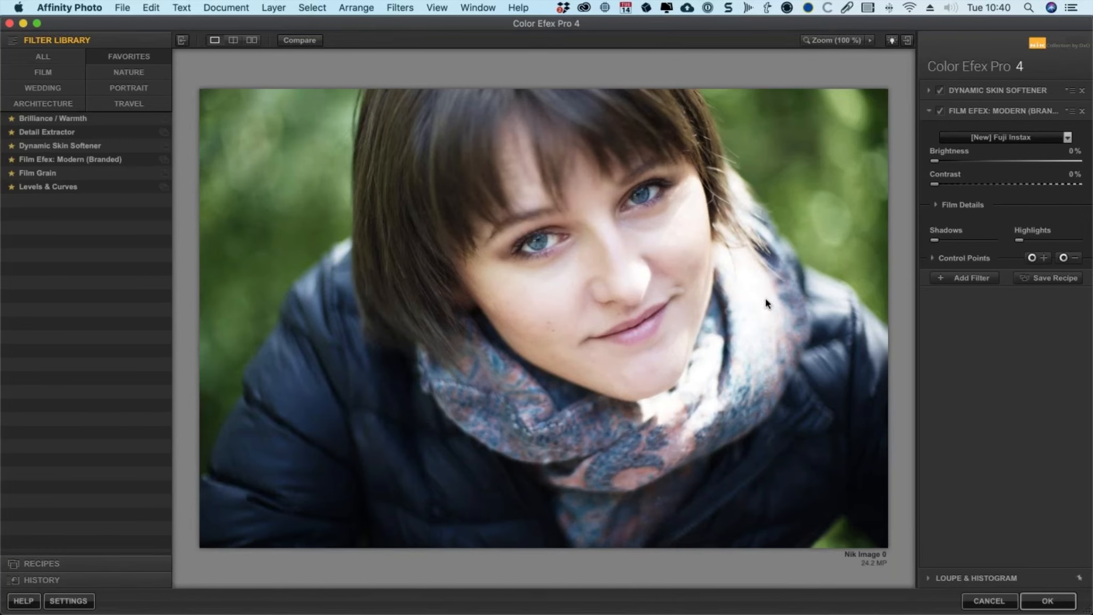
pyautogui.click(299, 39)
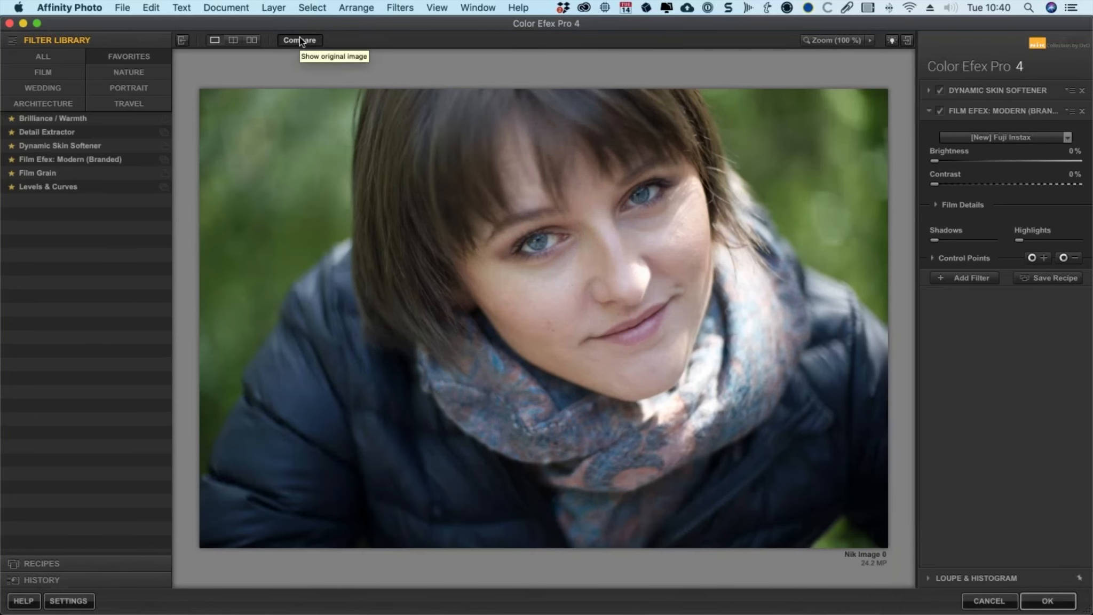
pyautogui.click(300, 38)
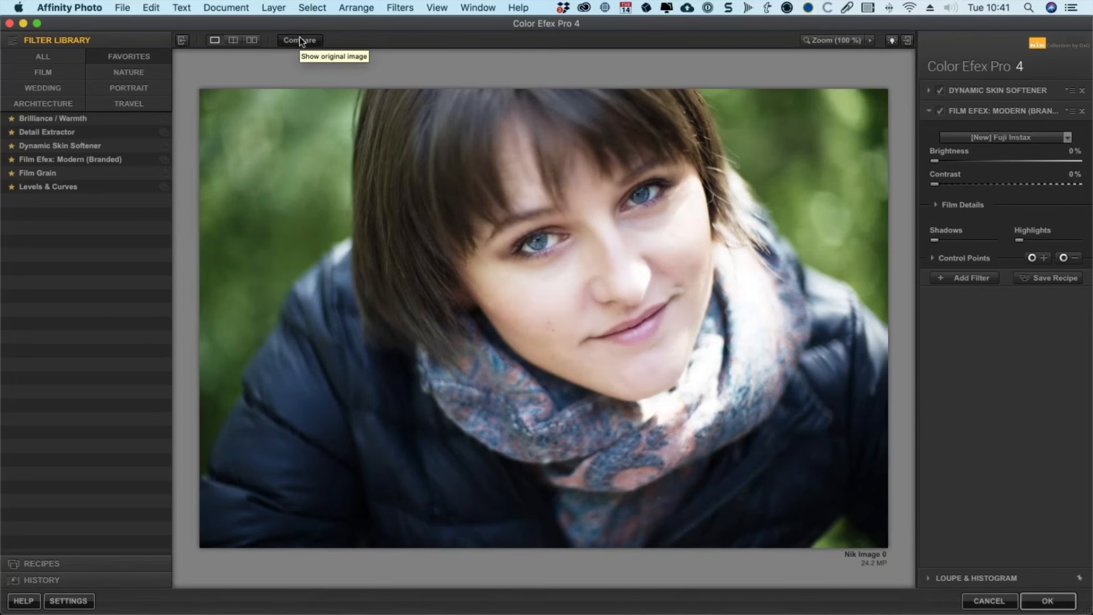
# Step: Place a negative control point on the scarf beside the chin and shrink its radius
pyautogui.click(1064, 257)
pyautogui.click(752, 326)
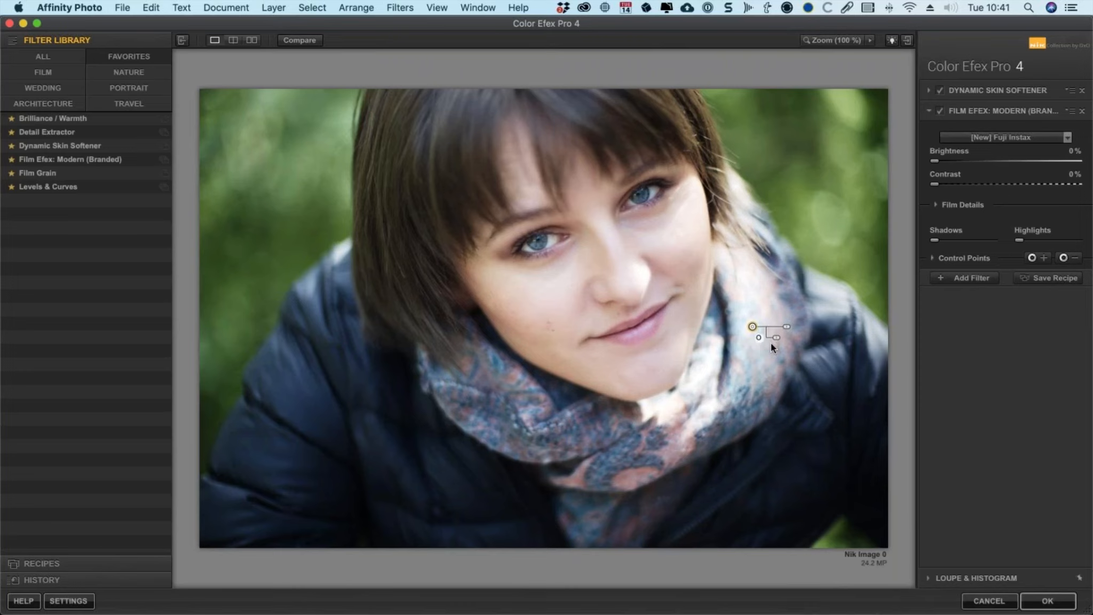
pyautogui.moveTo(776, 338)
pyautogui.mouseDown()
pyautogui.moveTo(812, 338)
pyautogui.moveTo(768, 342)
pyautogui.mouseUp()
# Step: Place a positive control point on the scarf below the chin and shrink its radius
pyautogui.click(1032, 257)
pyautogui.click(654, 405)
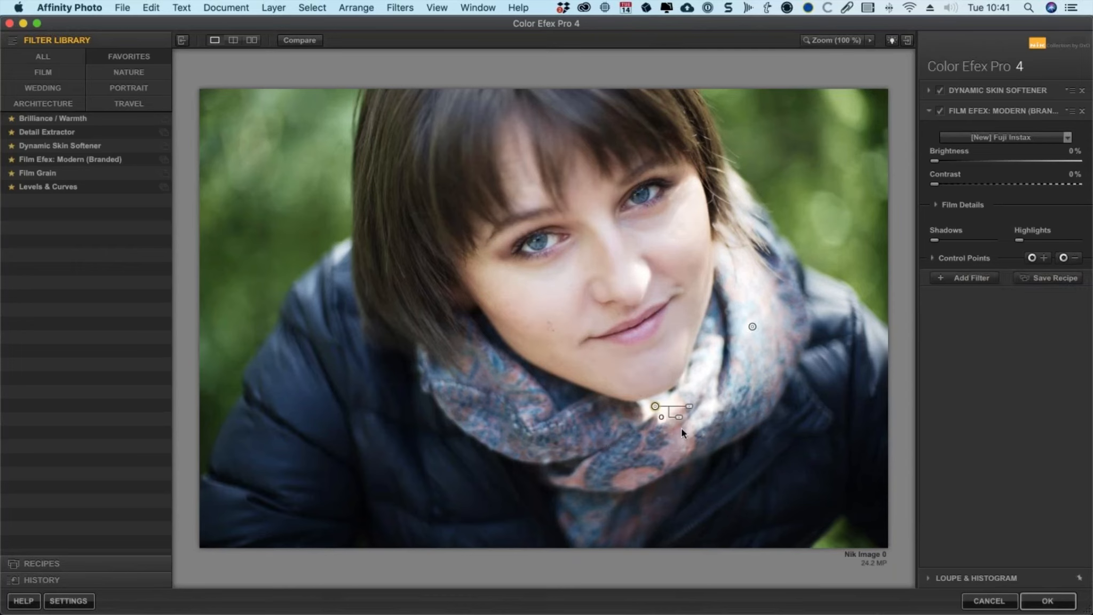
pyautogui.moveTo(684, 409); pyautogui.dragTo(661, 413)
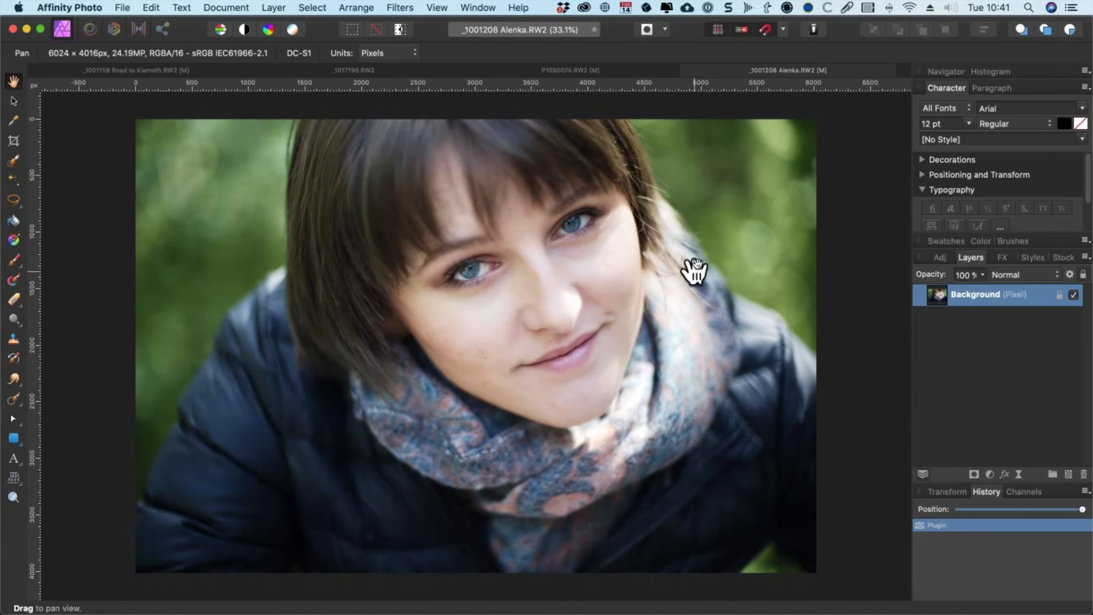
# Step: Switch to the Road to Klamath document and rewind its history to the original state
pyautogui.click(493, 71)
pyautogui.click(311, 70)
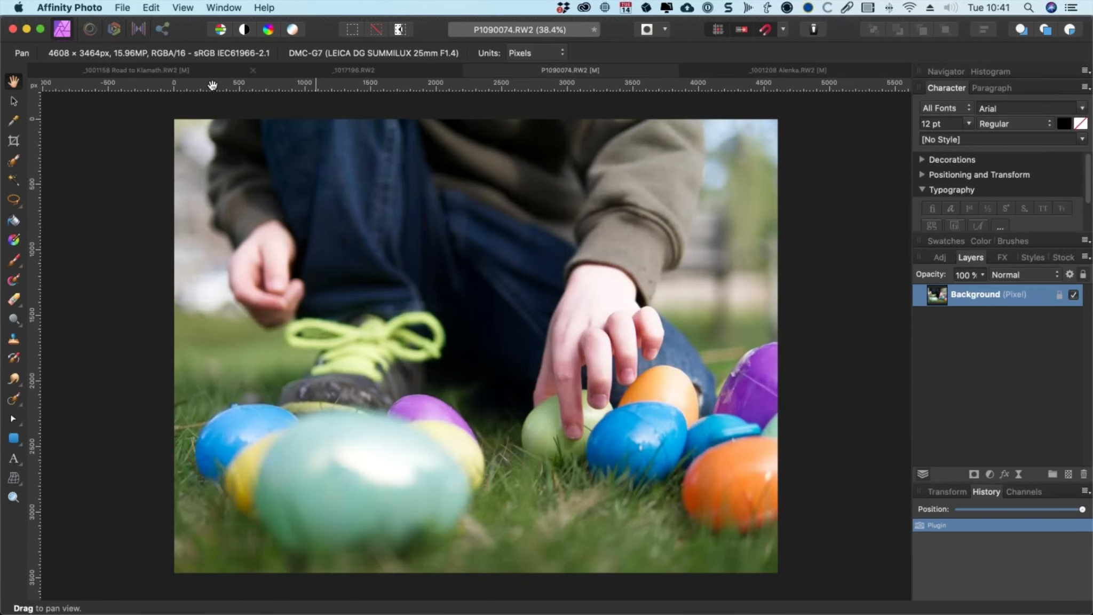
pyautogui.click(141, 70)
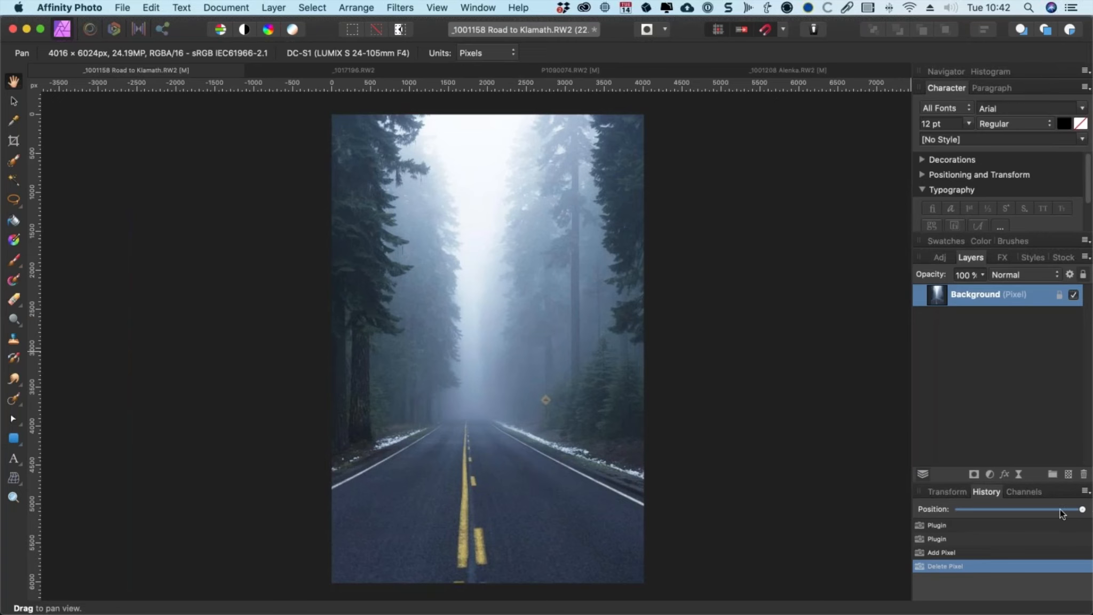
pyautogui.moveTo(1026, 508); pyautogui.dragTo(933, 512)
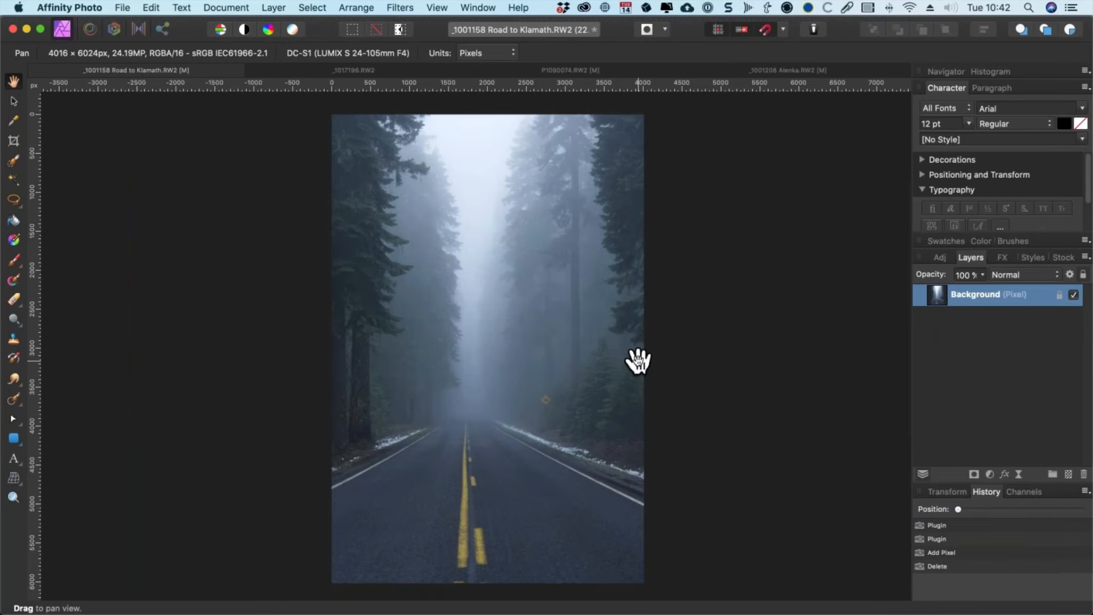
pyautogui.click(410, 6)
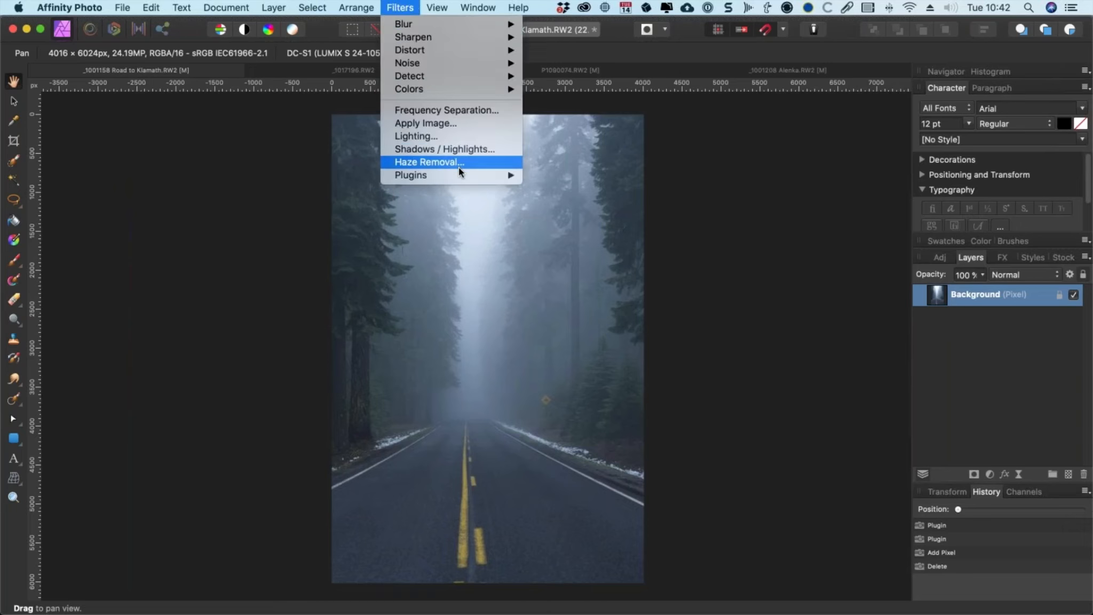
pyautogui.moveTo(464, 175)
pyautogui.moveTo(582, 175)
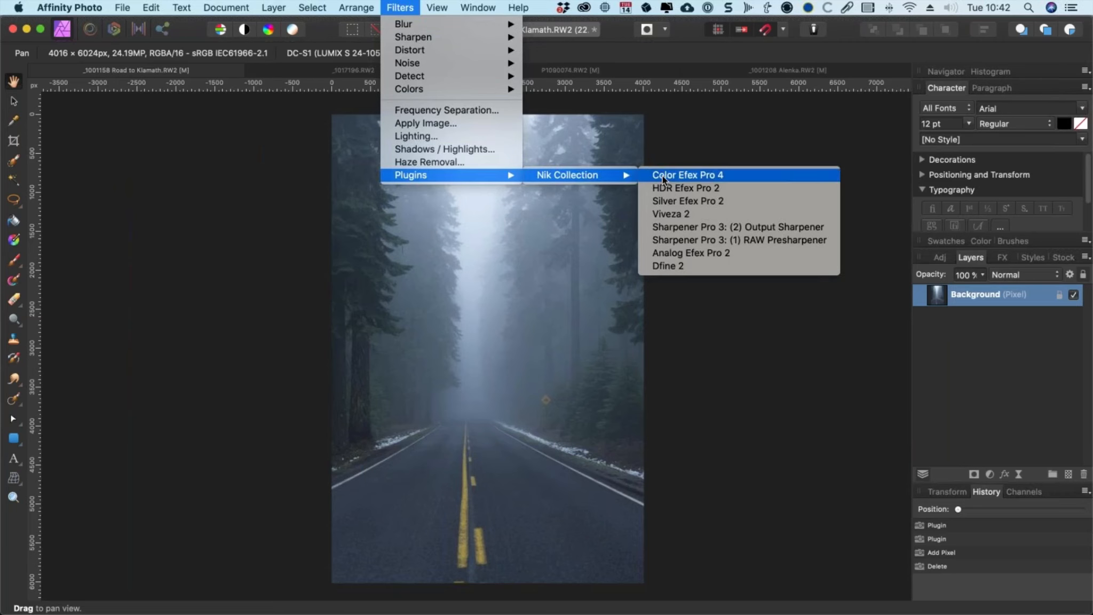
pyautogui.click(663, 176)
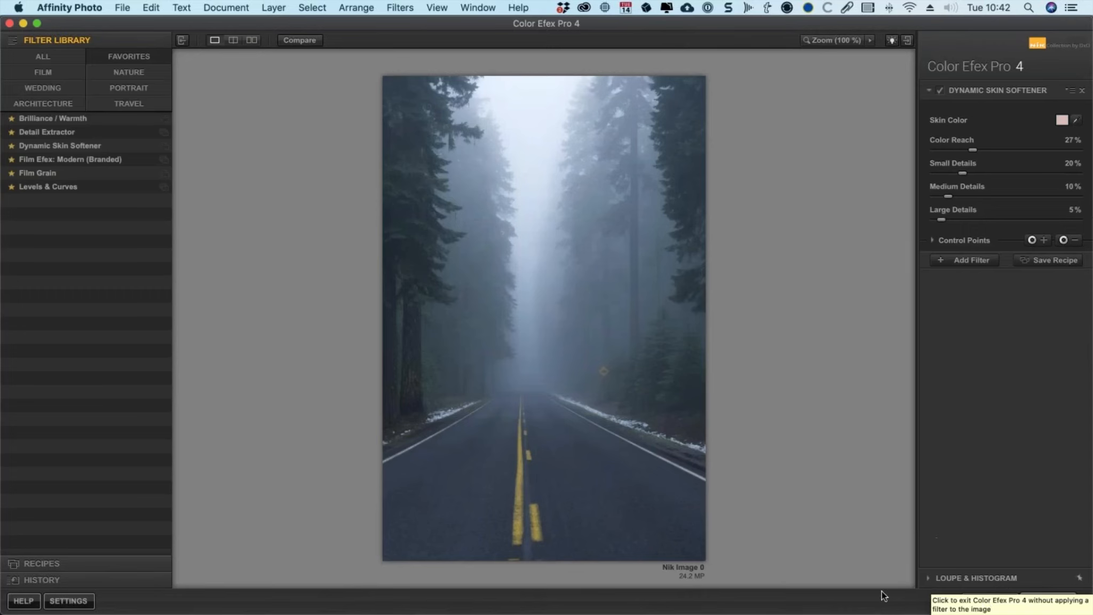
pyautogui.click(983, 602)
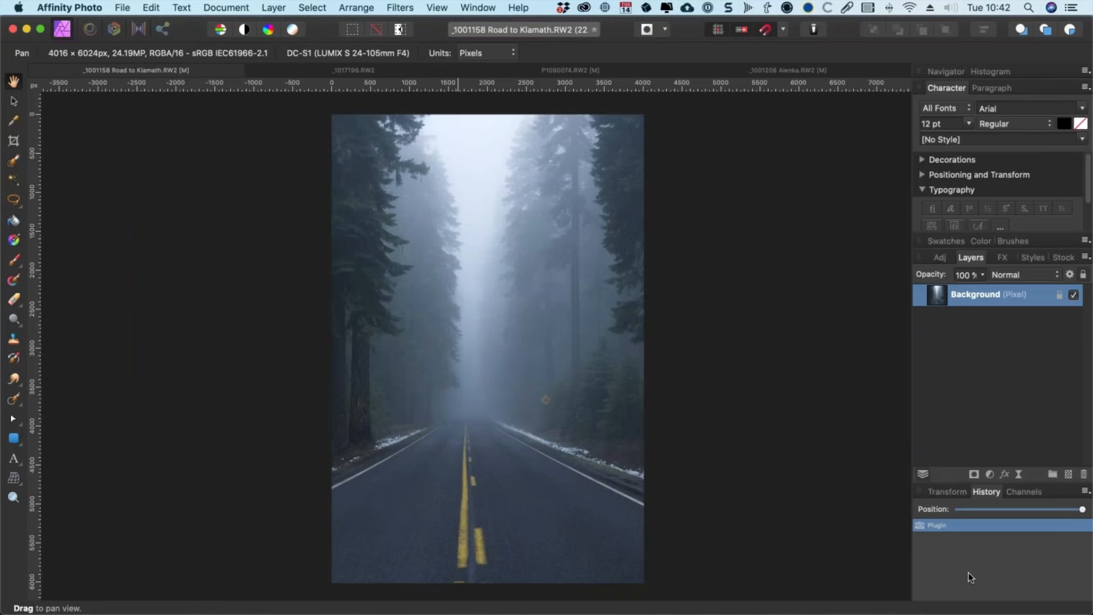
# Step: Launch the Nik Collection Analog Efex Pro 2 plugin on the road photo
pyautogui.click(409, 8)
pyautogui.moveTo(442, 175)
pyautogui.moveTo(574, 175)
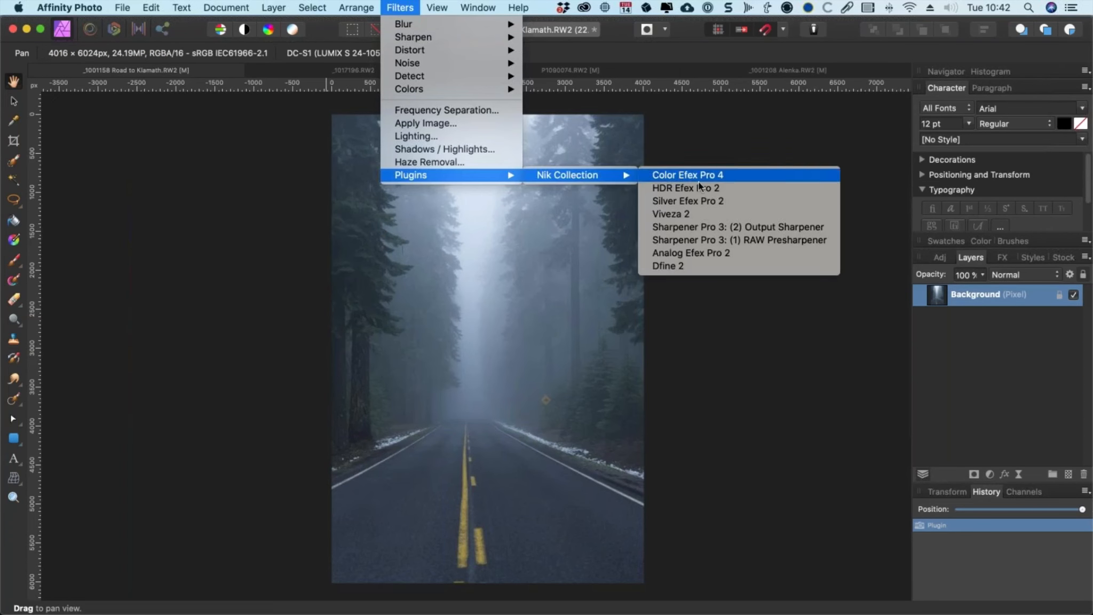
pyautogui.click(732, 253)
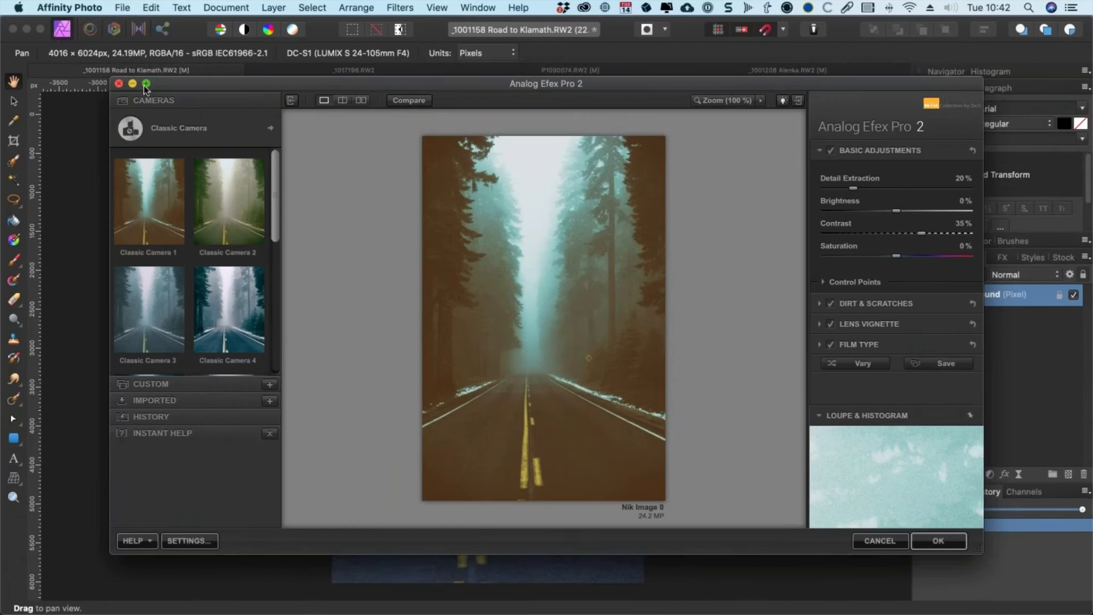
pyautogui.click(143, 84)
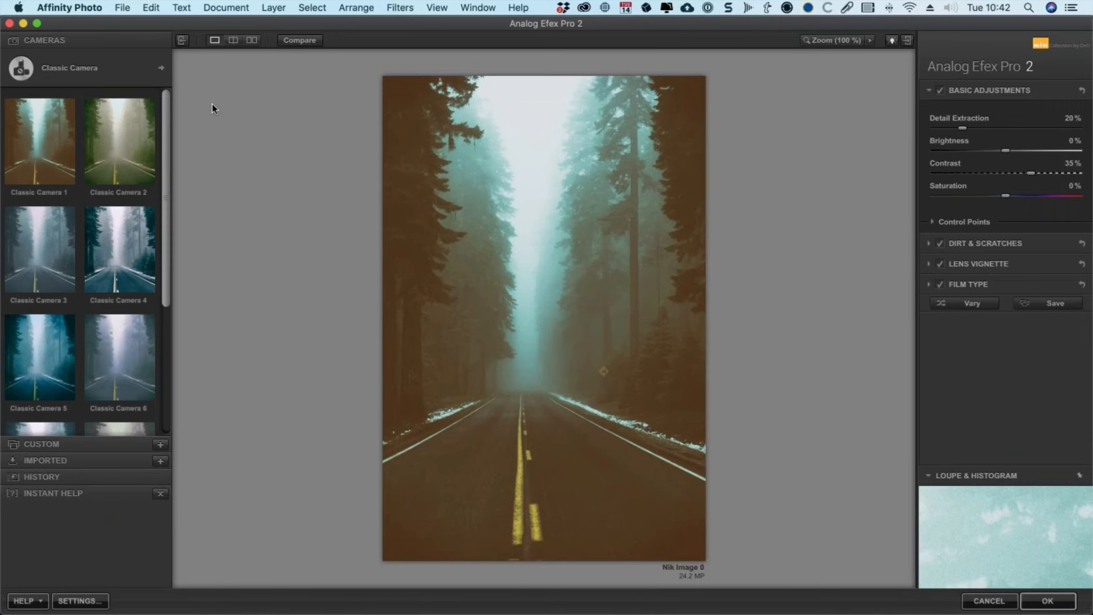
# Step: Switch the camera type to Motion and apply the Motion 8 preset
pyautogui.click(136, 75)
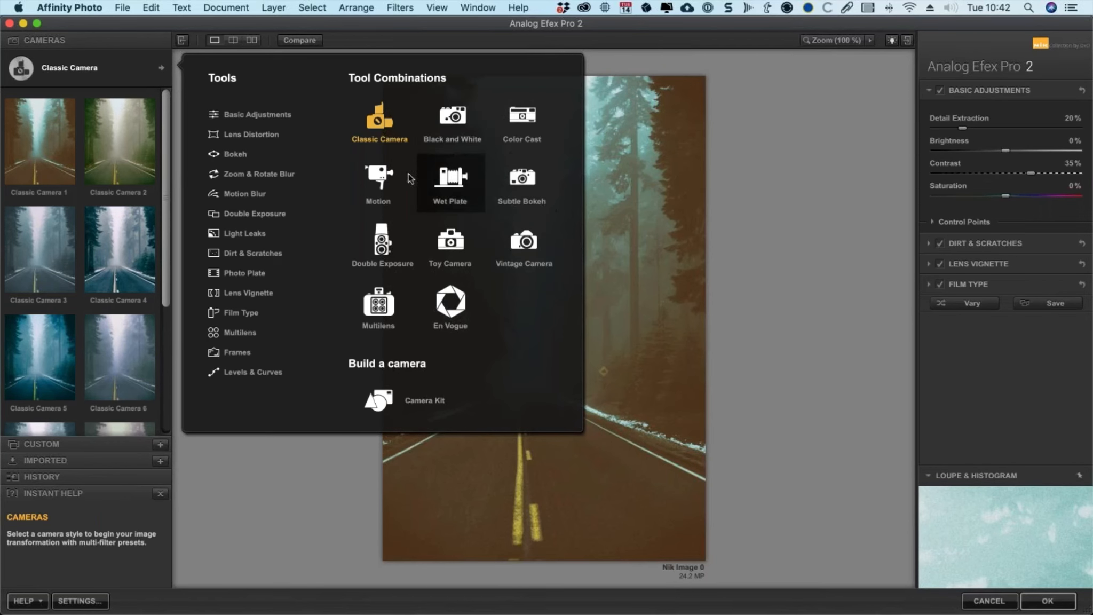
pyautogui.click(378, 180)
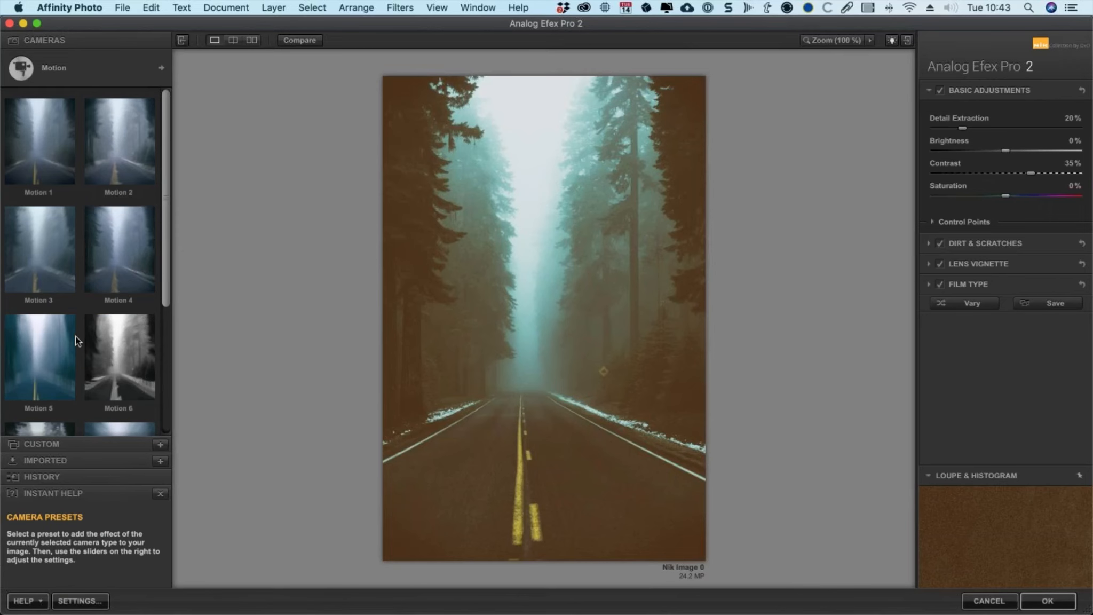
pyautogui.scroll(-3, 76, 334)
pyautogui.scroll(-3, 85, 328)
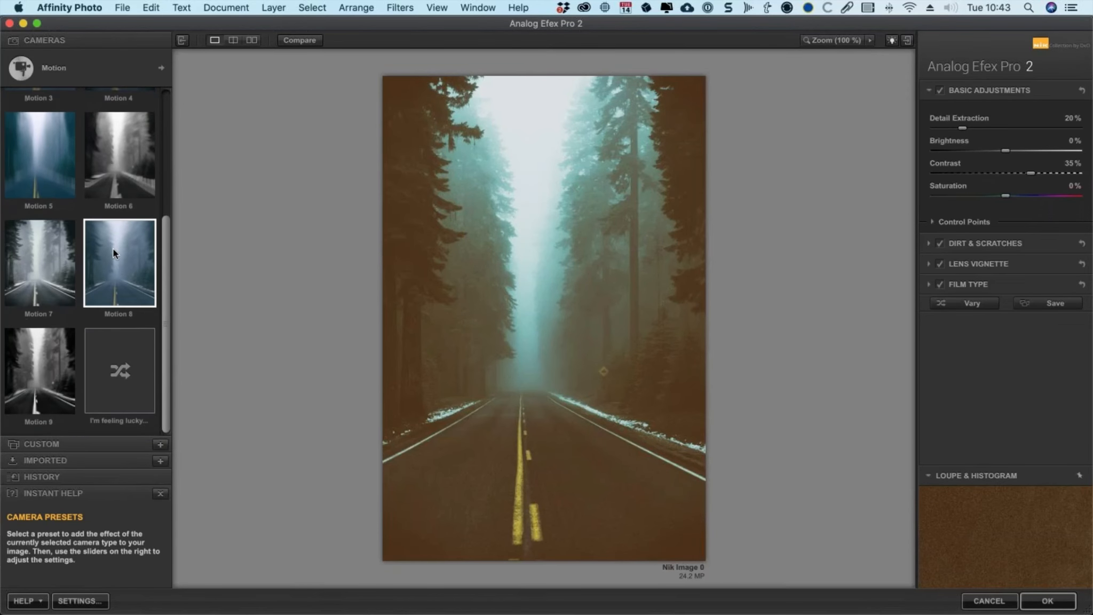
pyautogui.click(115, 256)
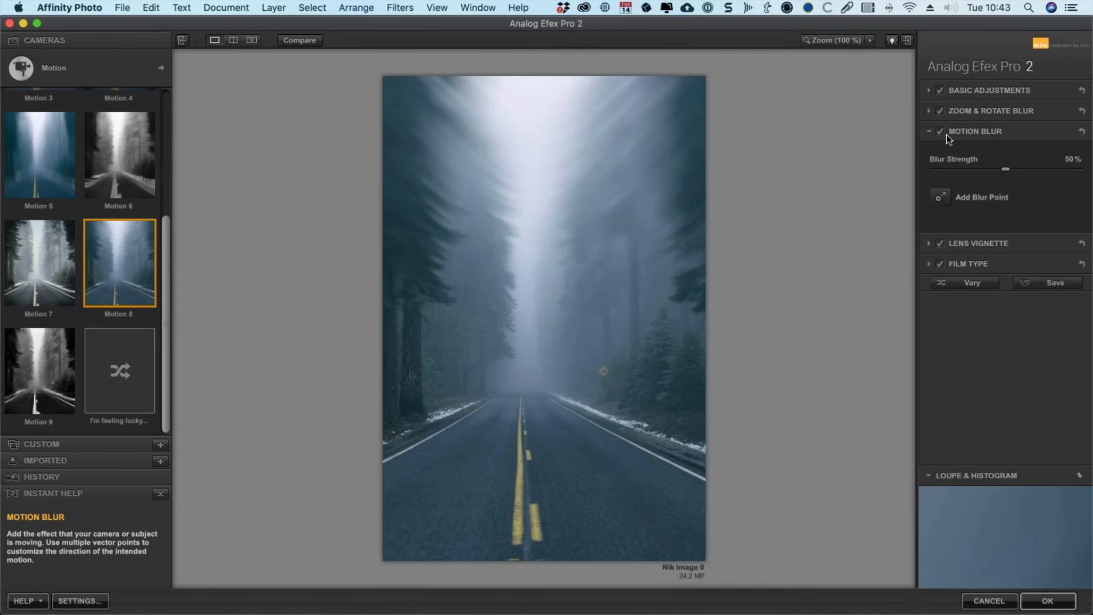
# Step: Toggle the Basic Adjustments and Motion Blur sections off and on to compare their effect
pyautogui.click(940, 90)
pyautogui.click(941, 90)
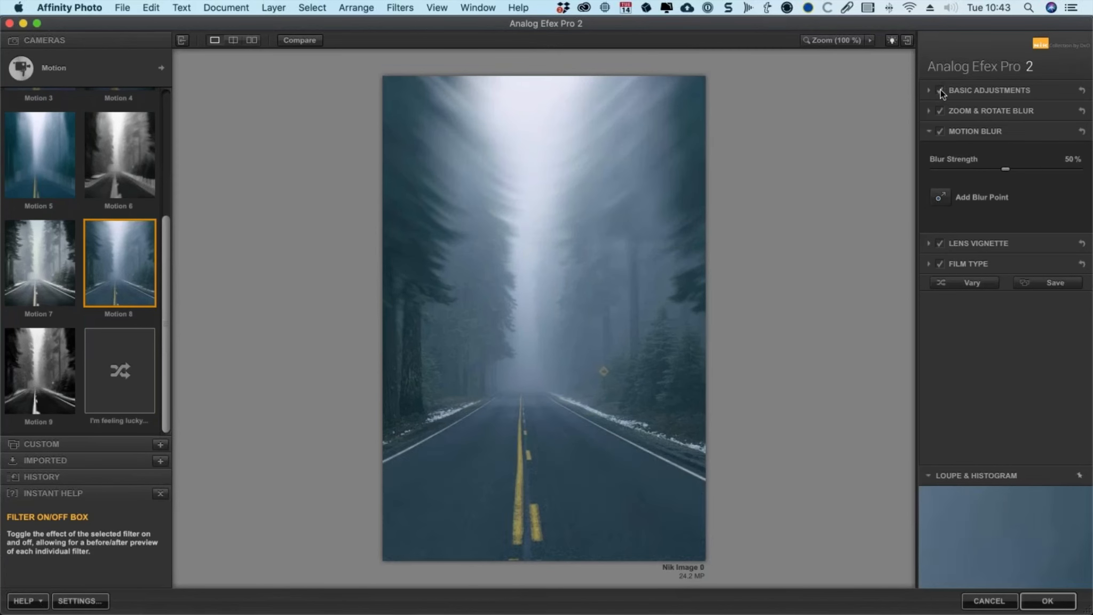
pyautogui.click(941, 132)
pyautogui.click(941, 132)
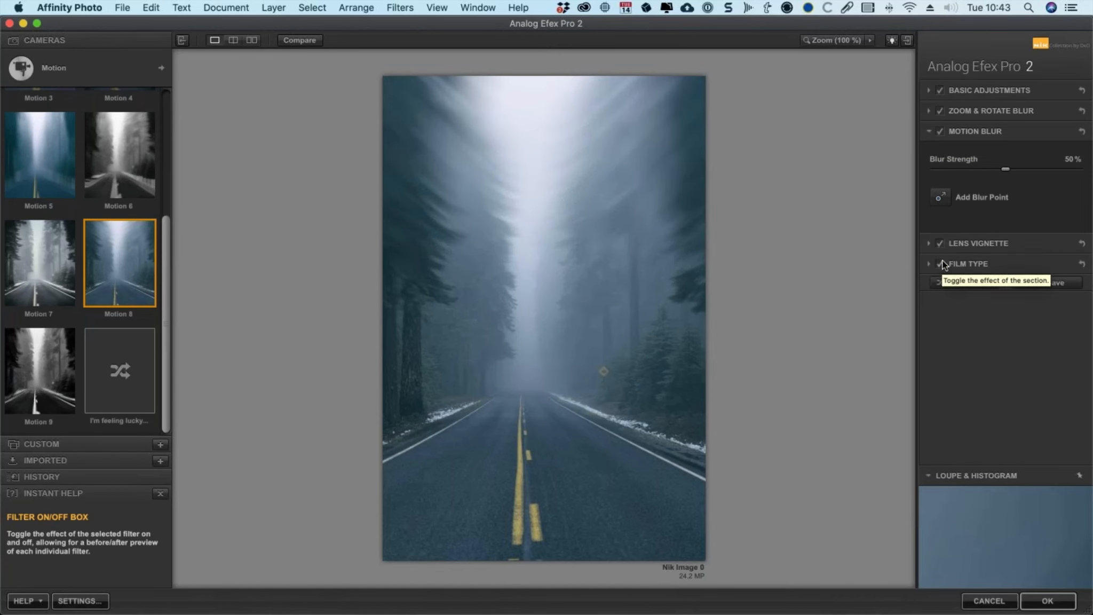
# Step: Open the Lens Vignette section and set its amount to -15%
pyautogui.click(1024, 243)
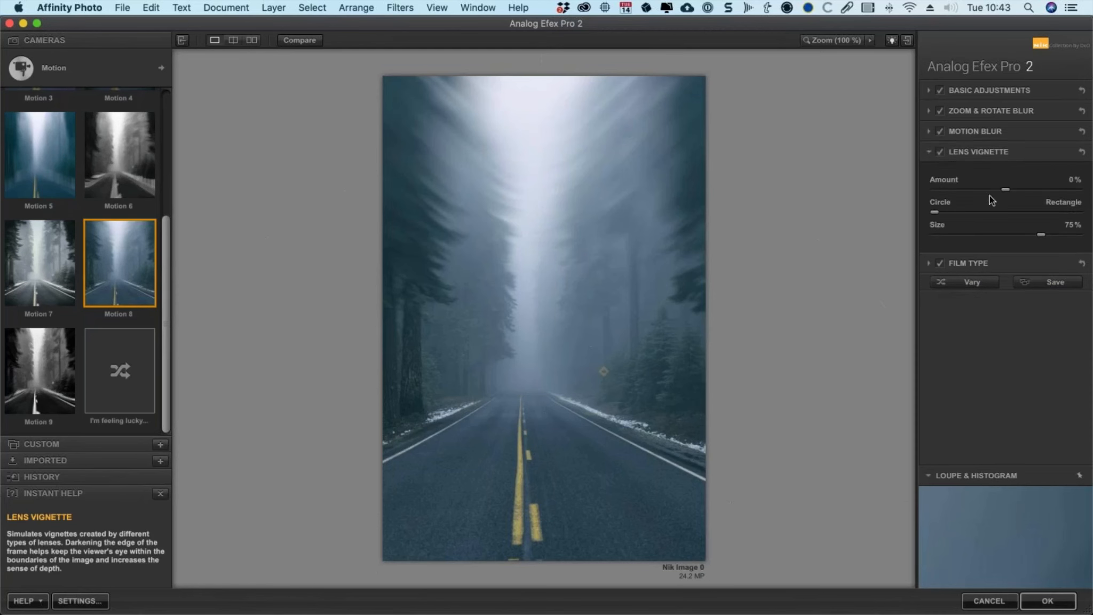
pyautogui.moveTo(1003, 190); pyautogui.dragTo(995, 198)
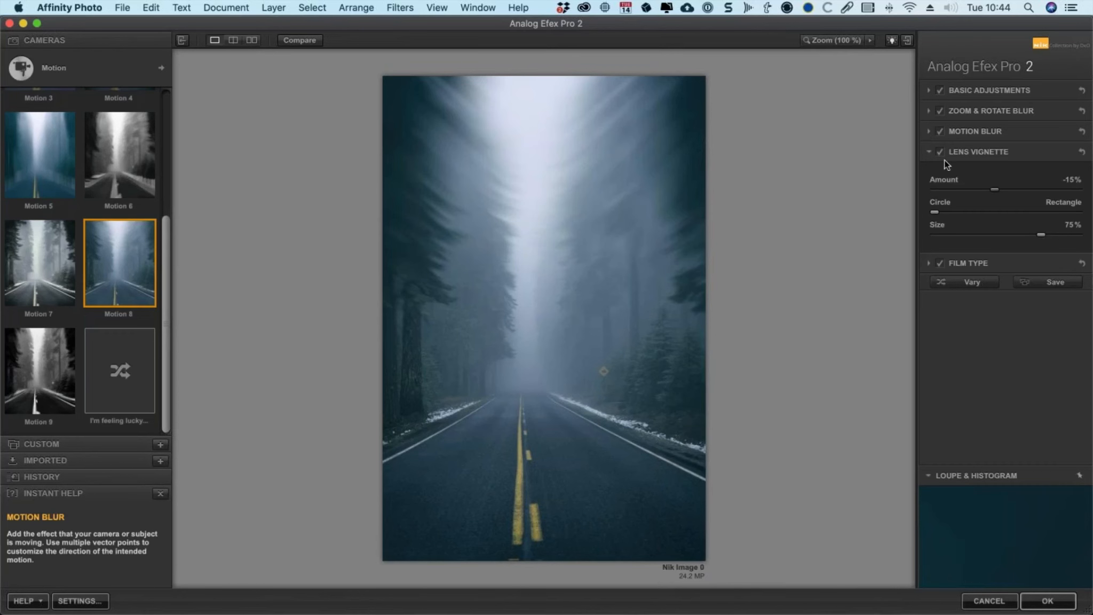
# Step: Apply the Analog Efex Pro 2 result to the image
pyautogui.click(929, 132)
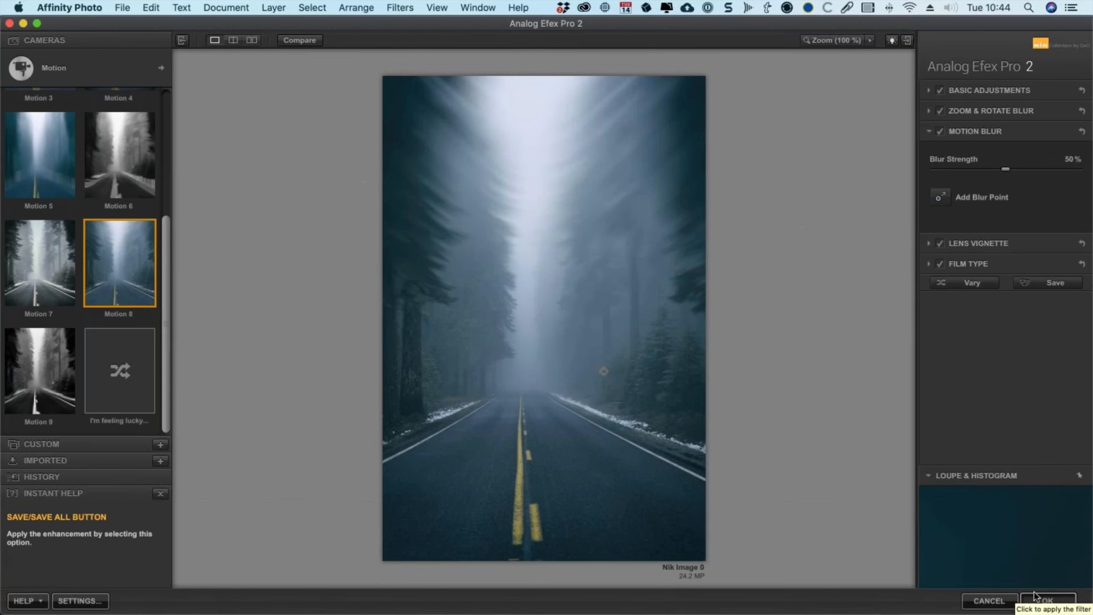
pyautogui.click(1047, 600)
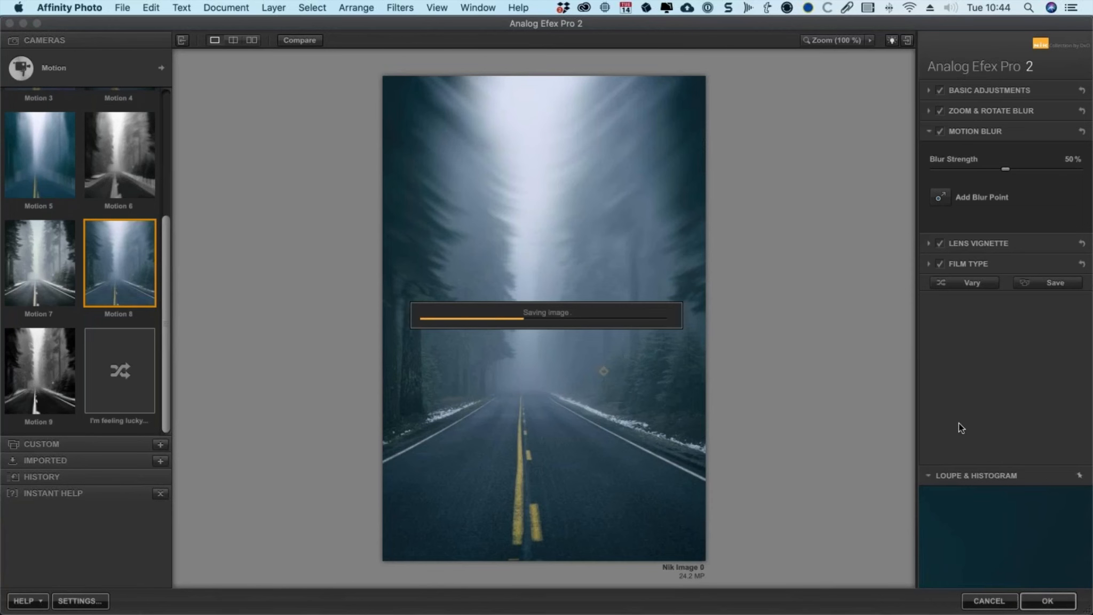
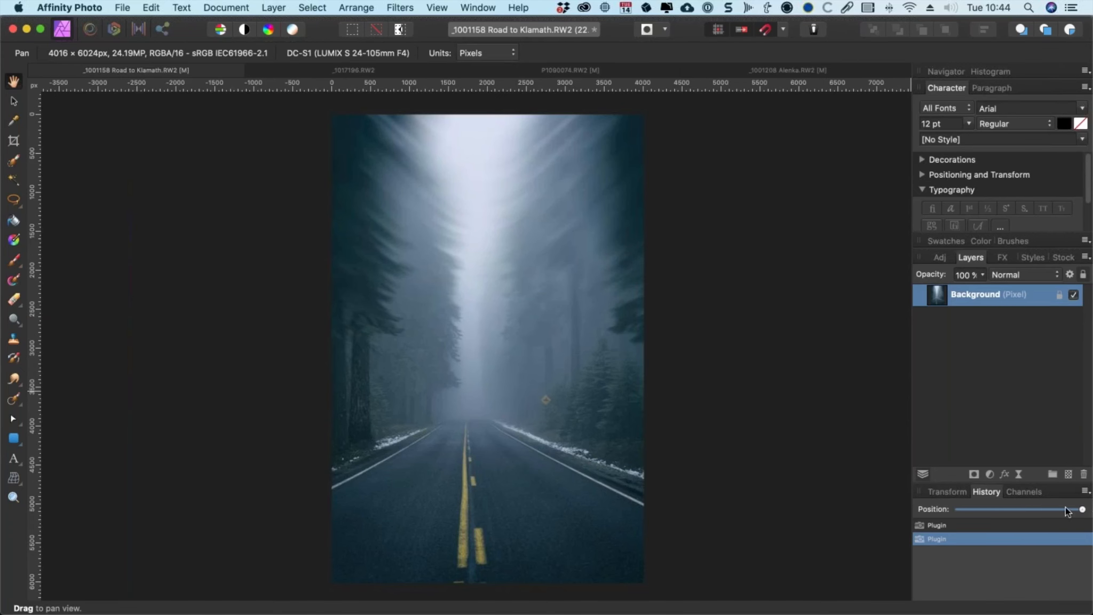
pyautogui.moveTo(1080, 510)
pyautogui.mouseDown()
pyautogui.moveTo(911, 510)
pyautogui.moveTo(936, 499)
pyautogui.moveTo(1082, 510)
pyautogui.mouseUp()
pyautogui.doubleClick(987, 301)
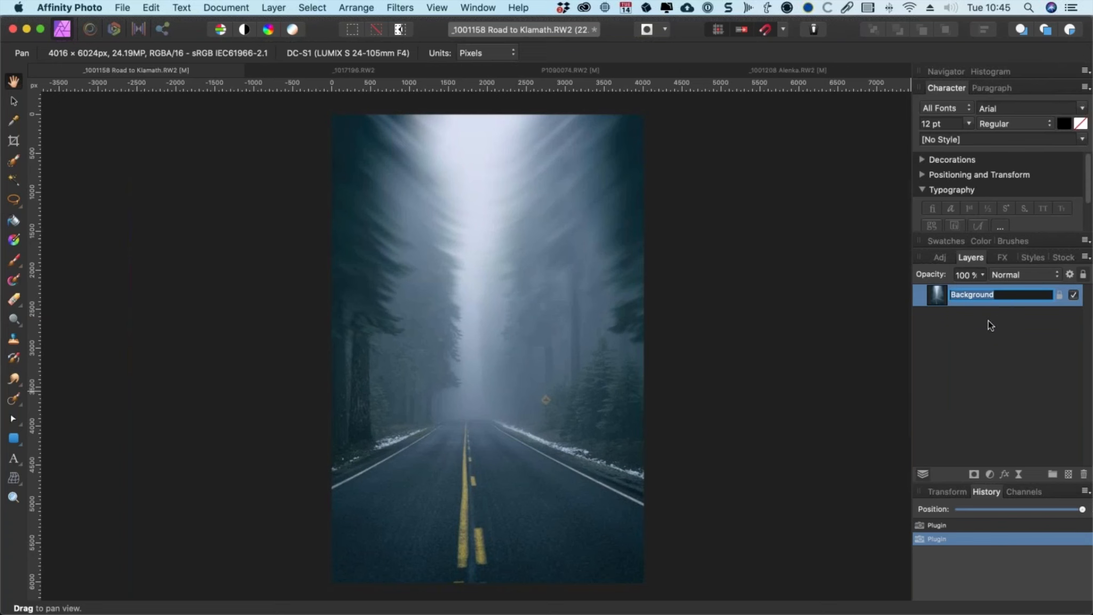
pyautogui.click(940, 300)
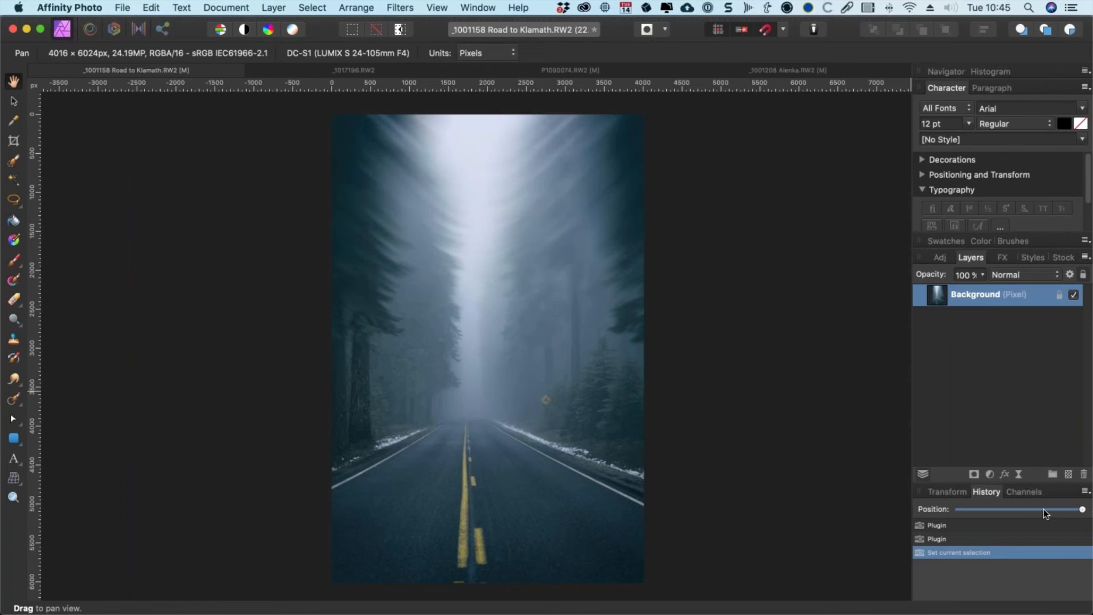
# Step: Revert the history to the original image and paste the filtered result as a new layer
pyautogui.moveTo(1045, 508); pyautogui.dragTo(944, 510)
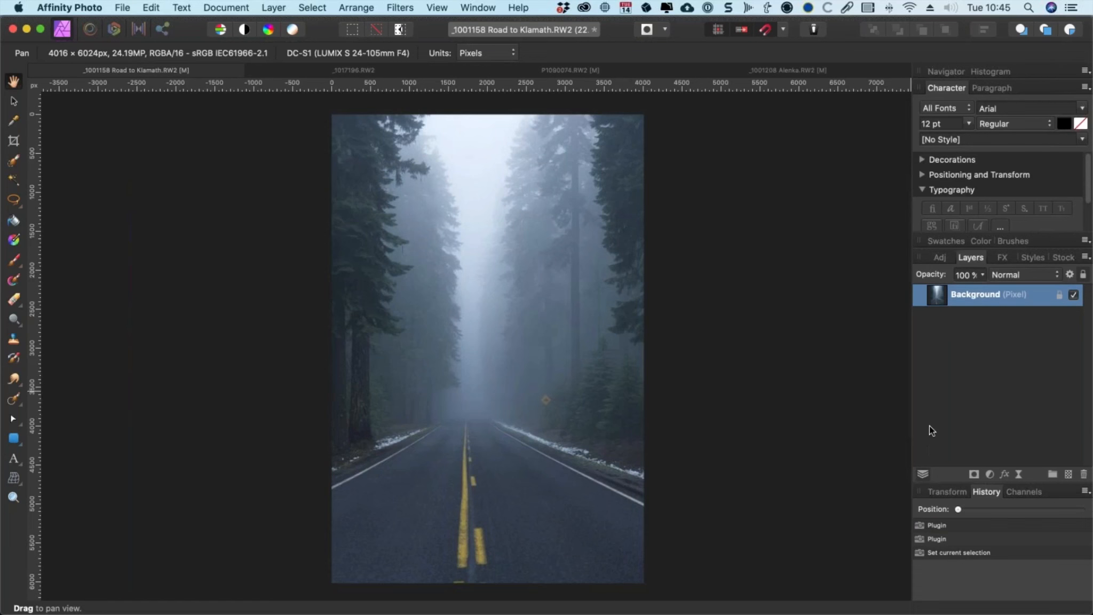
pyautogui.press('super+v')
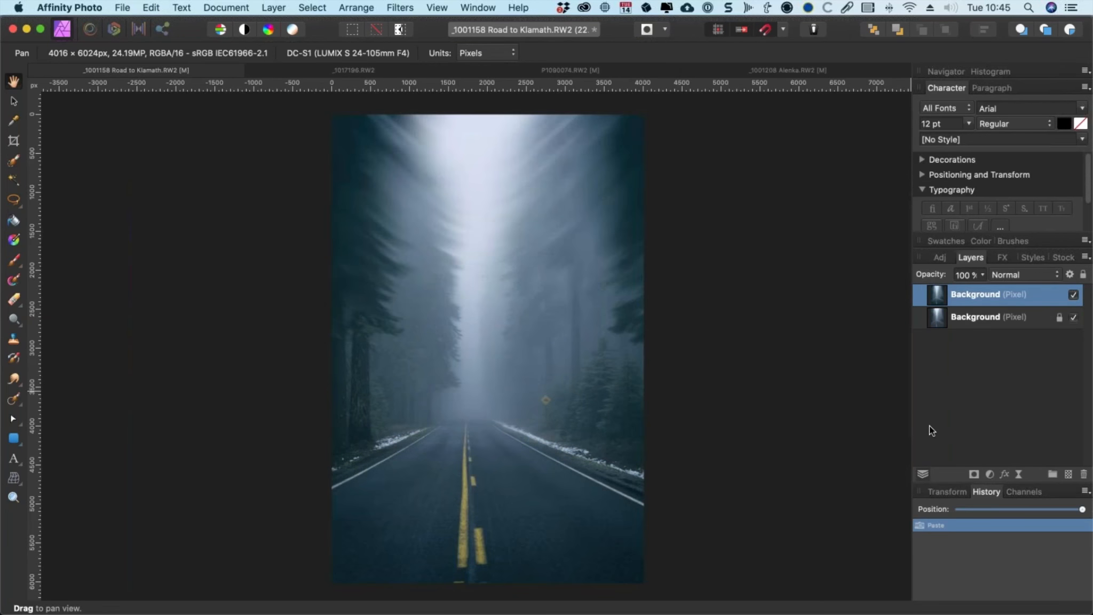
# Step: Rename the pasted layer to filtered and hide it
pyautogui.doubleClick(966, 297)
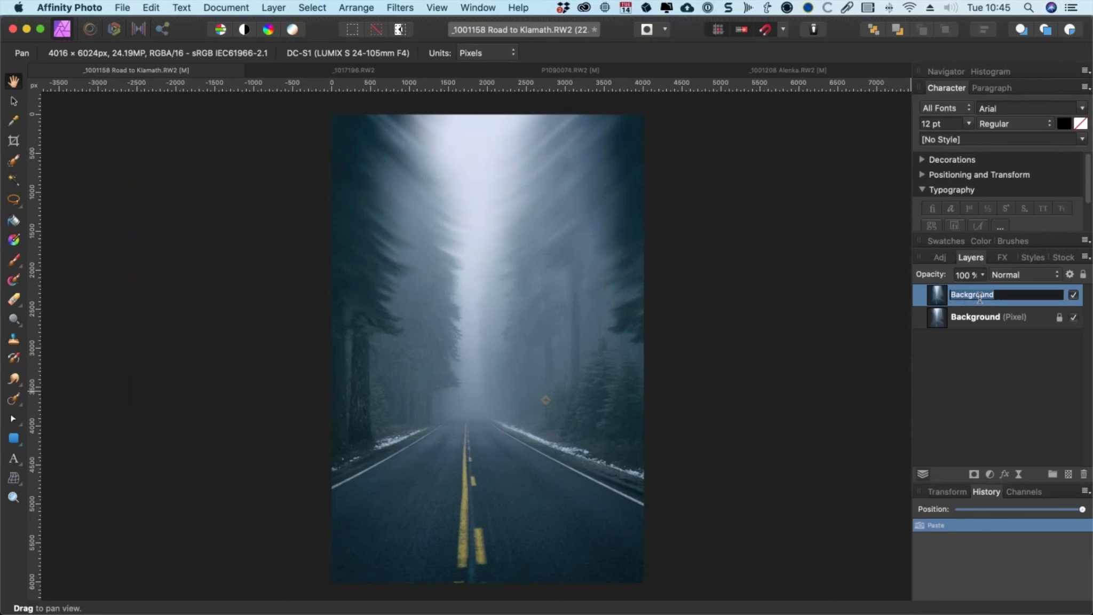
pyautogui.write('filtered')
pyautogui.press('Return')
pyautogui.click(1074, 296)
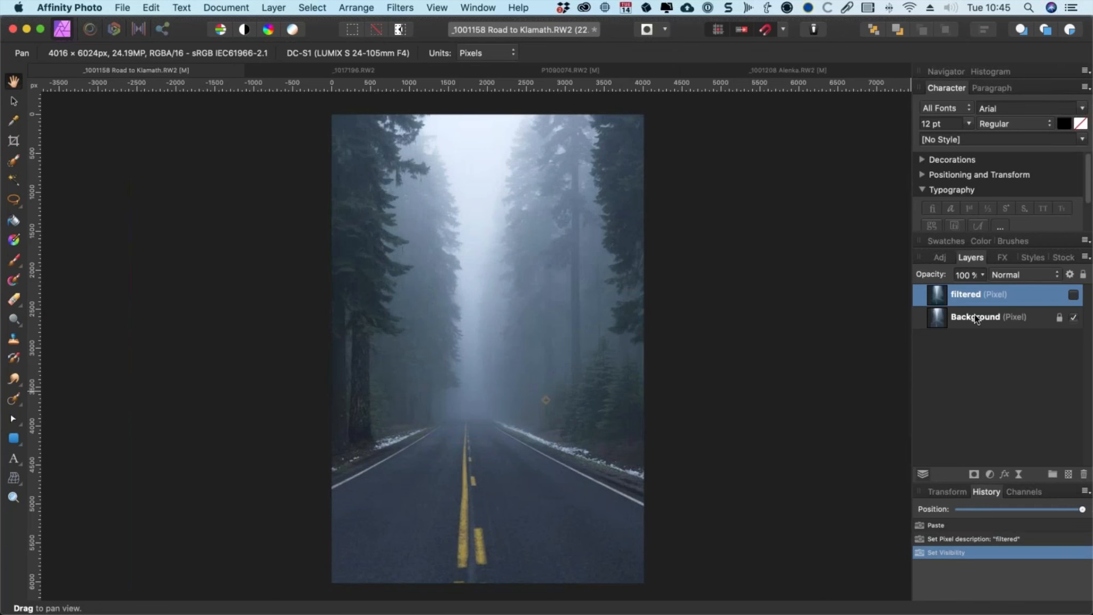
# Step: Rename the bottom layer to original
pyautogui.doubleClick(978, 318)
pyautogui.write('original')
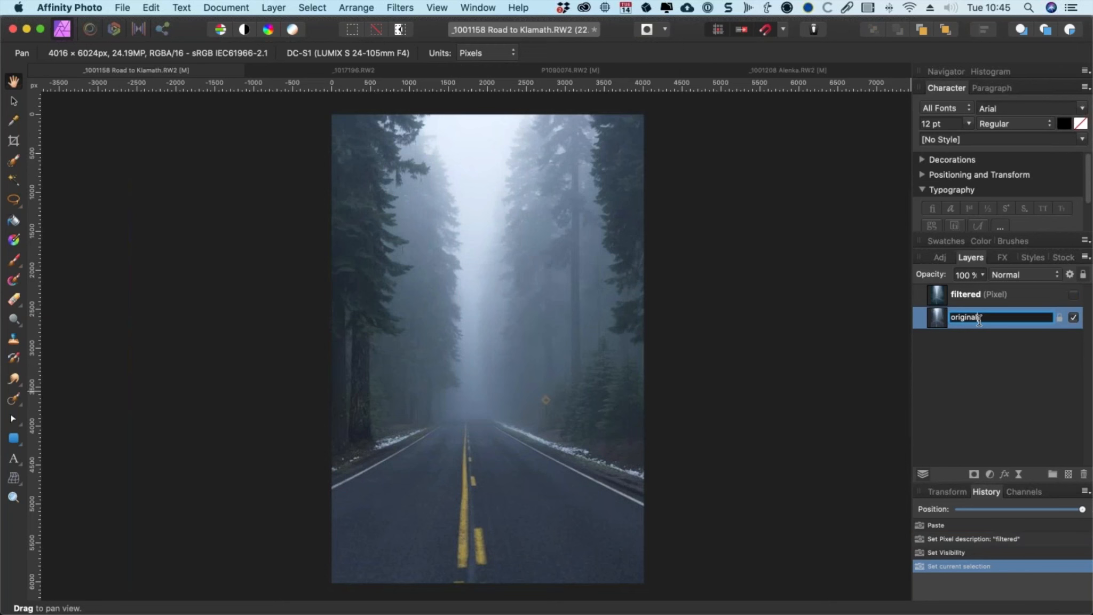
pyautogui.press('Return')
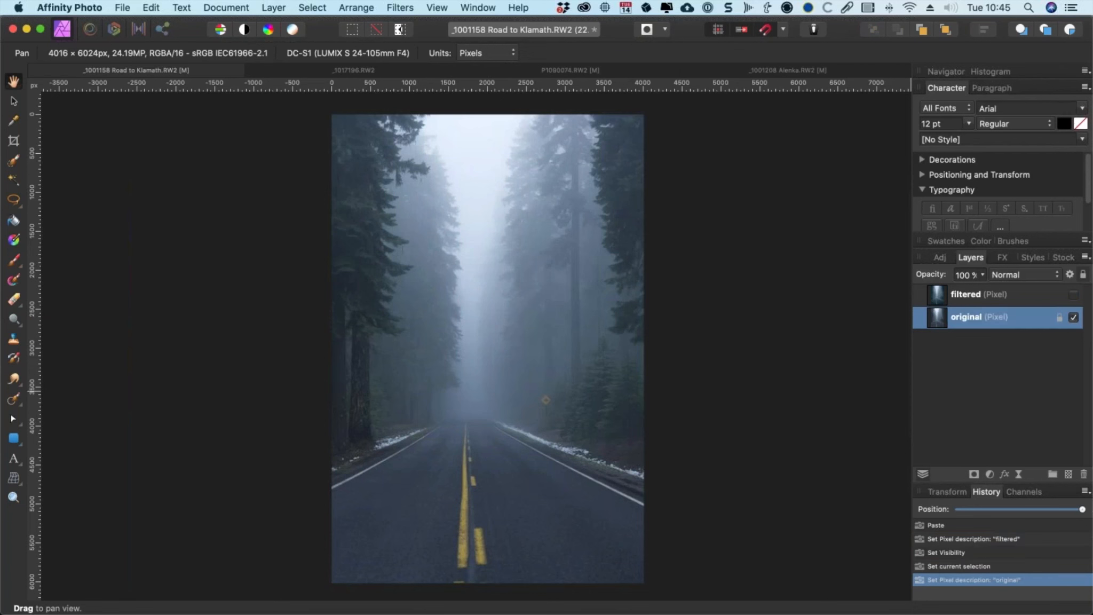
pyautogui.click(1073, 295)
pyautogui.click(1074, 296)
pyautogui.click(928, 319)
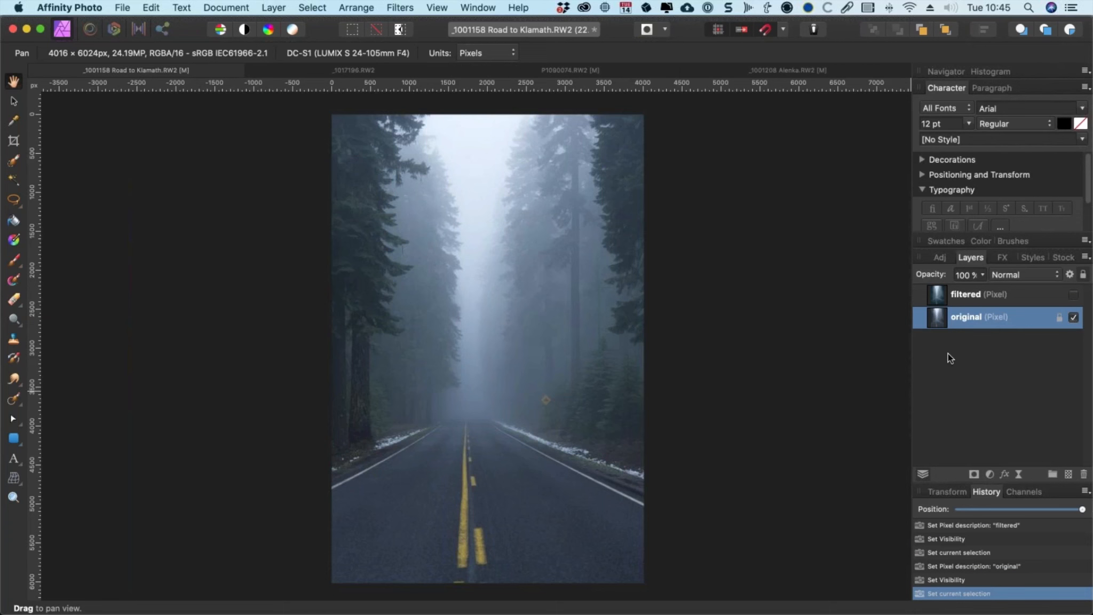
pyautogui.press('super+j')
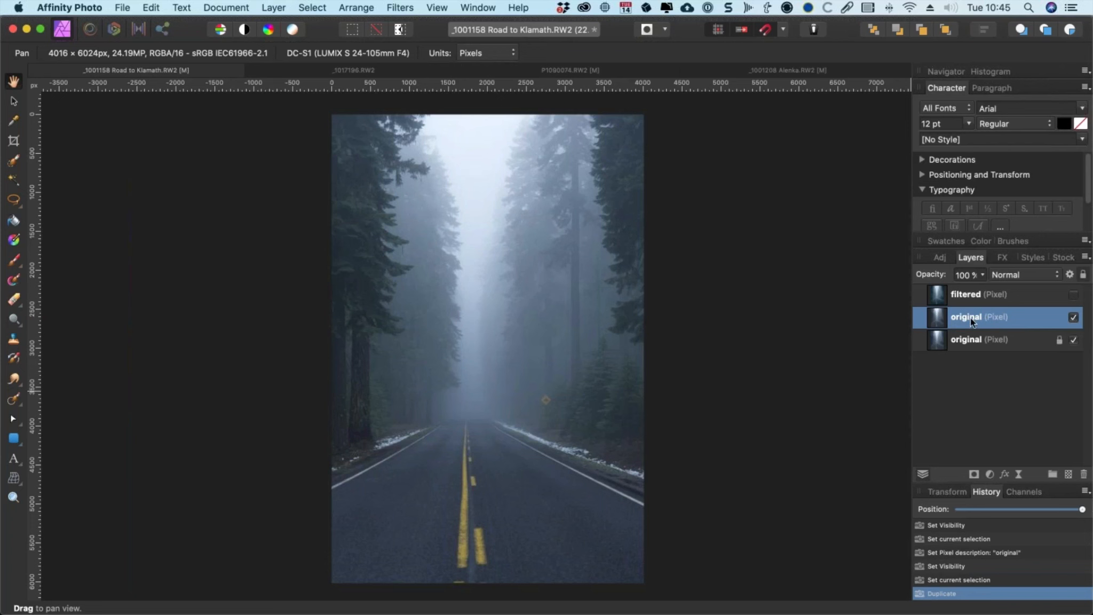
pyautogui.press('super+z')
# Step: Show the filtered layer again and add a mask to it
pyautogui.click(964, 294)
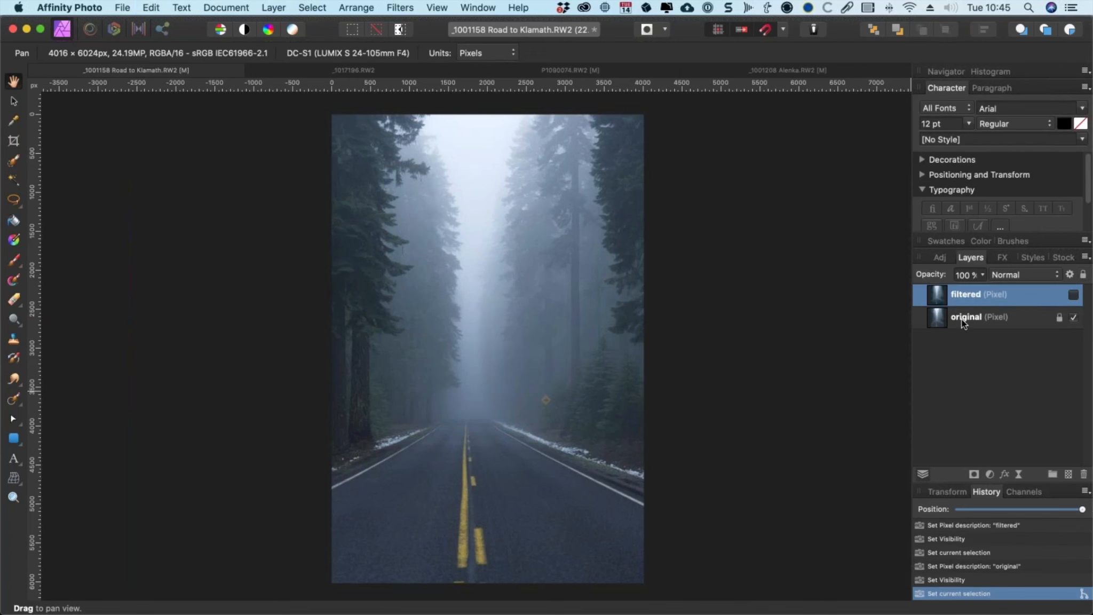
pyautogui.click(1074, 294)
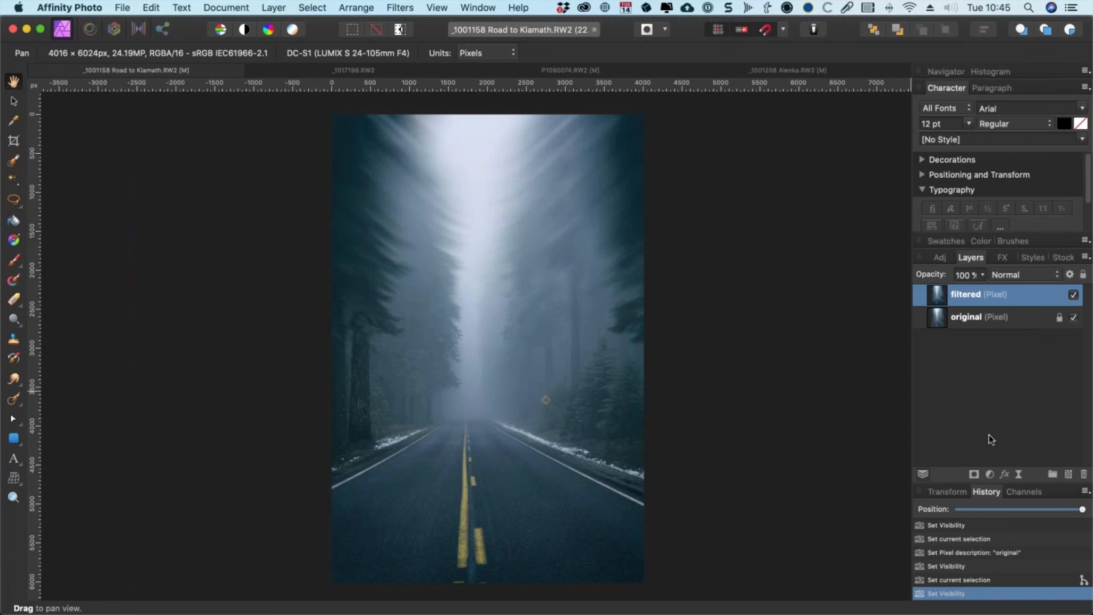
pyautogui.click(973, 474)
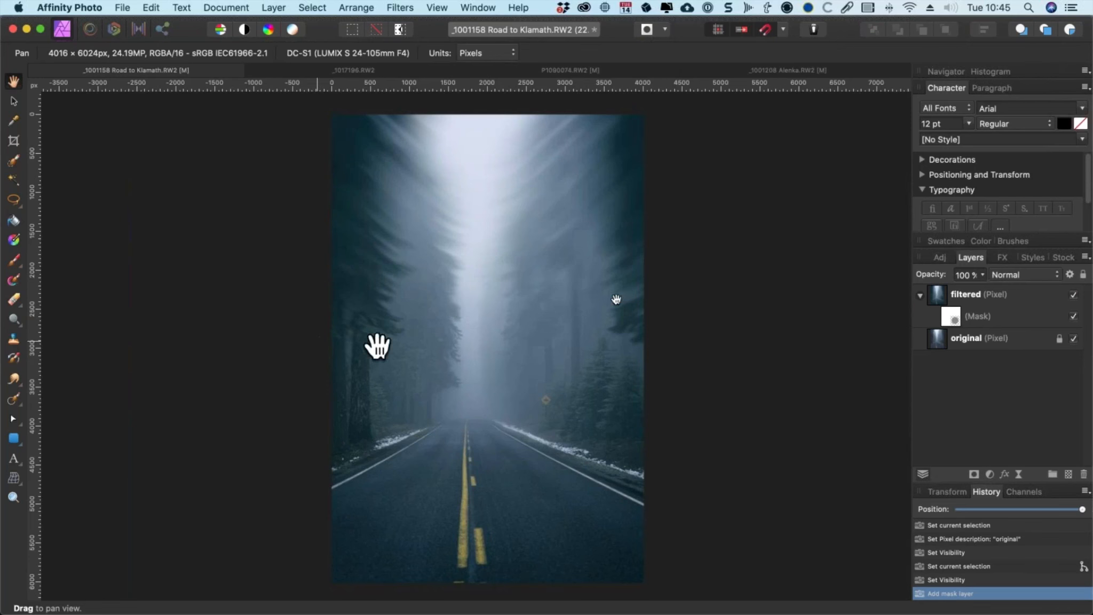
# Step: Switch to the Paint Brush and set its width to about 2359 px and hardness to 36%
pyautogui.press('b')
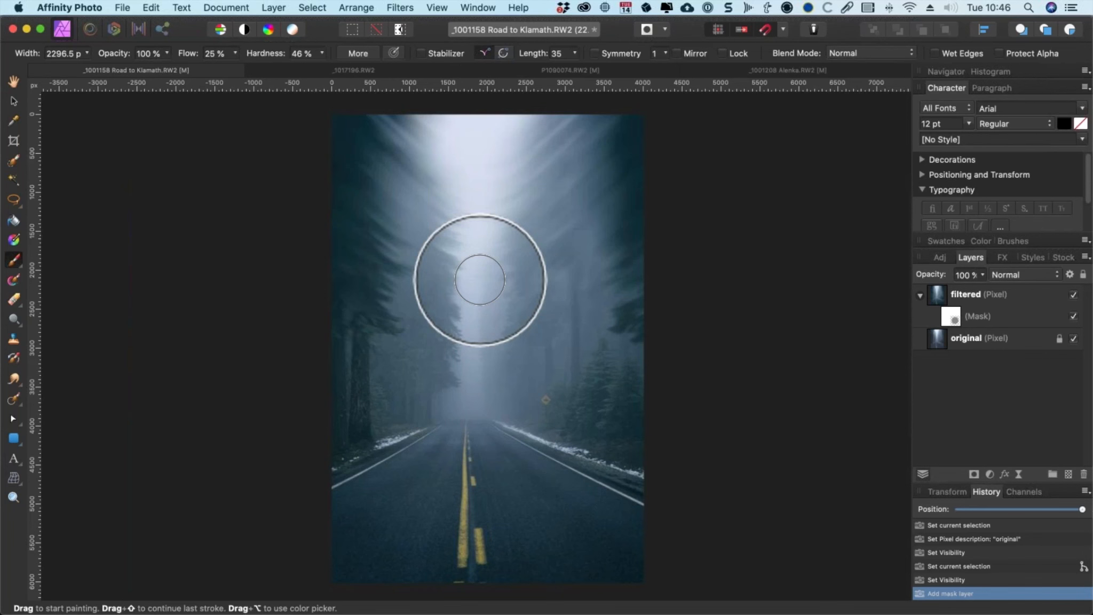
pyautogui.moveTo(480, 279)
pyautogui.mouseDown()
pyautogui.moveTo(534, 240)
pyautogui.moveTo(475, 232)
pyautogui.moveTo(458, 246)
pyautogui.mouseUp()
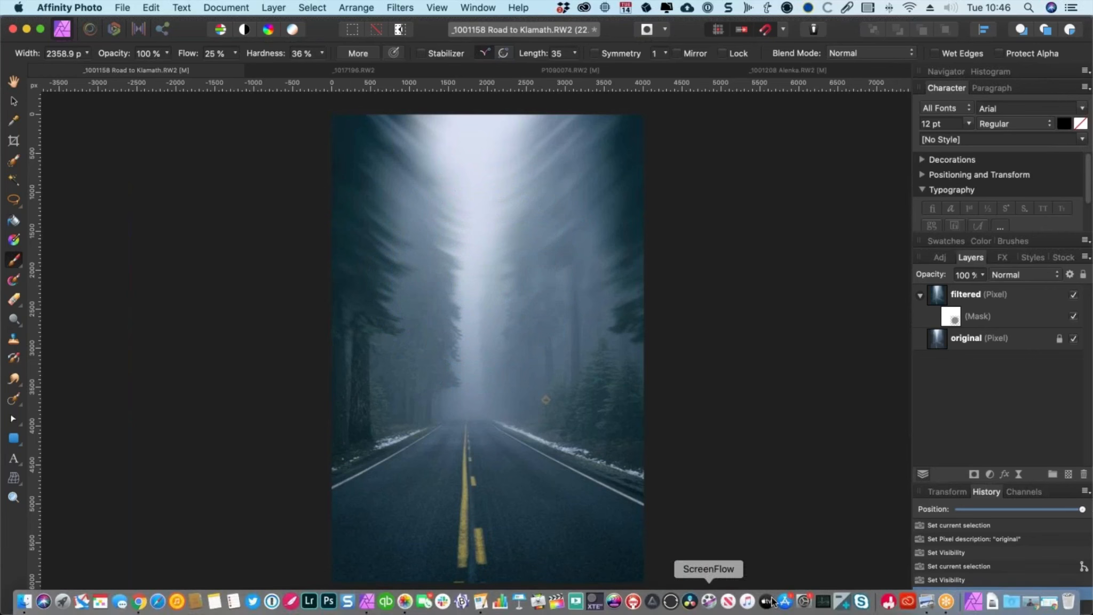
# Step: Switch to System Preferences and open the Accessibility display cursor settings, then return to Affinity Photo
pyautogui.click(804, 601)
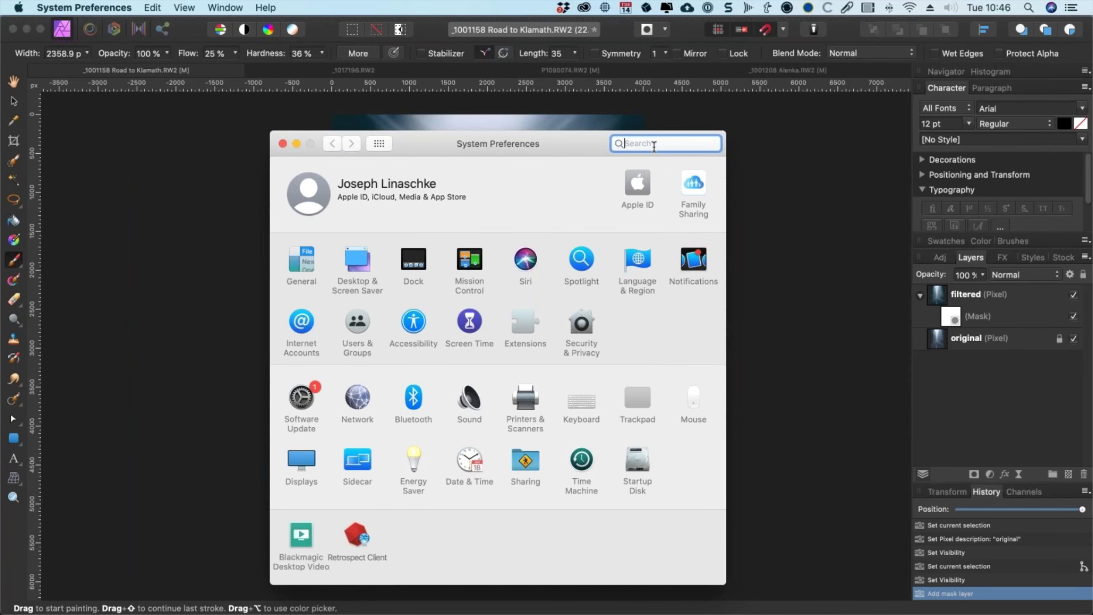
pyautogui.write('mouse')
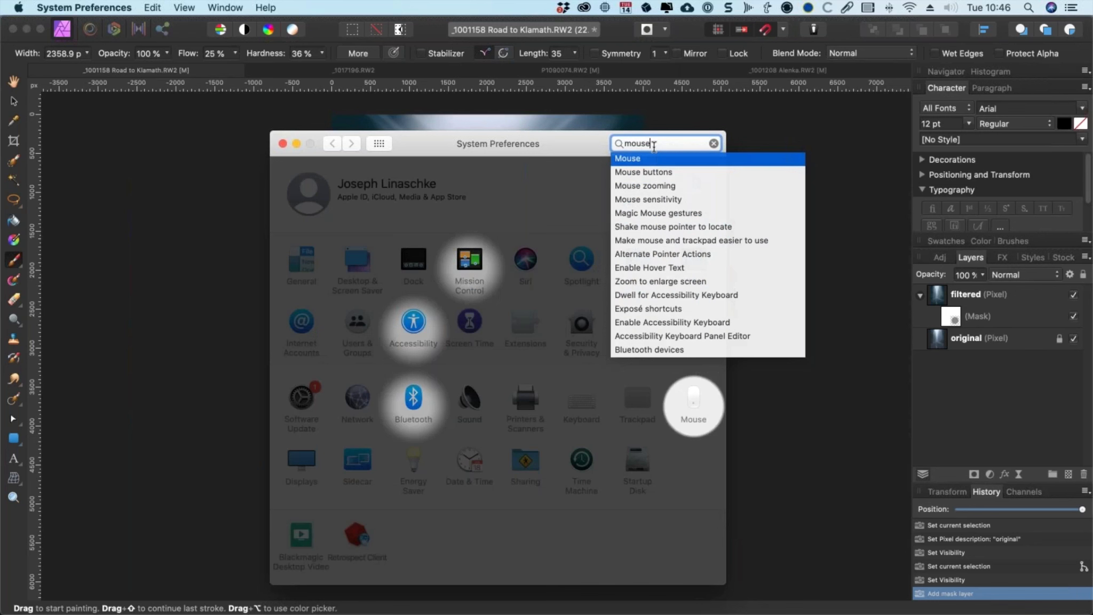
pyautogui.click(416, 323)
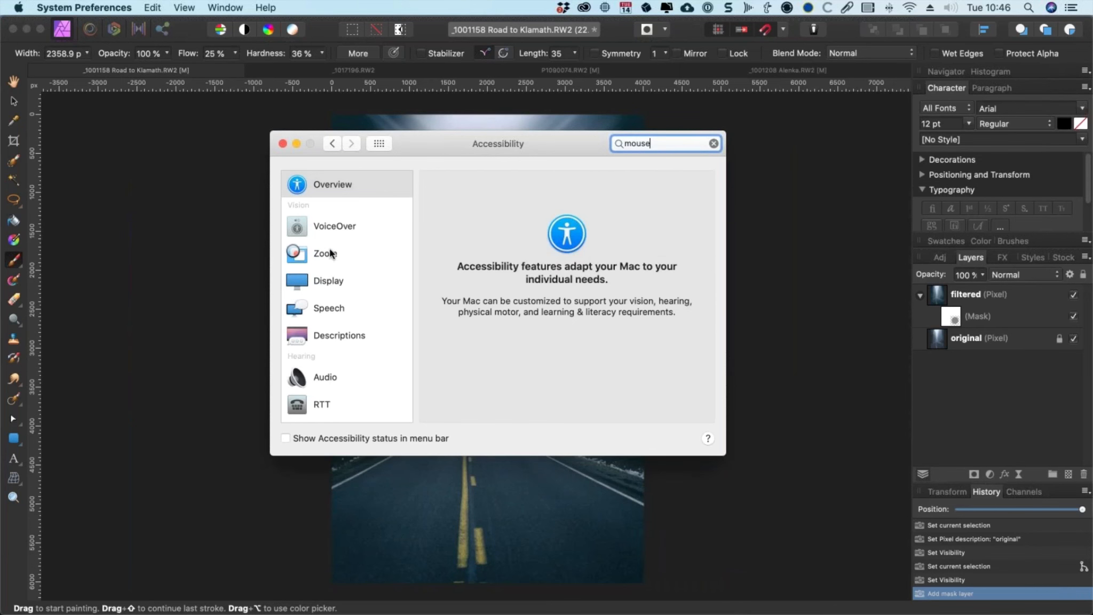
pyautogui.click(327, 249)
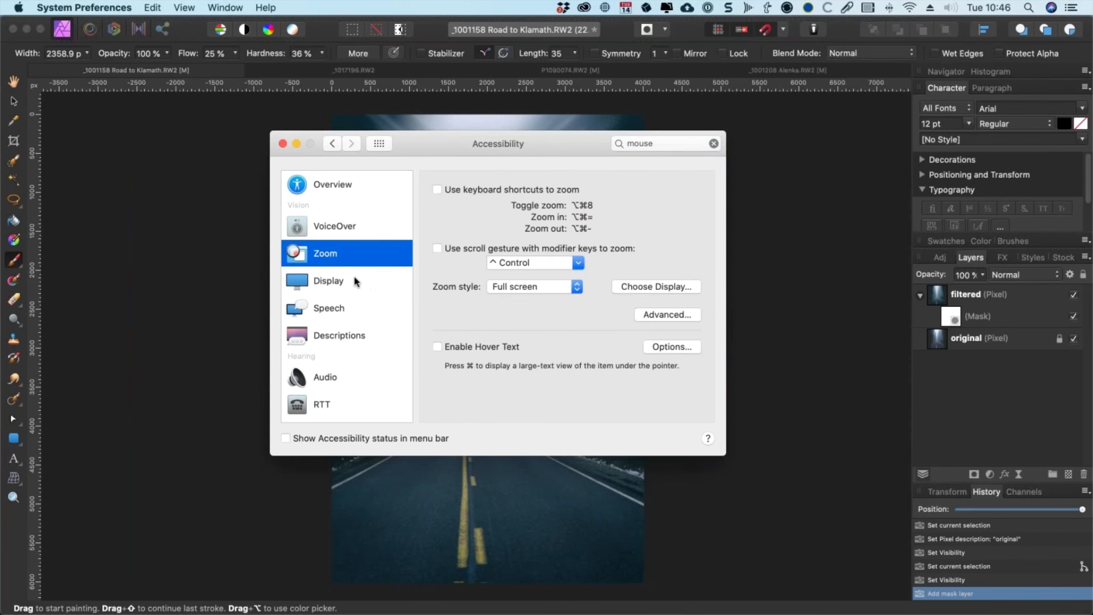
pyautogui.click(356, 281)
pyautogui.click(560, 183)
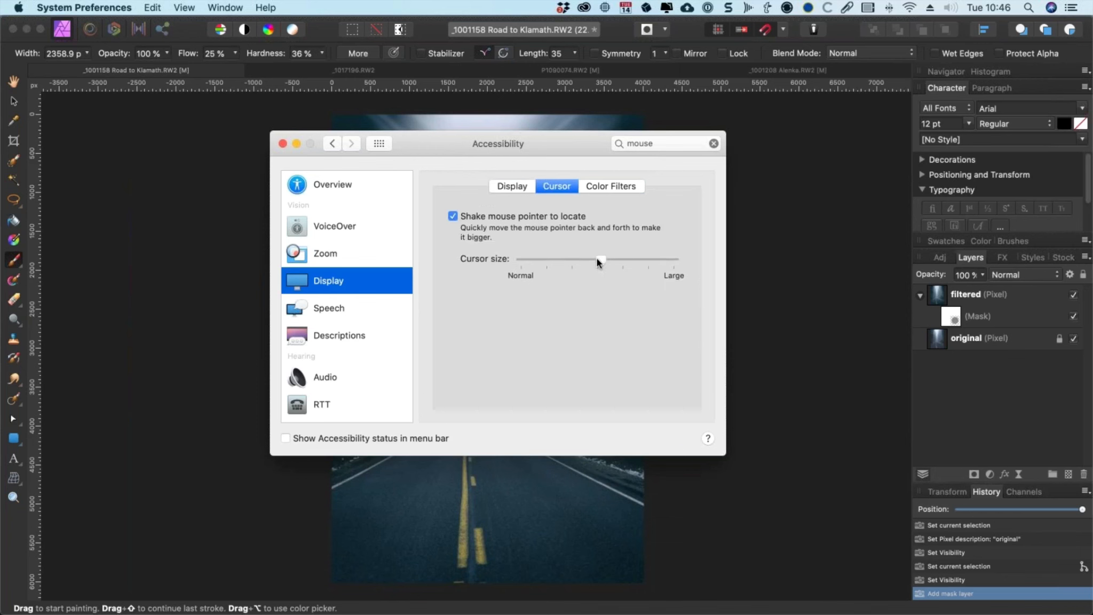
pyautogui.click(834, 289)
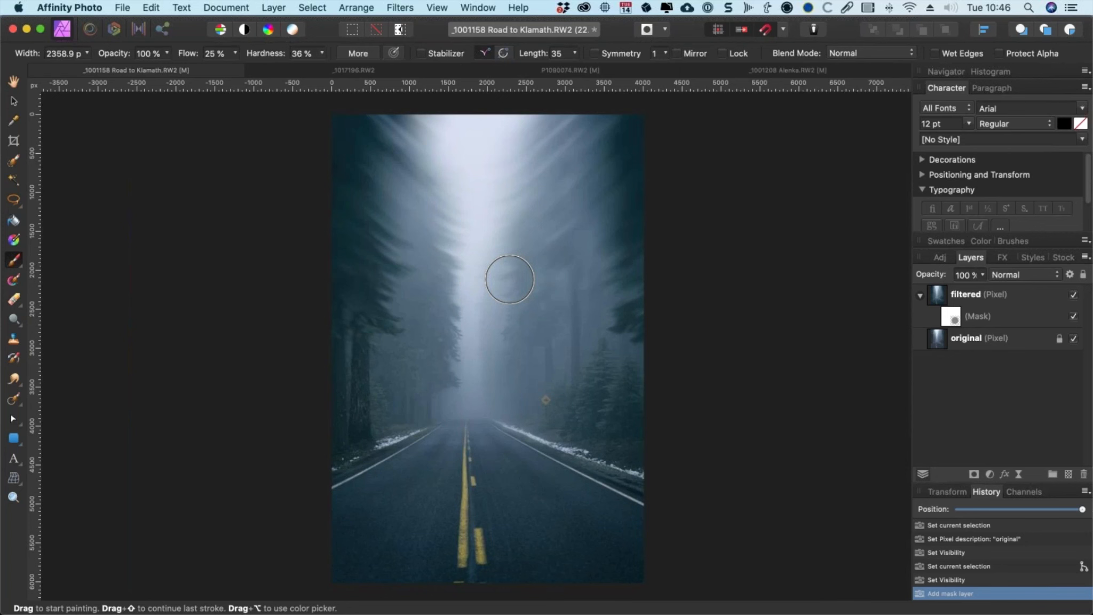
# Step: Set the brush width to about 2583 px, hardness to 55% and flow to 100%
pyautogui.moveTo(460, 254)
pyautogui.mouseDown()
pyautogui.moveTo(469, 212)
pyautogui.moveTo(465, 243)
pyautogui.mouseUp()
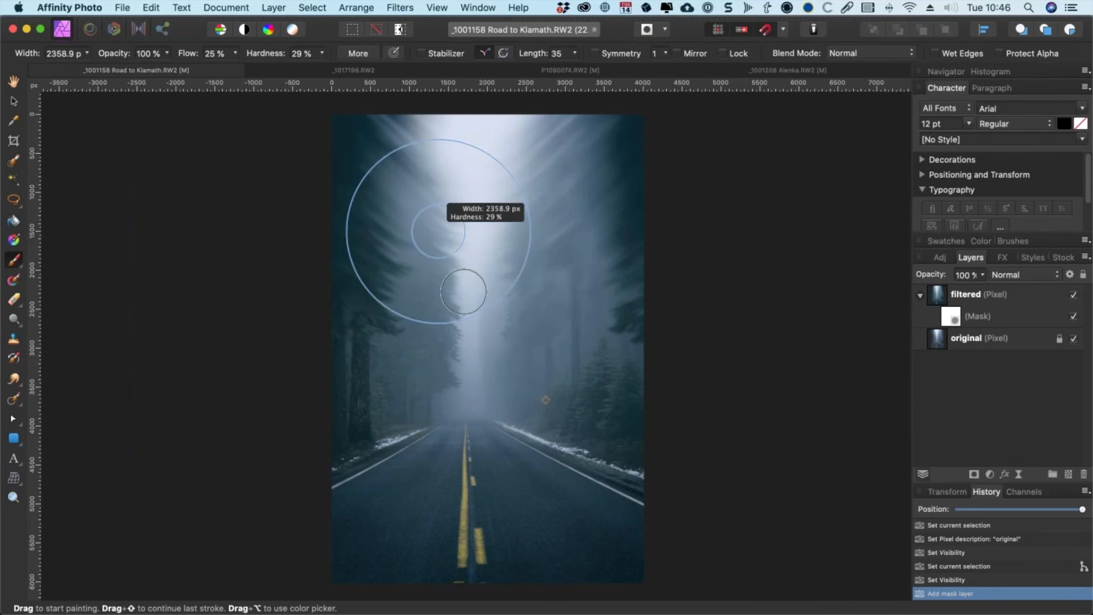
pyautogui.moveTo(470, 287)
pyautogui.mouseDown()
pyautogui.moveTo(465, 251)
pyautogui.moveTo(461, 454)
pyautogui.moveTo(451, 392)
pyautogui.moveTo(415, 419)
pyautogui.moveTo(371, 426)
pyautogui.moveTo(418, 430)
pyautogui.moveTo(407, 287)
pyautogui.moveTo(409, 426)
pyautogui.moveTo(396, 331)
pyautogui.moveTo(404, 464)
pyautogui.moveTo(390, 341)
pyautogui.moveTo(431, 342)
pyautogui.moveTo(376, 312)
pyautogui.moveTo(385, 275)
pyautogui.moveTo(400, 276)
pyautogui.mouseUp()
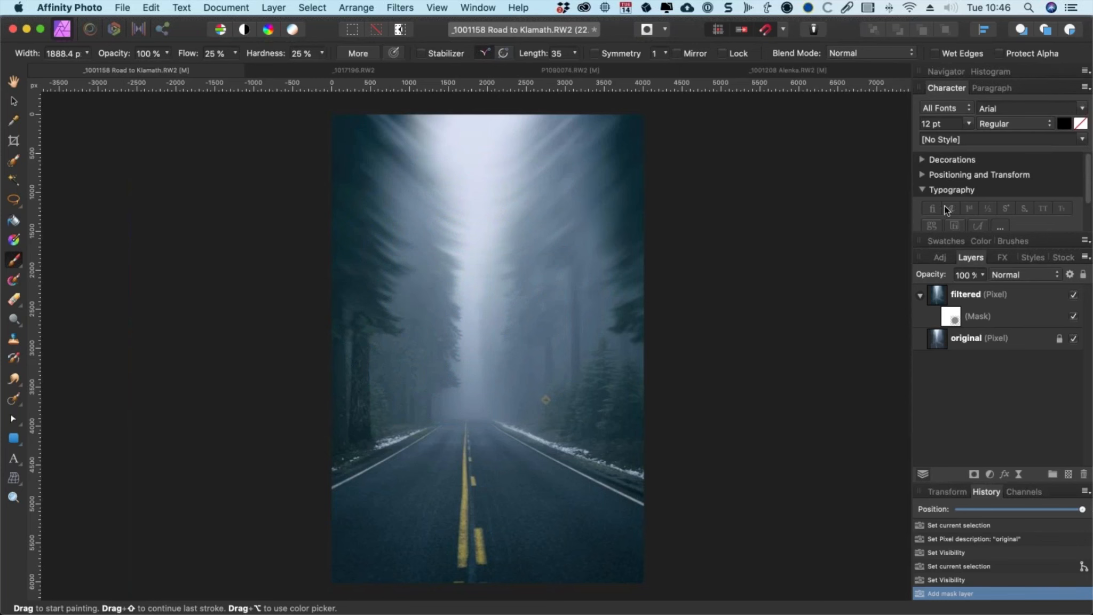
pyautogui.click(943, 244)
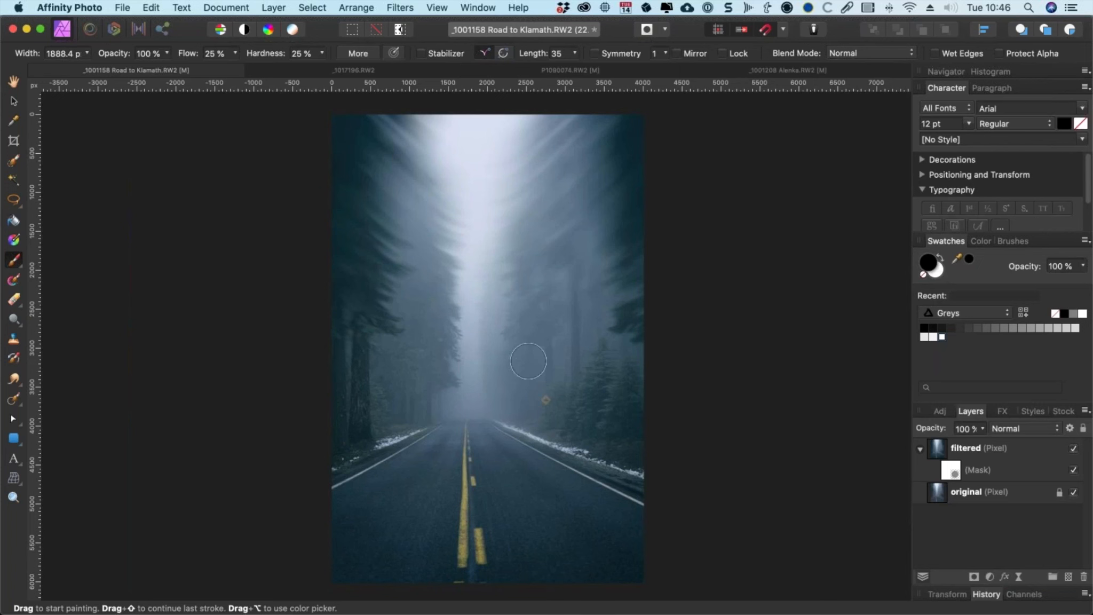
pyautogui.moveTo(502, 256)
pyautogui.mouseDown()
pyautogui.moveTo(548, 330)
pyautogui.moveTo(541, 366)
pyautogui.mouseUp()
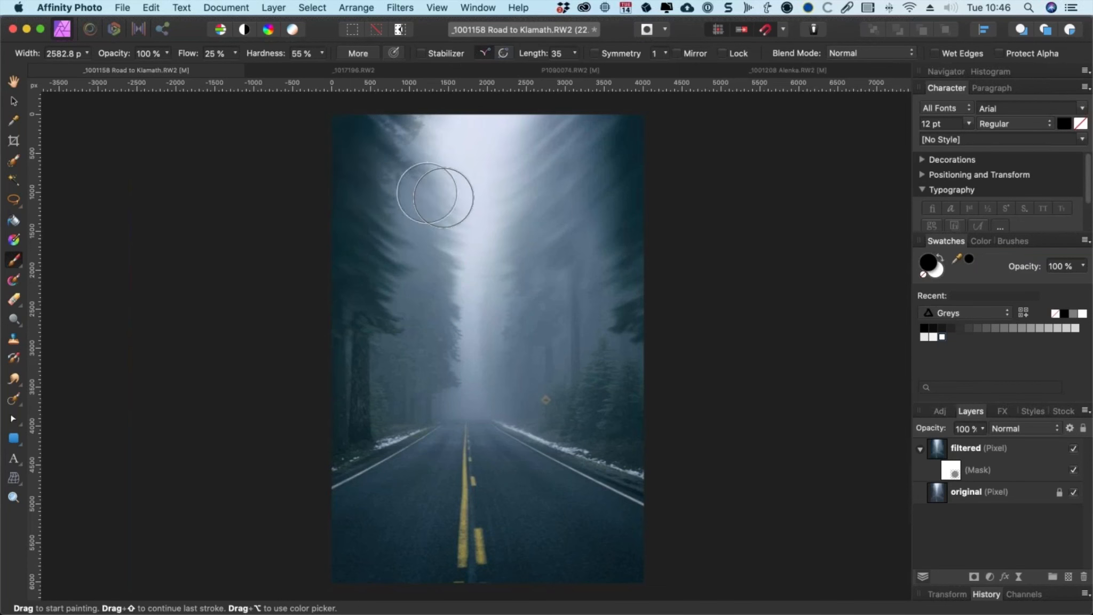
pyautogui.click(234, 53)
pyautogui.moveTo(233, 68); pyautogui.dragTo(404, 77)
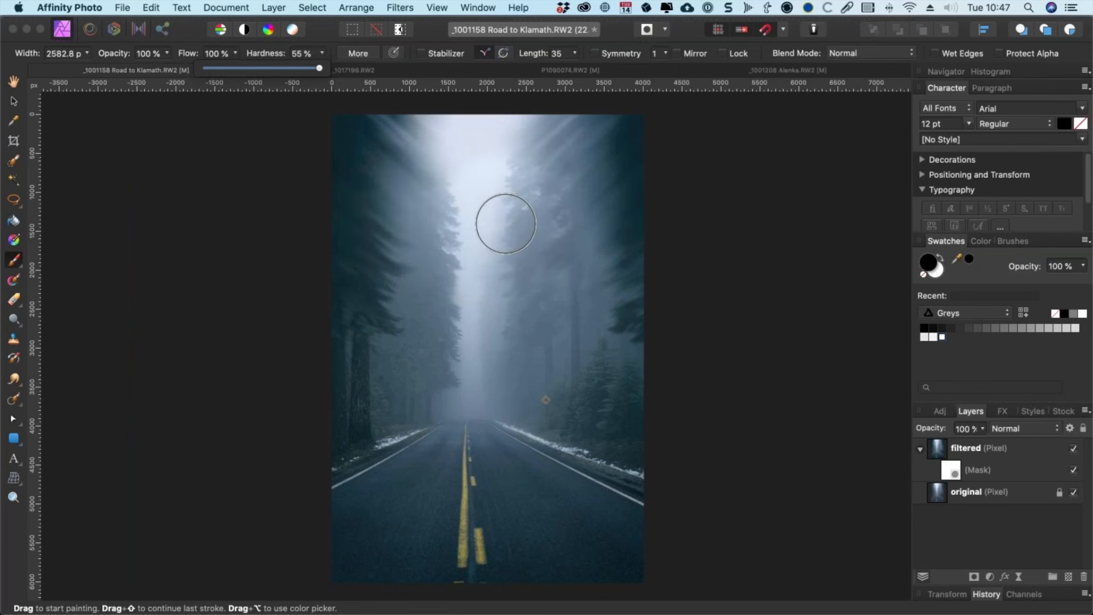
# Step: Paint black on the filtered layer's mask over the upper centre of the image to reveal the original trees
pyautogui.moveTo(506, 223)
pyautogui.mouseDown()
pyautogui.moveTo(430, 195)
pyautogui.moveTo(417, 214)
pyautogui.moveTo(425, 233)
pyautogui.moveTo(454, 236)
pyautogui.moveTo(510, 205)
pyautogui.moveTo(537, 203)
pyautogui.mouseUp()
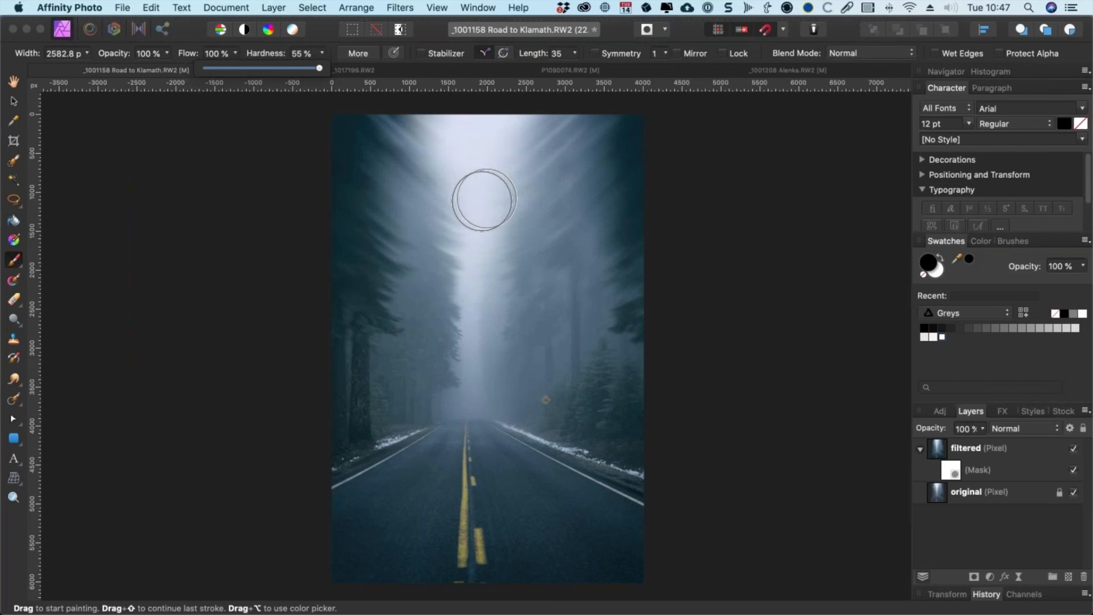
pyautogui.moveTo(481, 195)
pyautogui.mouseDown()
pyautogui.moveTo(419, 186)
pyautogui.moveTo(402, 134)
pyautogui.moveTo(411, 140)
pyautogui.mouseUp()
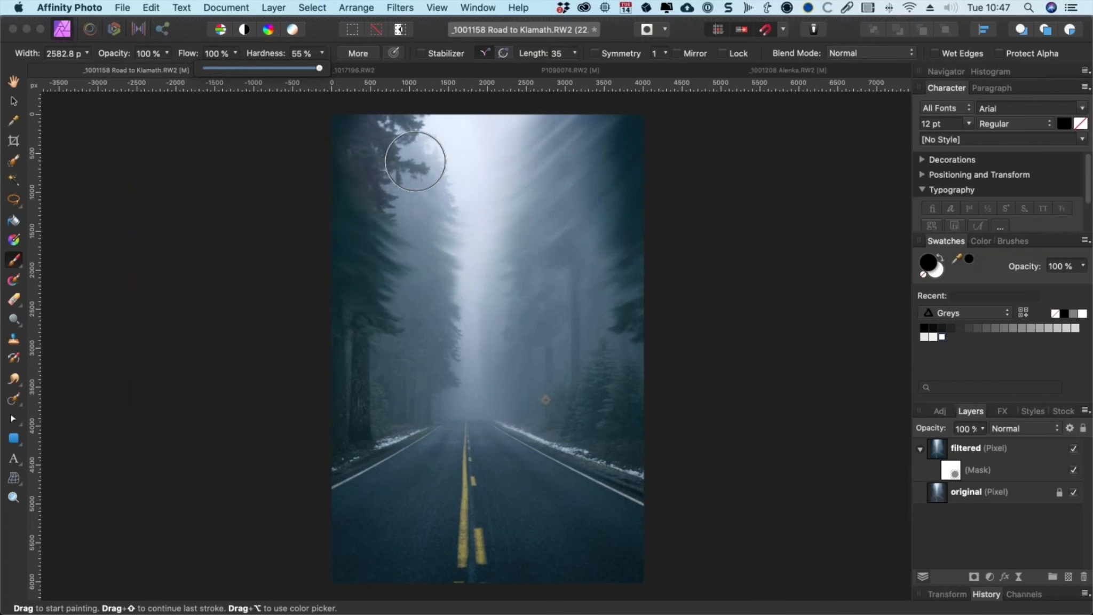
pyautogui.press('super+z')
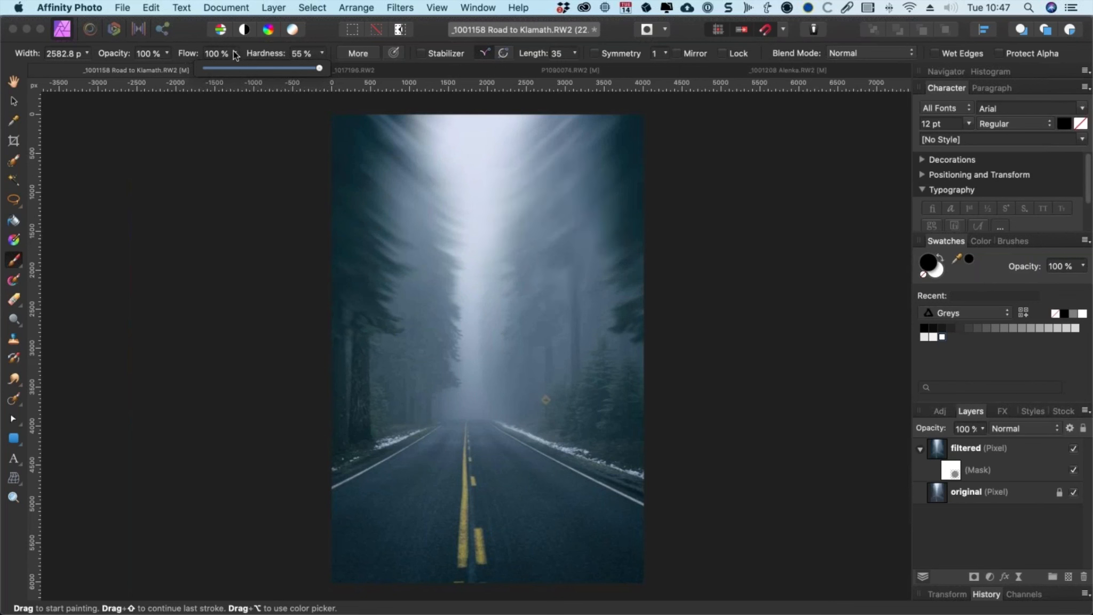
pyautogui.moveTo(410, 154)
pyautogui.mouseDown()
pyautogui.moveTo(499, 247)
pyautogui.moveTo(486, 225)
pyautogui.moveTo(444, 224)
pyautogui.mouseUp()
pyautogui.press('super+z')
pyautogui.moveTo(441, 225)
pyautogui.mouseDown()
pyautogui.moveTo(409, 161)
pyautogui.moveTo(423, 210)
pyautogui.moveTo(508, 257)
pyautogui.moveTo(513, 192)
pyautogui.moveTo(486, 227)
pyautogui.moveTo(451, 176)
pyautogui.mouseUp()
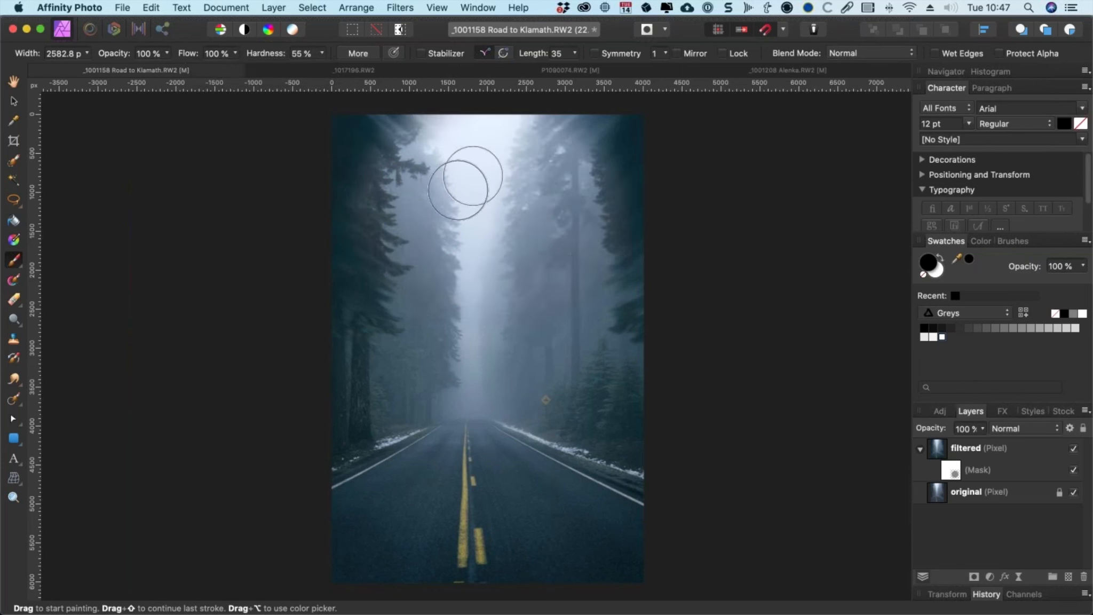
# Step: Preview the mask on its own, then return to the composite view of the filtered layer
pyautogui.keyDown('alt'); pyautogui.click(951, 469); pyautogui.keyUp('alt')
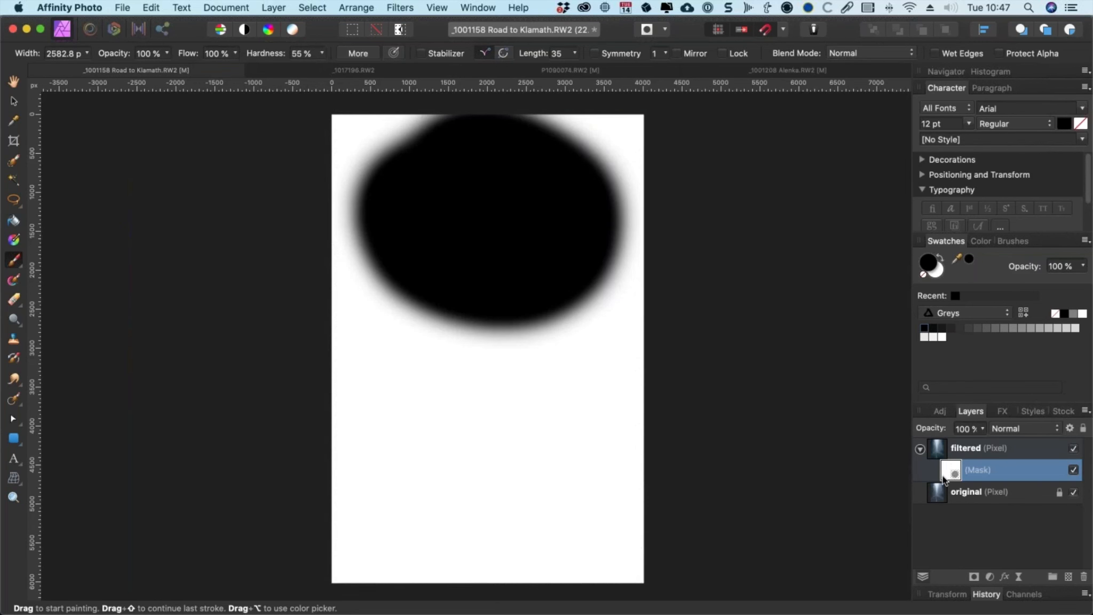
pyautogui.click(613, 335)
pyautogui.press('super+z')
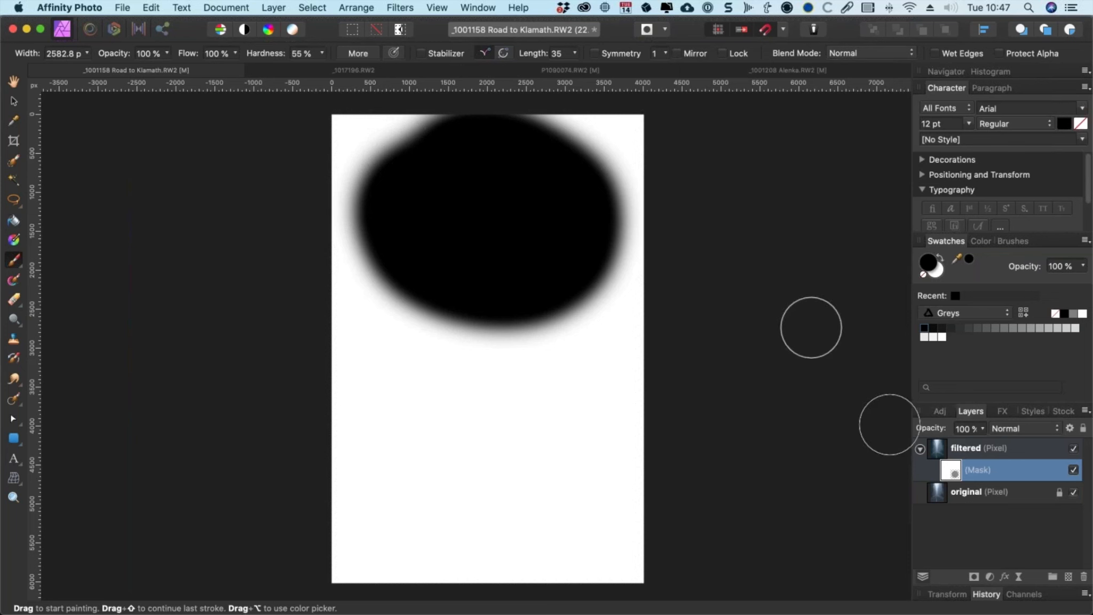
pyautogui.click(944, 449)
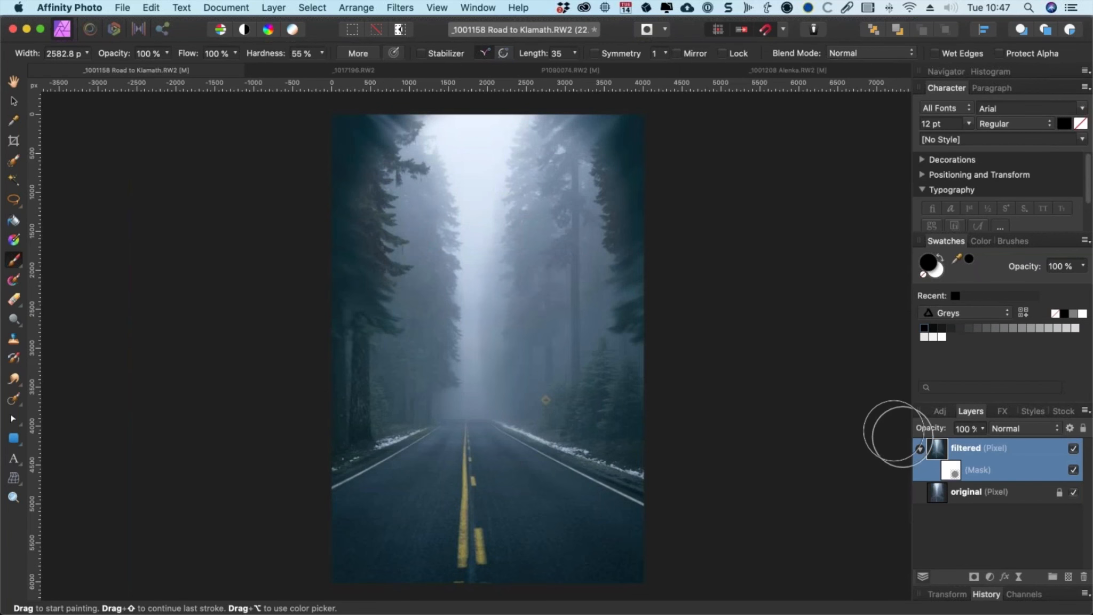
# Step: Select the mask again and undo the last painted change
pyautogui.click(950, 469)
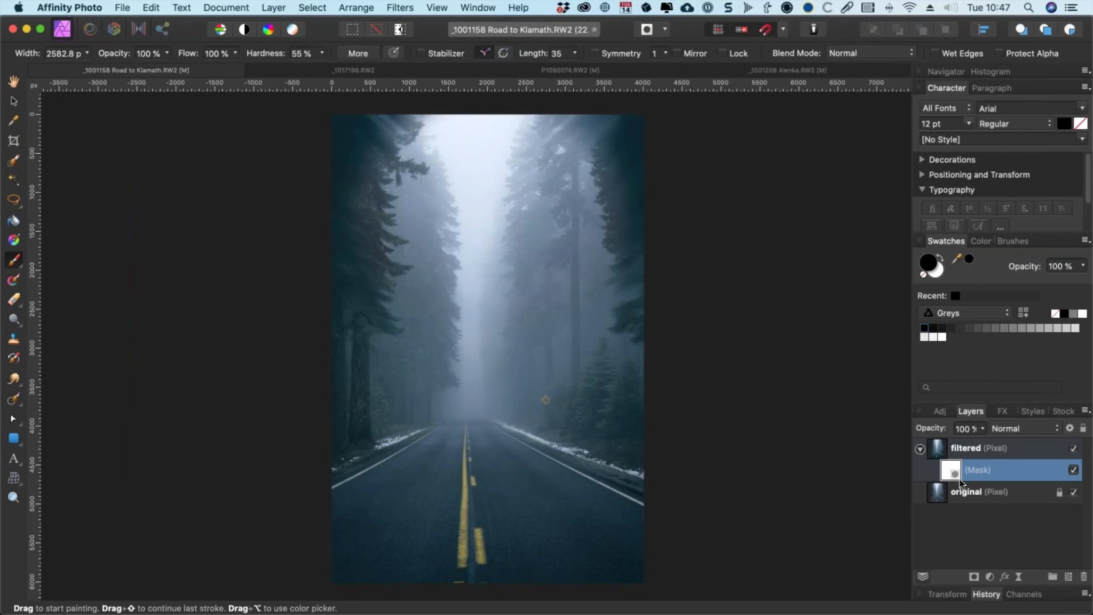
pyautogui.keyDown('alt'); pyautogui.click(957, 479); pyautogui.keyUp('alt')
pyautogui.press('super+z')
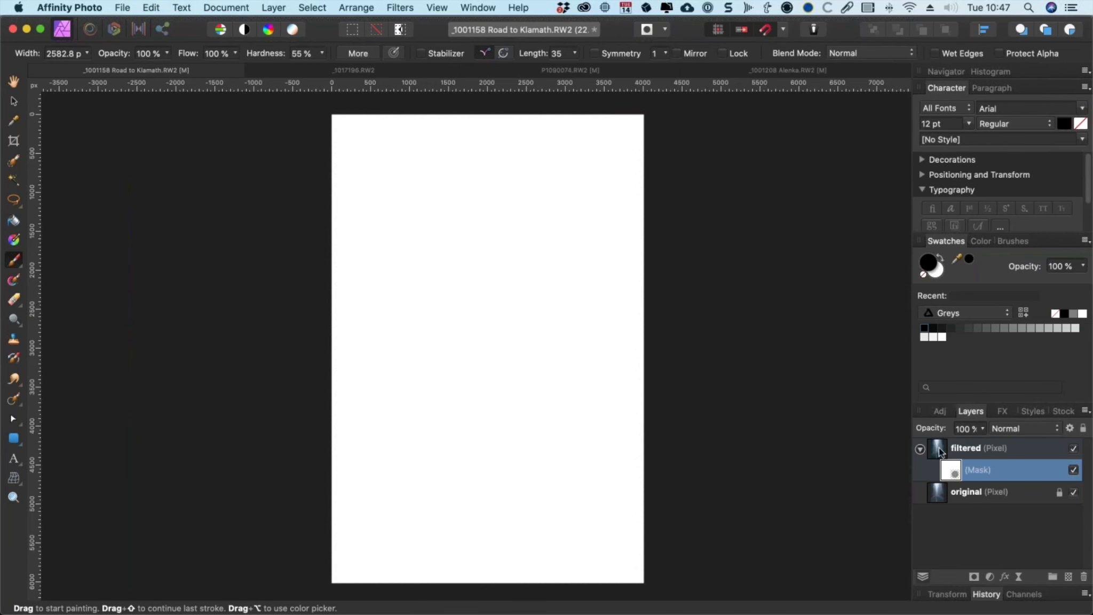
# Step: Set the brush flow to 23% and paint soft black strokes on the filtered layer's mask over the upper centre of the image
pyautogui.click(934, 449)
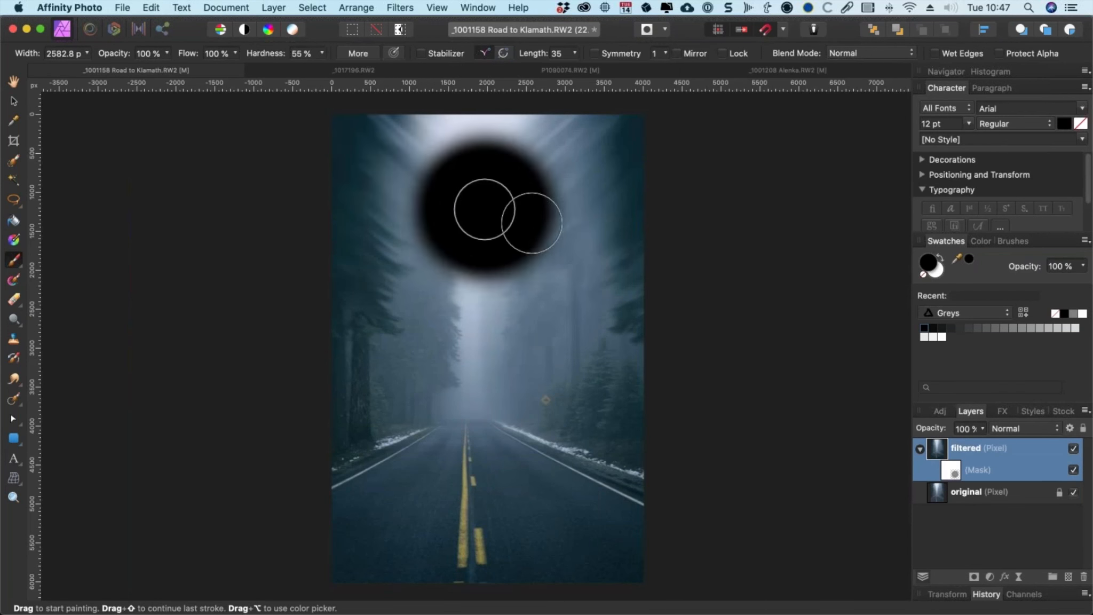
pyautogui.click(949, 474)
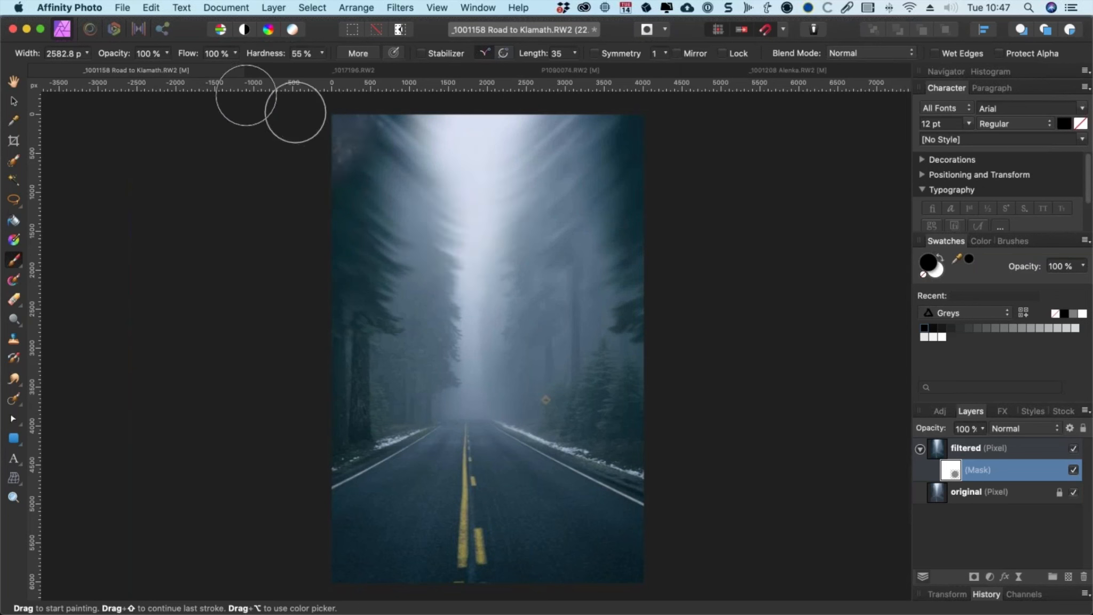
pyautogui.click(235, 53)
pyautogui.moveTo(236, 68); pyautogui.dragTo(145, 71)
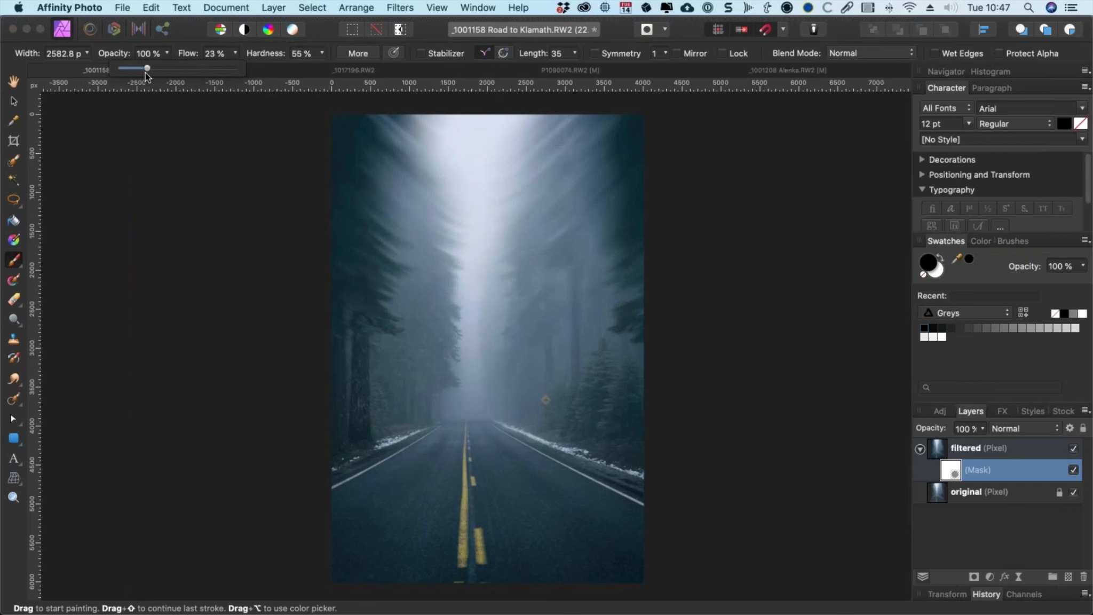
pyautogui.moveTo(476, 240)
pyautogui.mouseDown()
pyautogui.moveTo(423, 155)
pyautogui.moveTo(470, 220)
pyautogui.moveTo(437, 165)
pyautogui.mouseUp()
pyautogui.moveTo(502, 217)
pyautogui.mouseDown()
pyautogui.moveTo(607, 158)
pyautogui.moveTo(495, 263)
pyautogui.mouseUp()
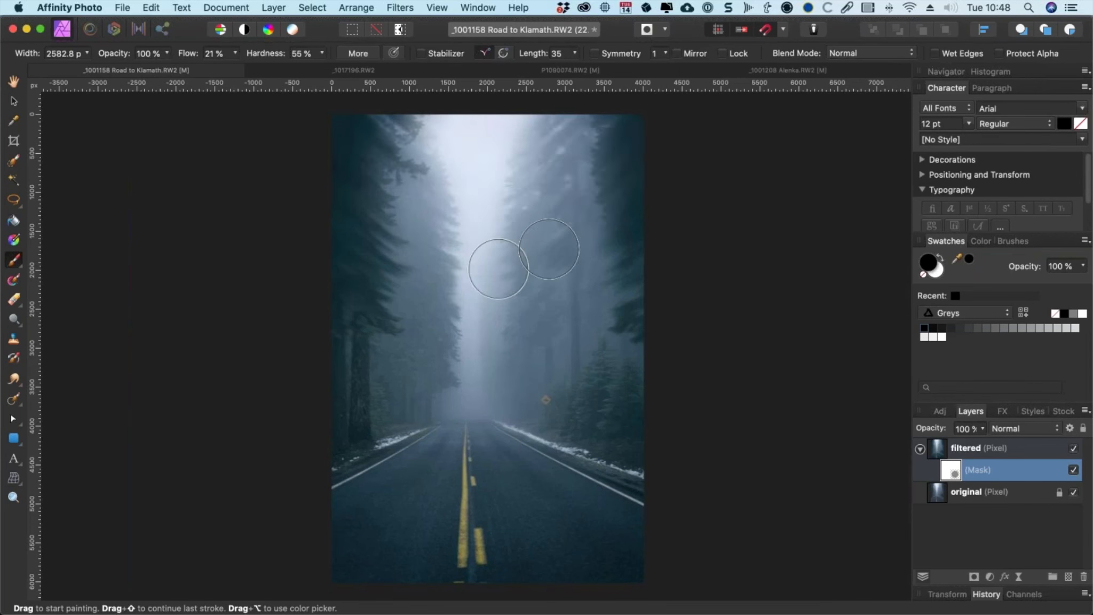
# Step: Lower the brush flow to 7% and paint another soft black stroke across the centre of the mask
pyautogui.click(235, 53)
pyautogui.moveTo(233, 68); pyautogui.dragTo(218, 68)
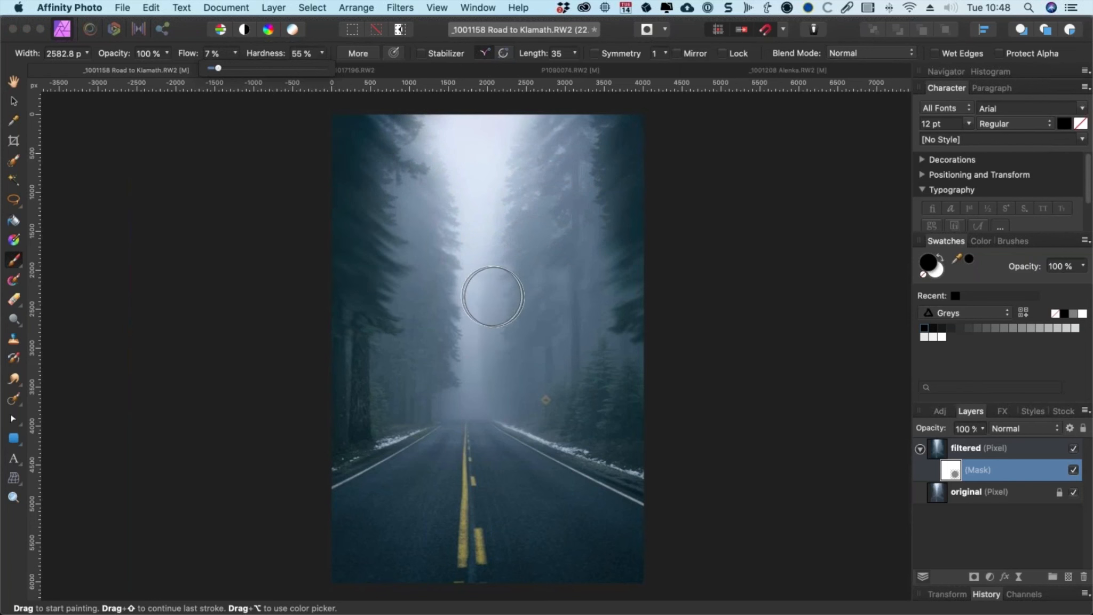
pyautogui.moveTo(497, 297); pyautogui.dragTo(523, 300)
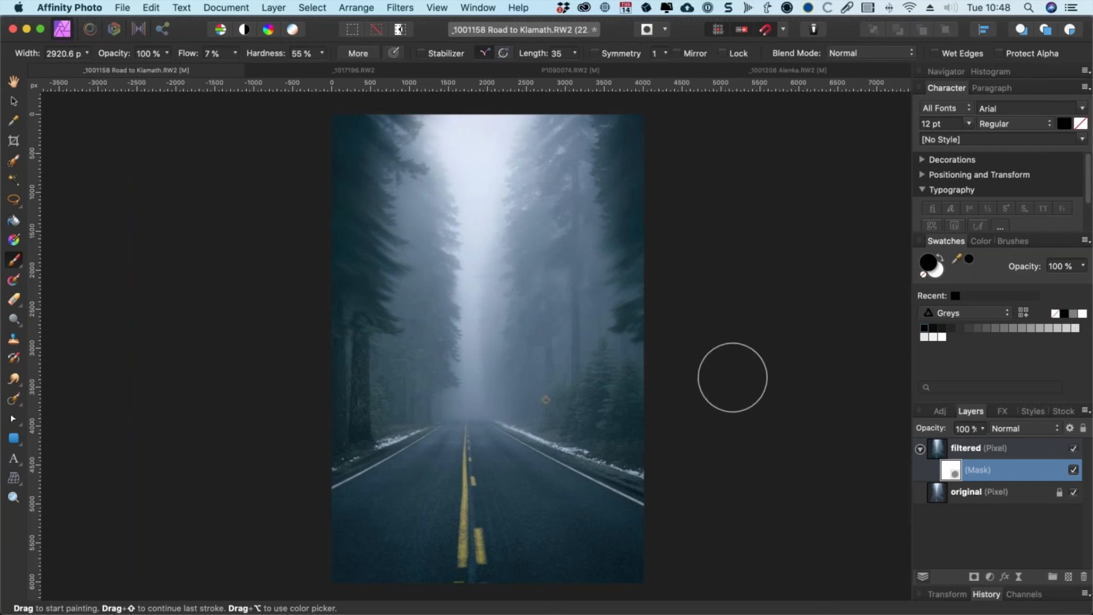
# Step: Preview the mask by itself, then toggle the original and filtered layers' visibility to compare the blended result
pyautogui.keyDown('alt'); pyautogui.click(956, 473); pyautogui.keyUp('alt')
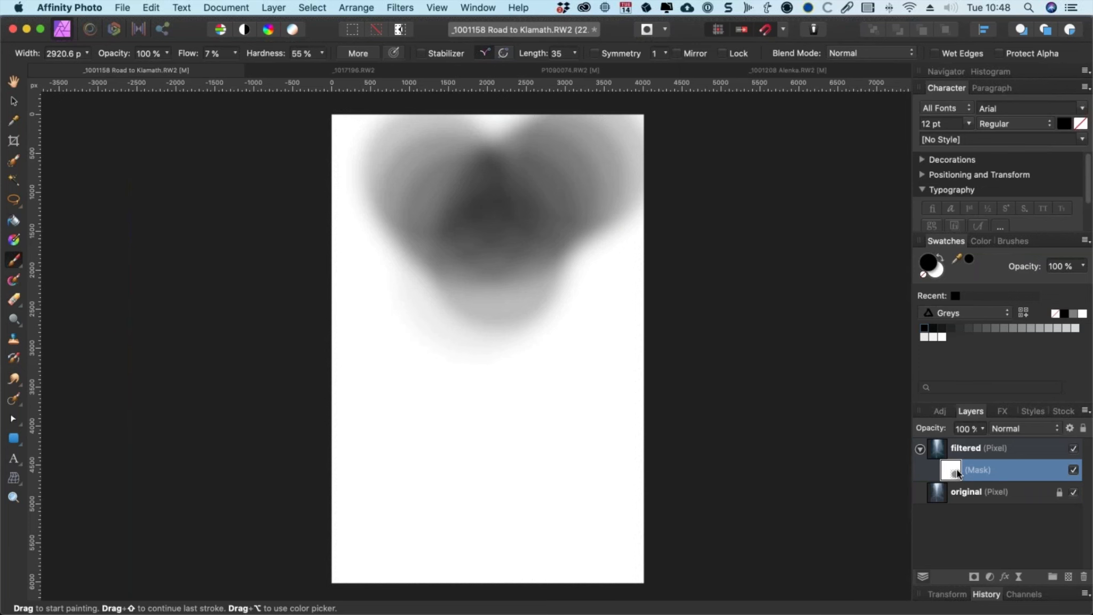
pyautogui.click(949, 454)
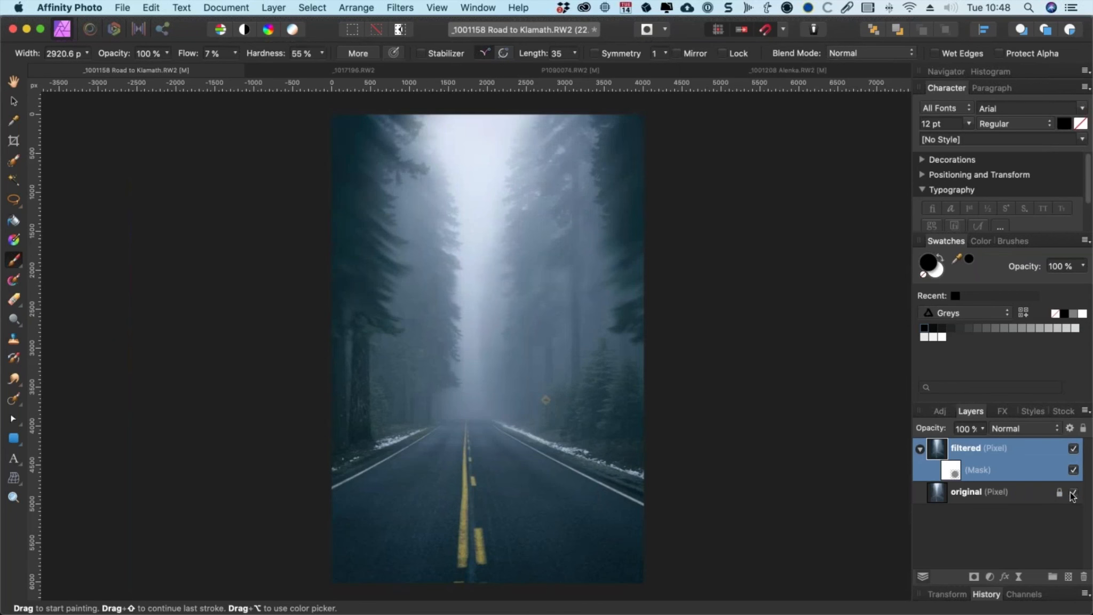
pyautogui.click(1073, 492)
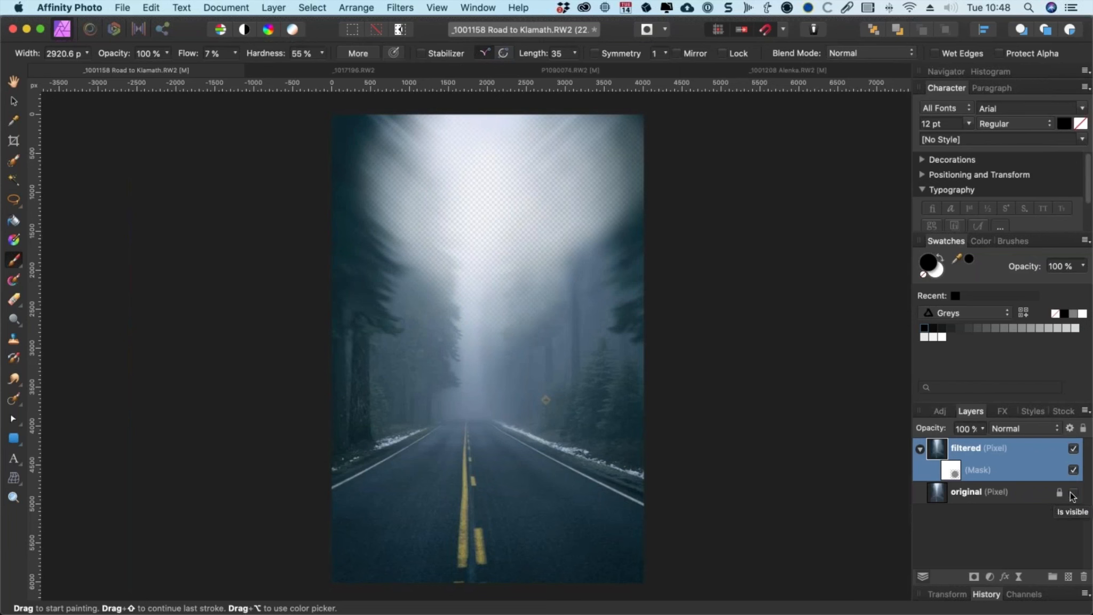
pyautogui.click(1073, 492)
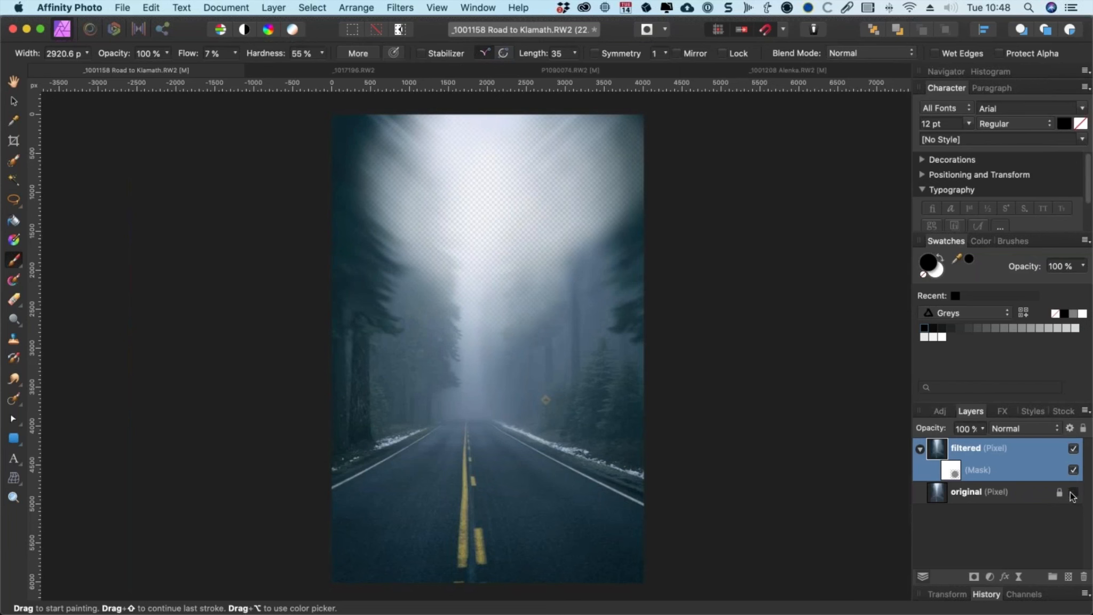
pyautogui.click(1073, 448)
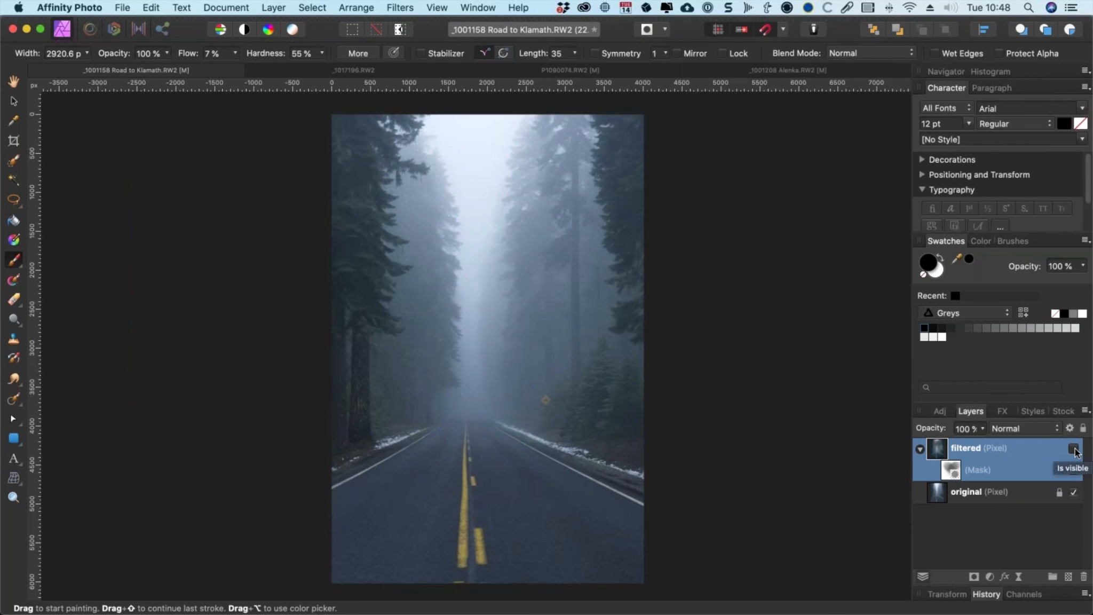
pyautogui.click(1074, 450)
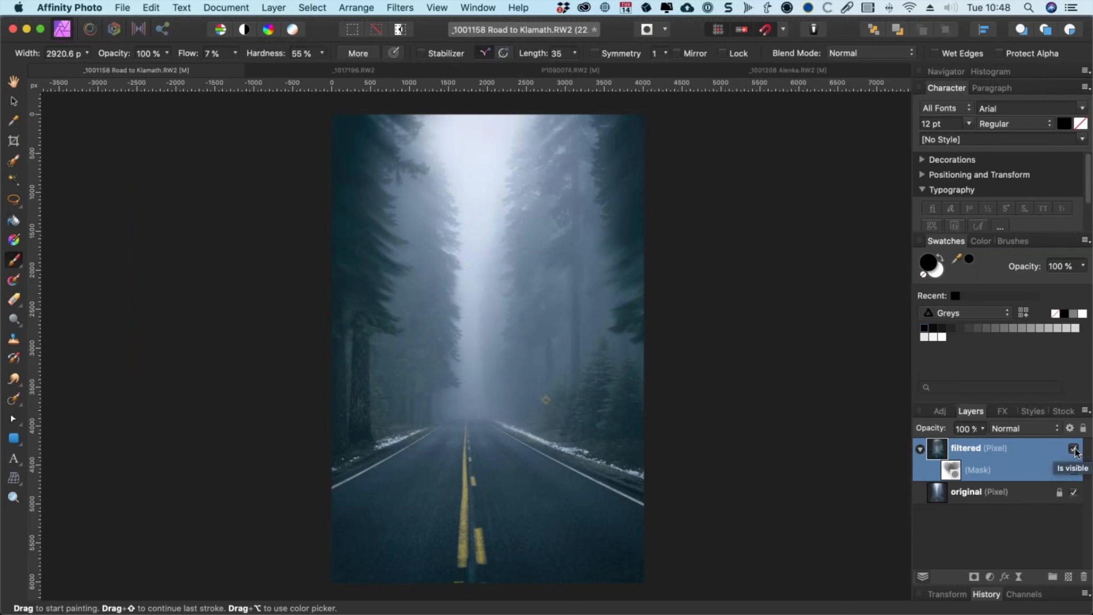